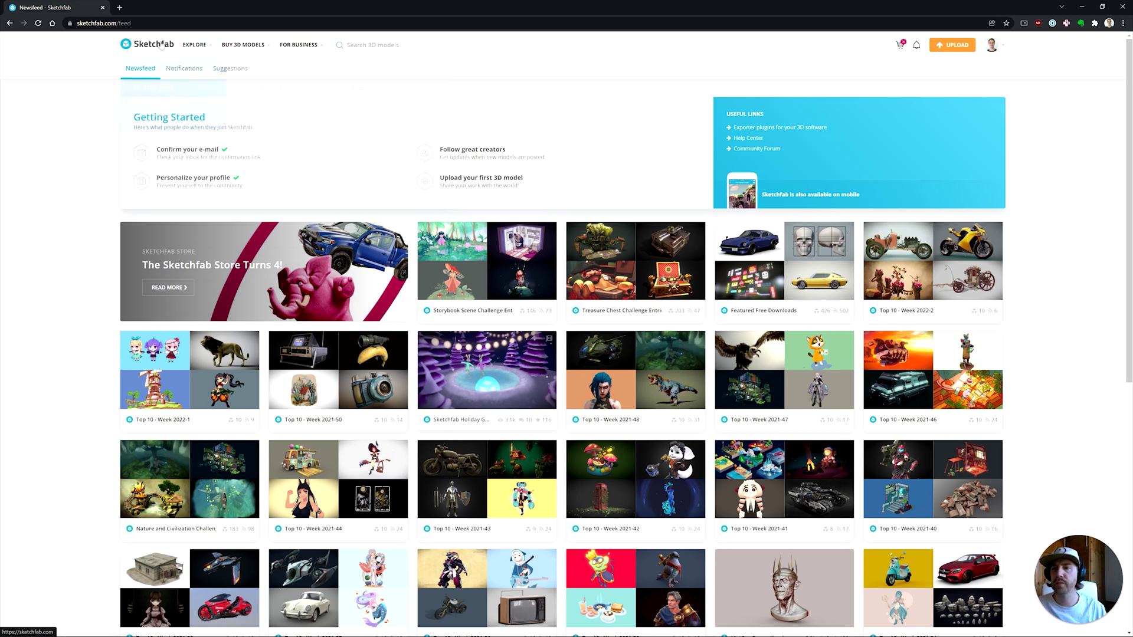
Open Sketchfab's model search page from the header search box
{"action": "mouse_move", "coordinate": [246, 56]}
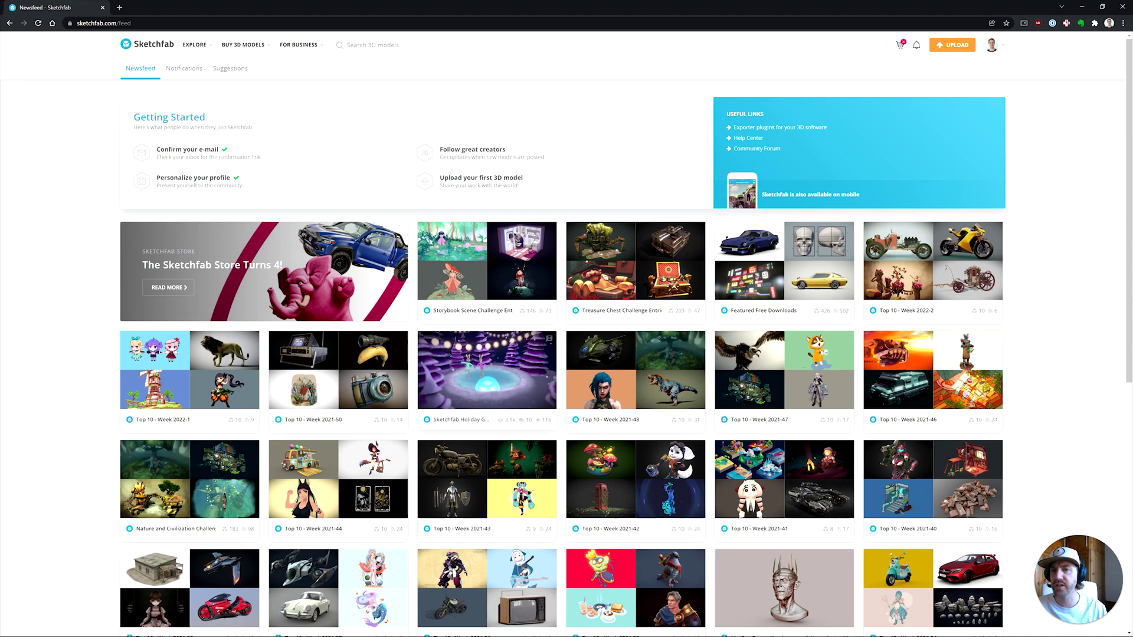
{"action": "left_click", "coordinate": [372, 44]}
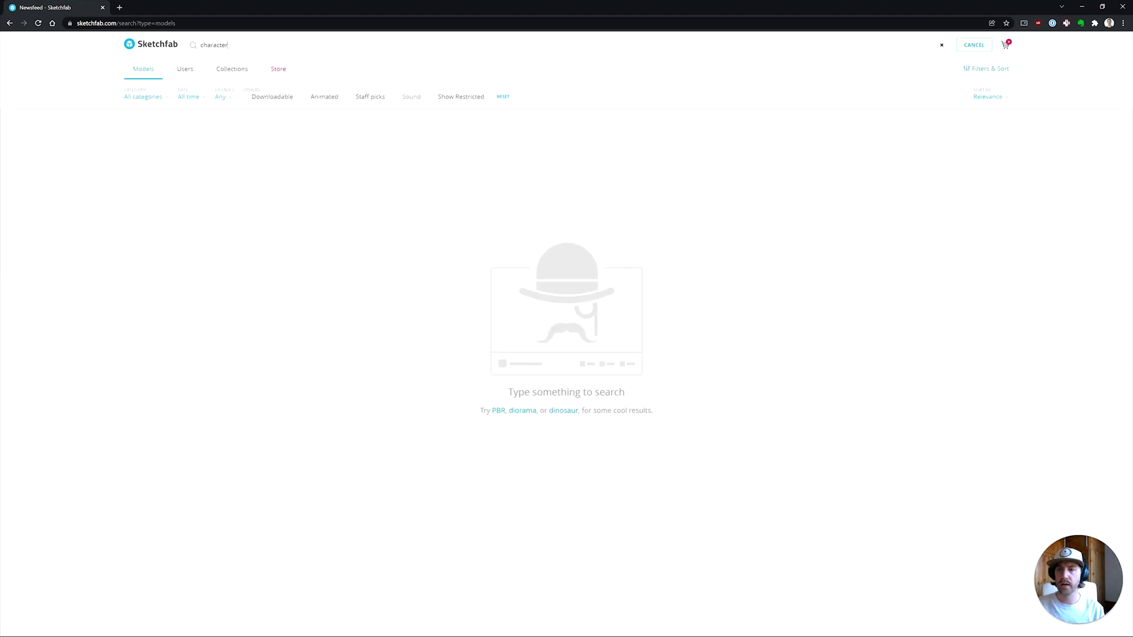
Search Sketchfab for 'character' and orbit the Character model to see it from behind
{"action": "key", "text": "Return"}
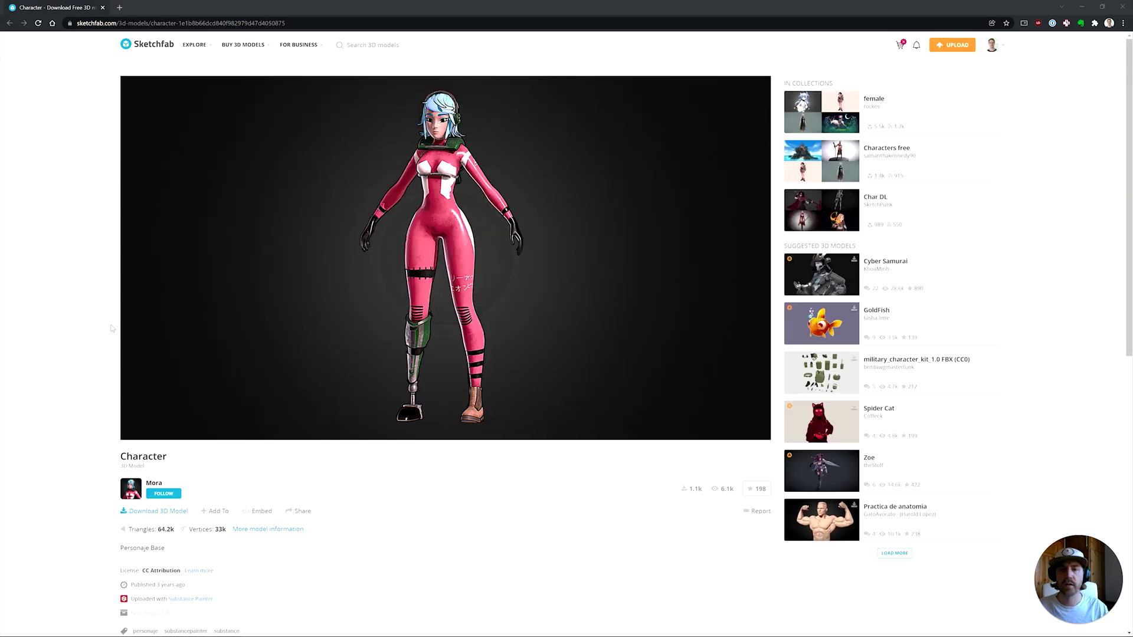
{"action": "mouse_move", "coordinate": [472, 219]}
{"action": "left_mouse_down"}
{"action": "mouse_move", "coordinate": [582, 210]}
{"action": "mouse_move", "coordinate": [409, 243]}
{"action": "mouse_move", "coordinate": [499, 257]}
{"action": "mouse_move", "coordinate": [539, 248]}
{"action": "mouse_move", "coordinate": [422, 254]}
{"action": "mouse_move", "coordinate": [422, 241]}
{"action": "mouse_move", "coordinate": [443, 246]}
{"action": "left_mouse_up"}
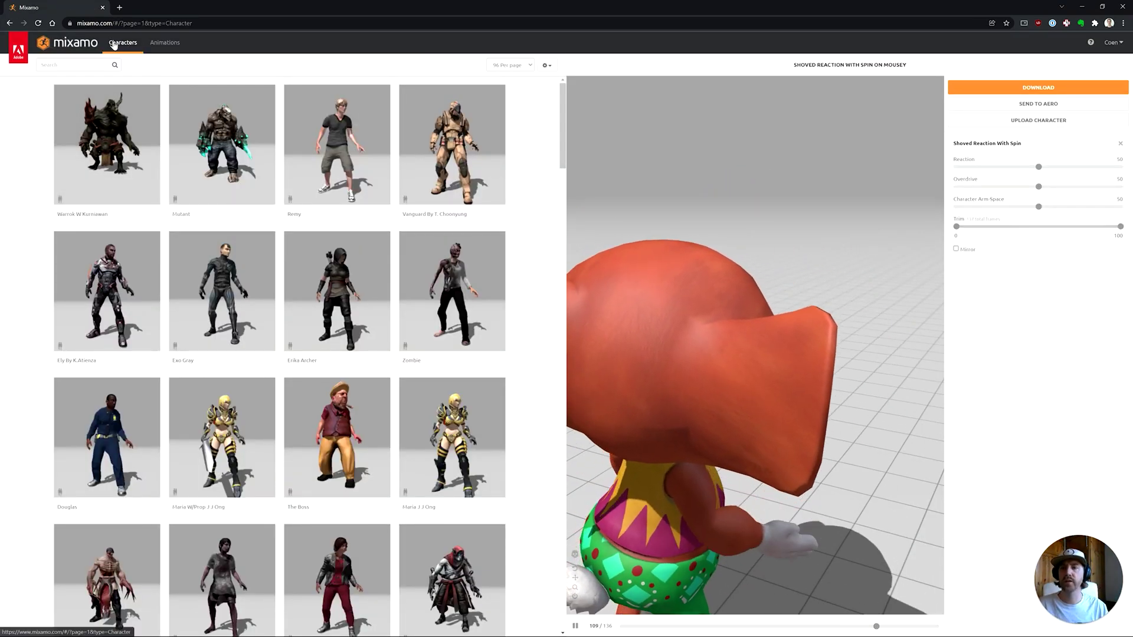
Upload model.fbx from Desktop > character_Girl into Mixamo's Upload Character drop zone
{"action": "left_click", "coordinate": [107, 145]}
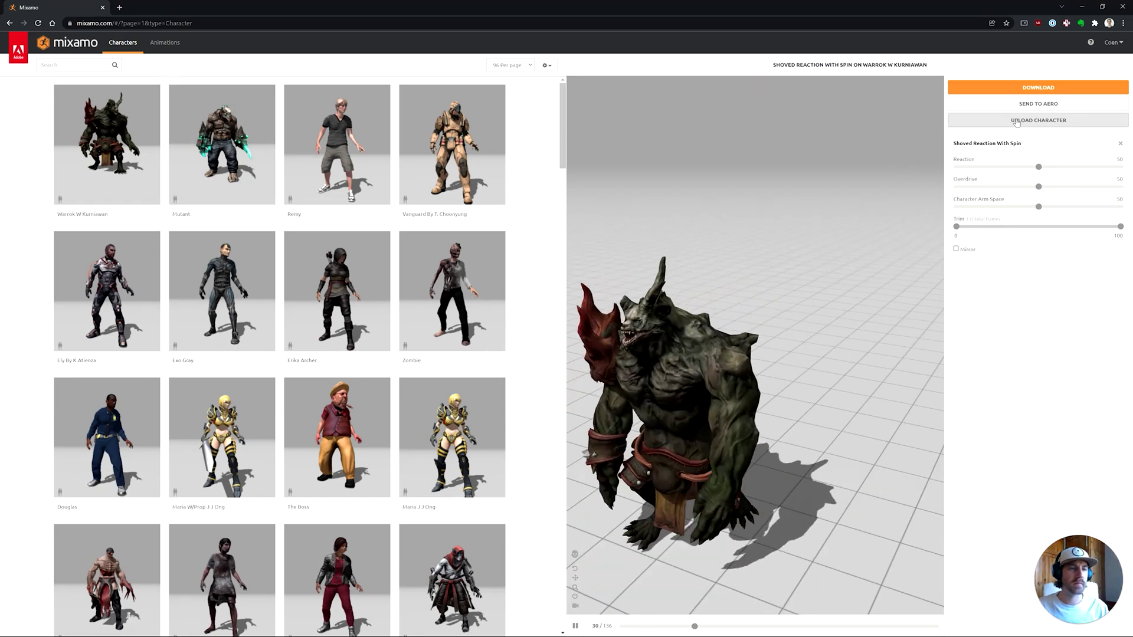
{"action": "left_click", "coordinate": [1017, 121]}
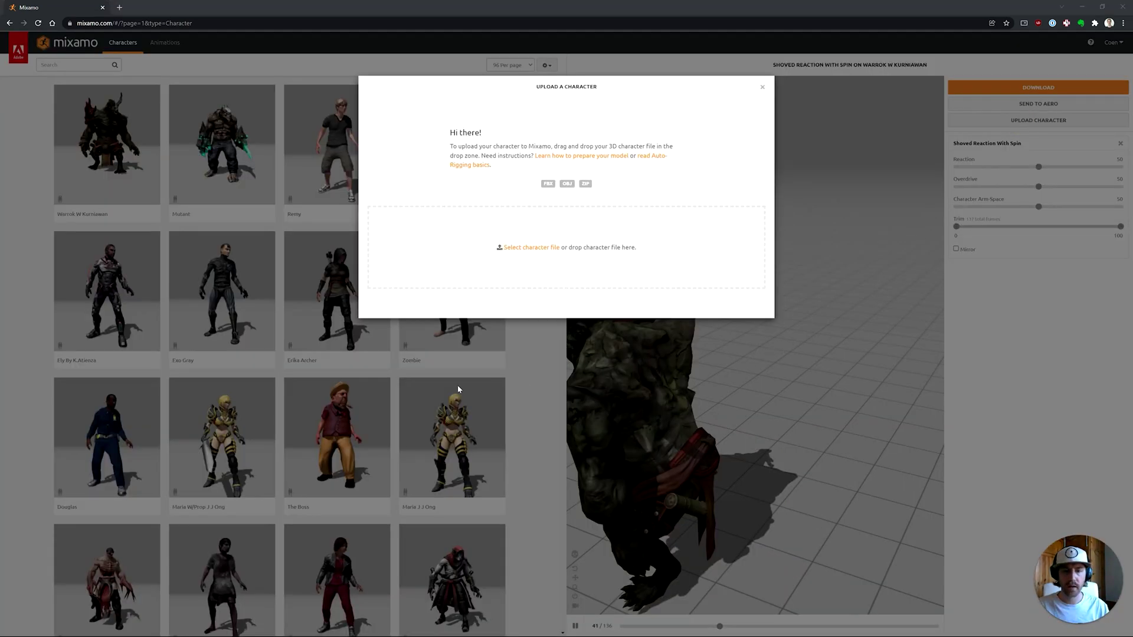
{"action": "key", "text": "super+e"}
{"action": "double_click", "coordinate": [329, 332]}
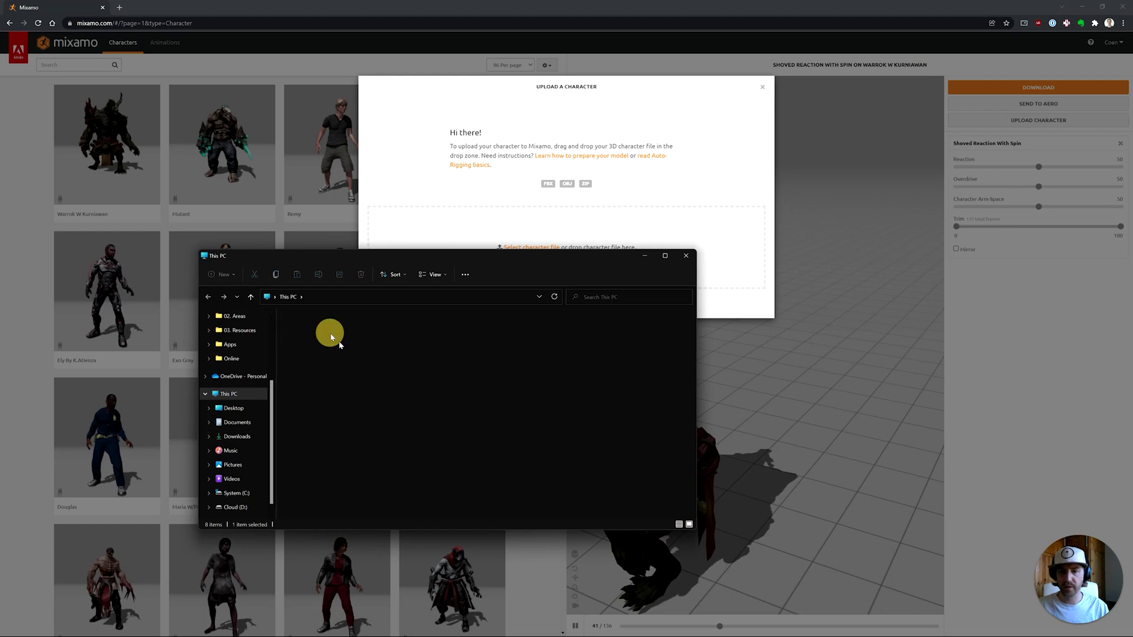
{"action": "double_click", "coordinate": [324, 331]}
{"action": "left_click_drag", "start_coordinate": [308, 348], "coordinate": [316, 352]}
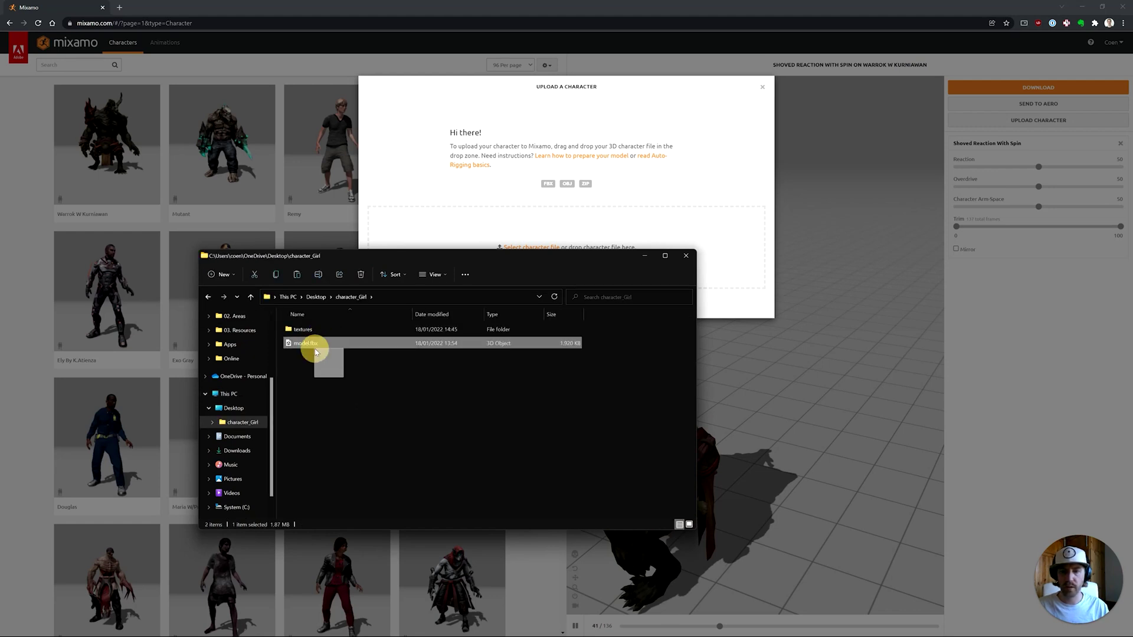
{"action": "left_click_drag", "start_coordinate": [558, 196], "coordinate": [549, 238]}
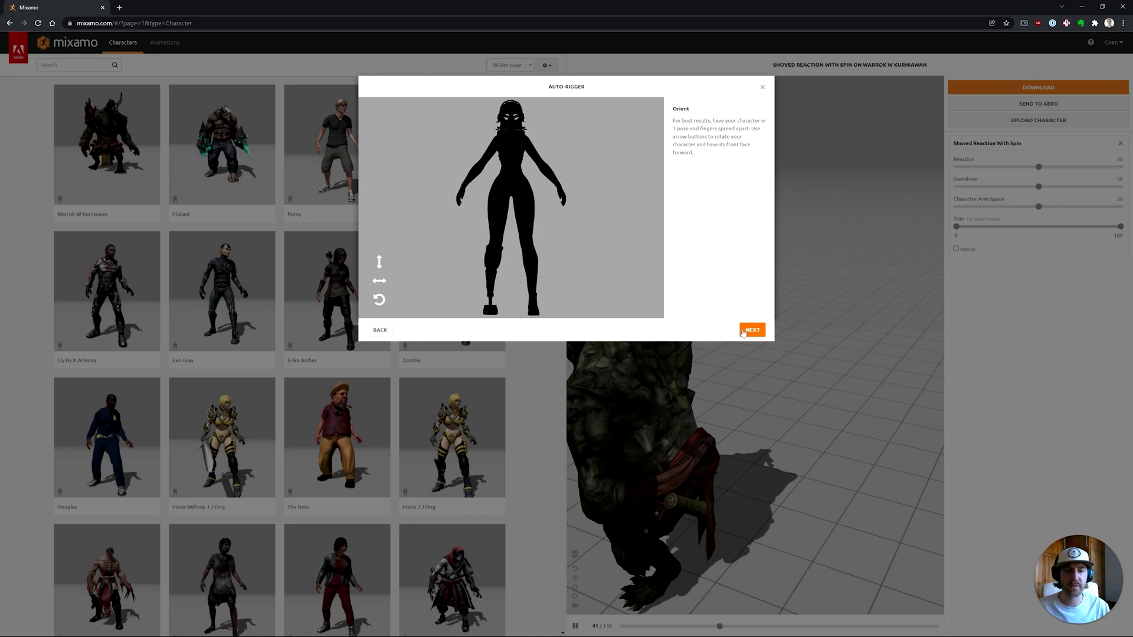
Place the chin, wrist, elbow, knee and groin markers on the girl and auto-rig her
{"action": "left_click", "coordinate": [751, 332]}
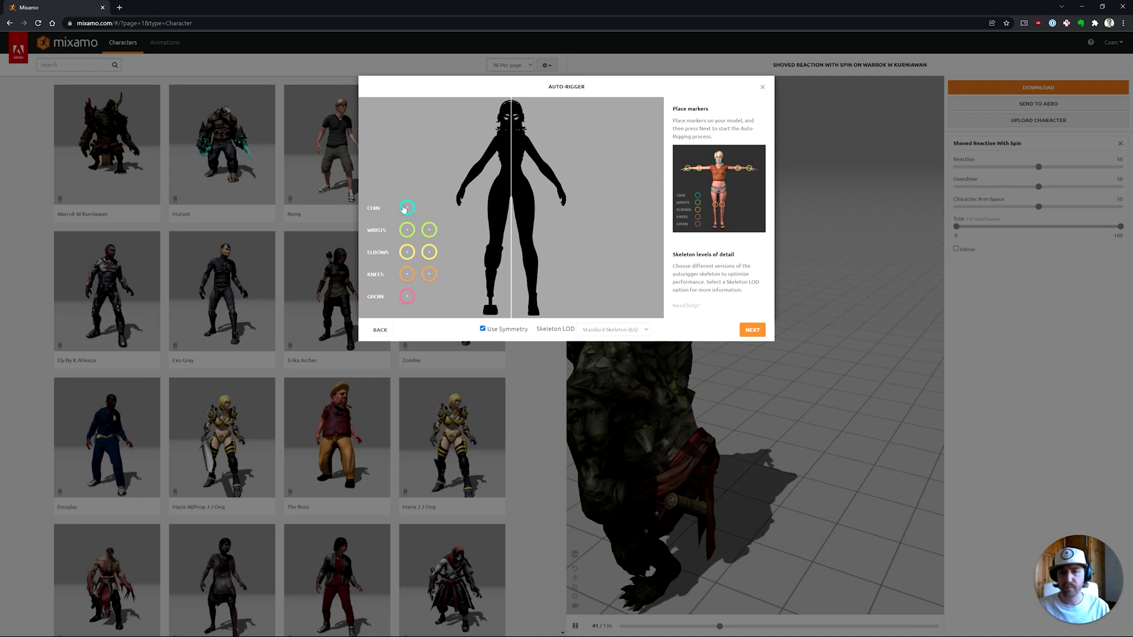
{"action": "left_click_drag", "start_coordinate": [408, 215], "coordinate": [523, 141]}
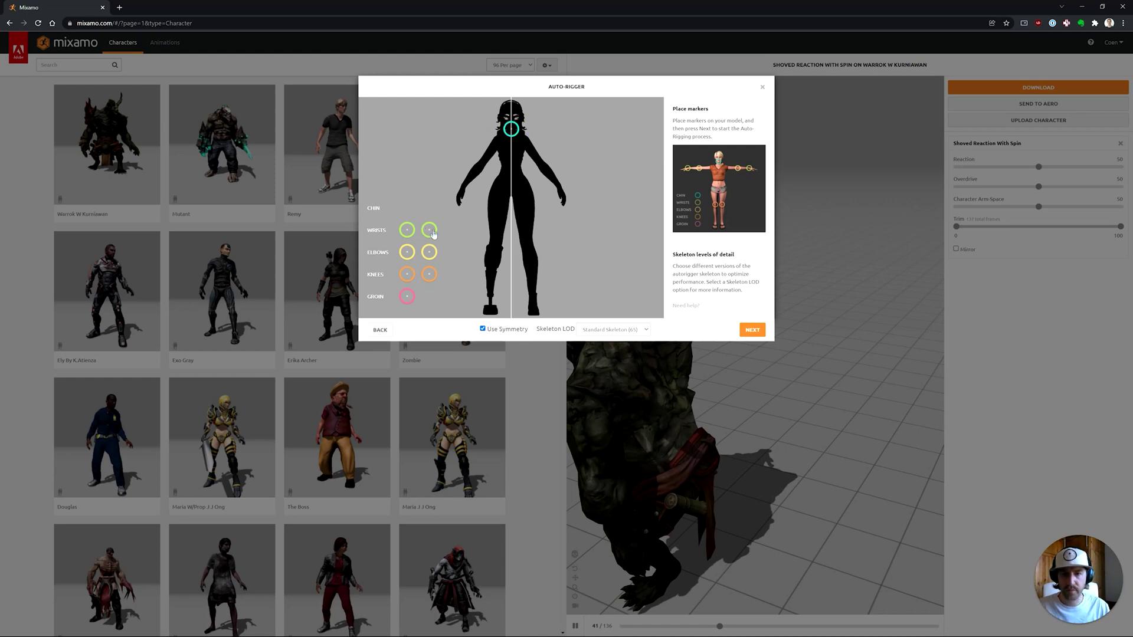
{"action": "mouse_move", "coordinate": [432, 234]}
{"action": "left_mouse_down"}
{"action": "mouse_move", "coordinate": [518, 189]}
{"action": "mouse_move", "coordinate": [560, 188]}
{"action": "left_mouse_up"}
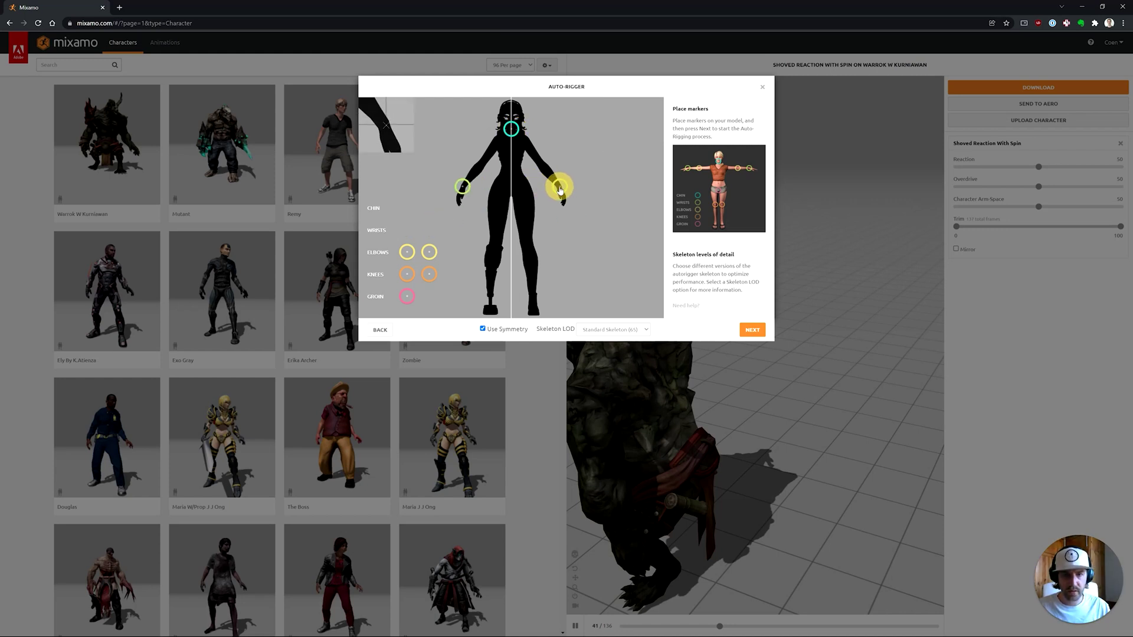
{"action": "left_click_drag", "start_coordinate": [433, 257], "coordinate": [553, 176]}
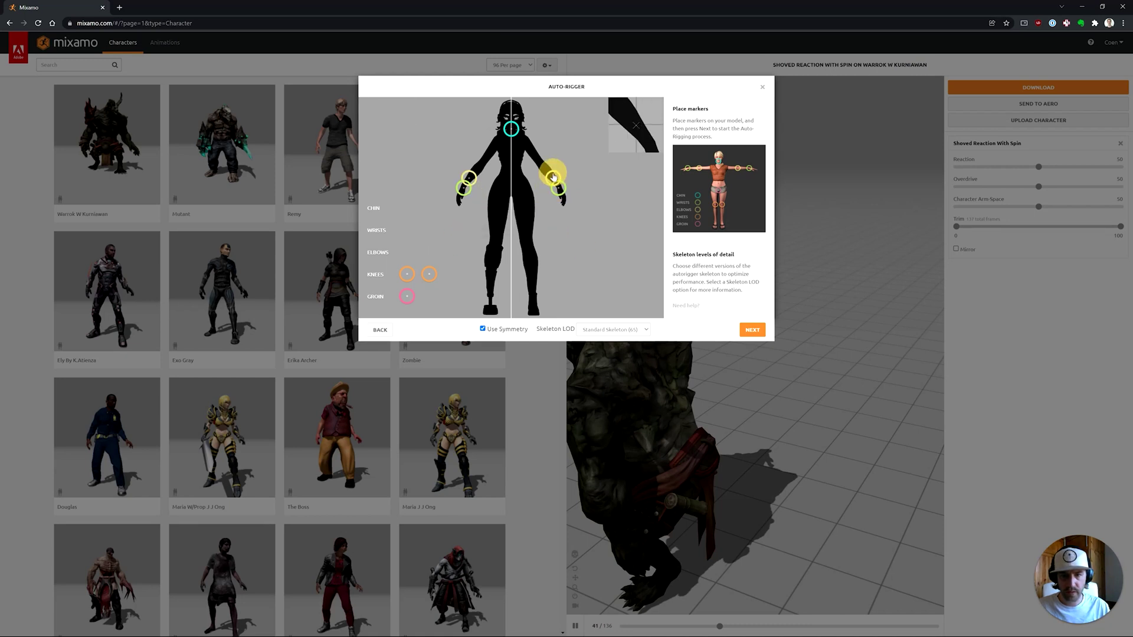
{"action": "left_click_drag", "start_coordinate": [429, 274], "coordinate": [531, 258]}
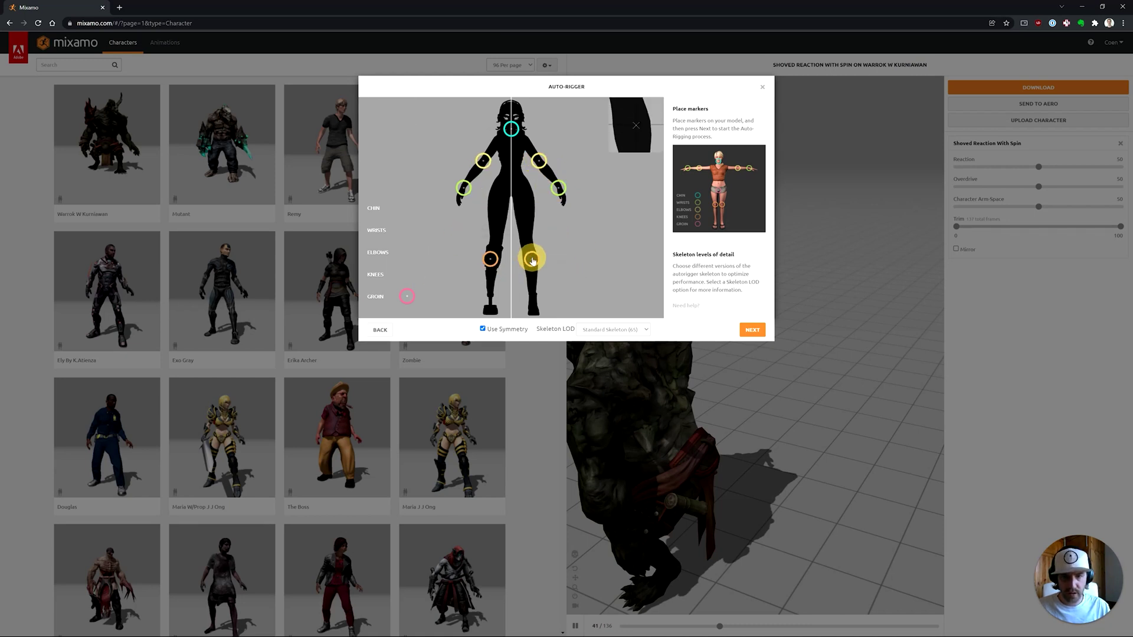
{"action": "mouse_move", "coordinate": [407, 296]}
{"action": "left_mouse_down"}
{"action": "mouse_move", "coordinate": [515, 209]}
{"action": "mouse_move", "coordinate": [511, 195]}
{"action": "left_mouse_up"}
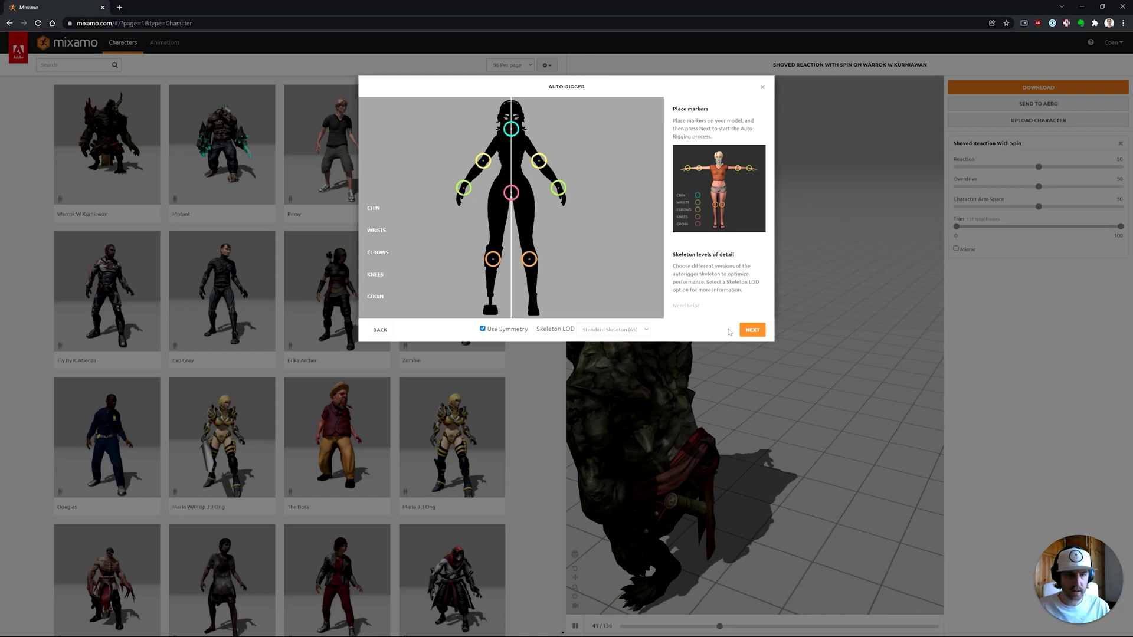
{"action": "left_click", "coordinate": [752, 330]}
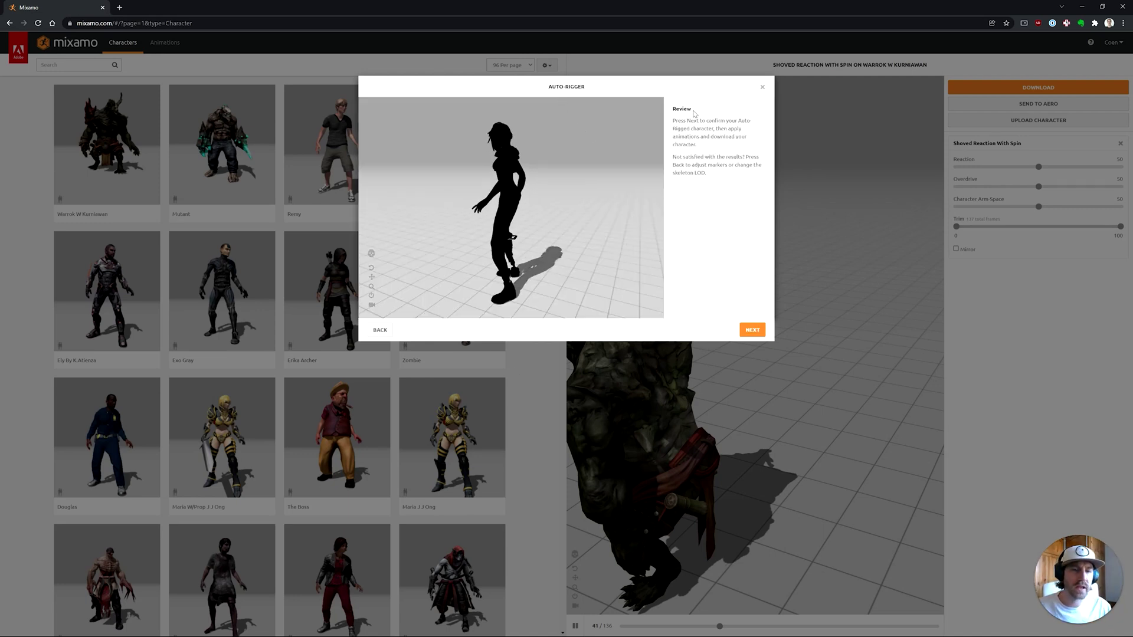
{"action": "left_click_drag", "start_coordinate": [512, 220], "coordinate": [591, 215]}
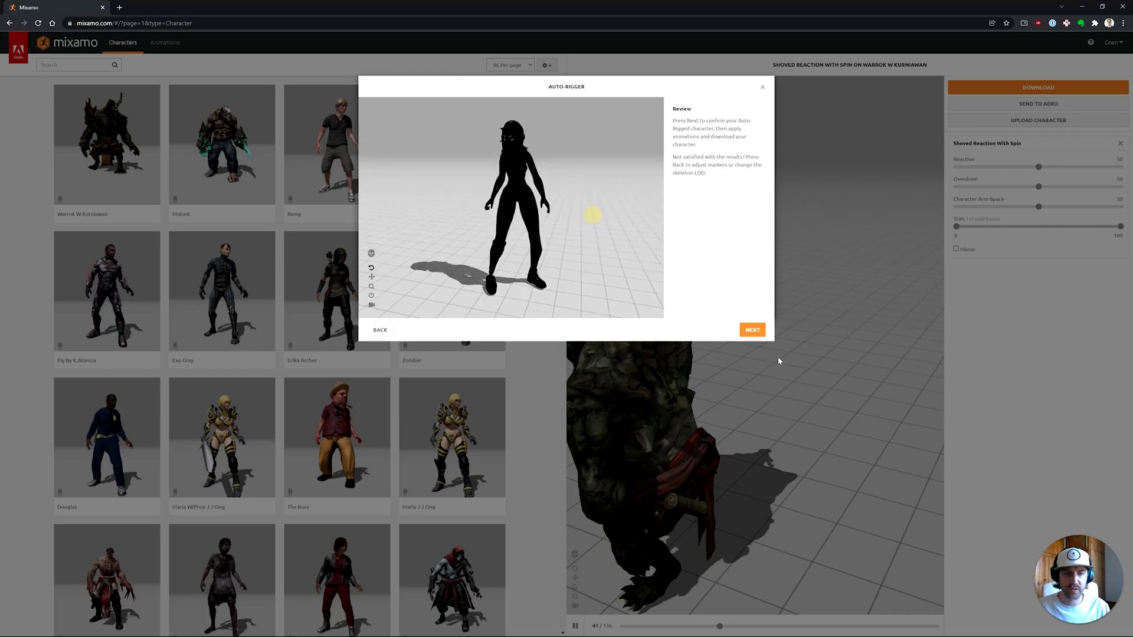
Accept the rig, apply Snake Hip Hop Dance from a 'dance' search, and open download settings
{"action": "left_click", "coordinate": [753, 331]}
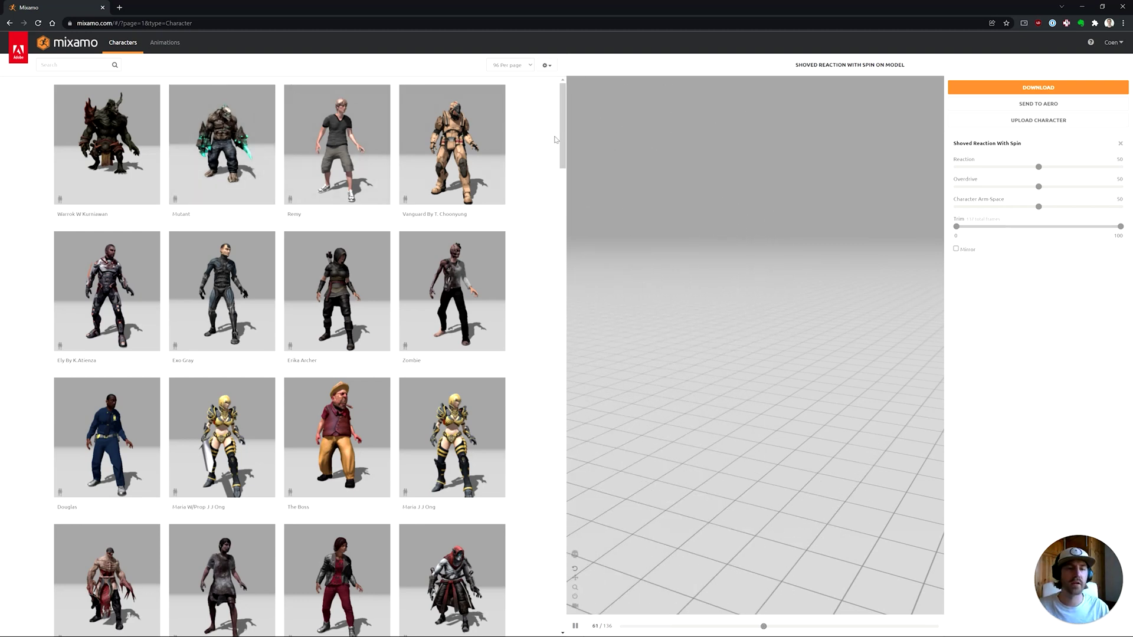
{"action": "left_click", "coordinate": [161, 45]}
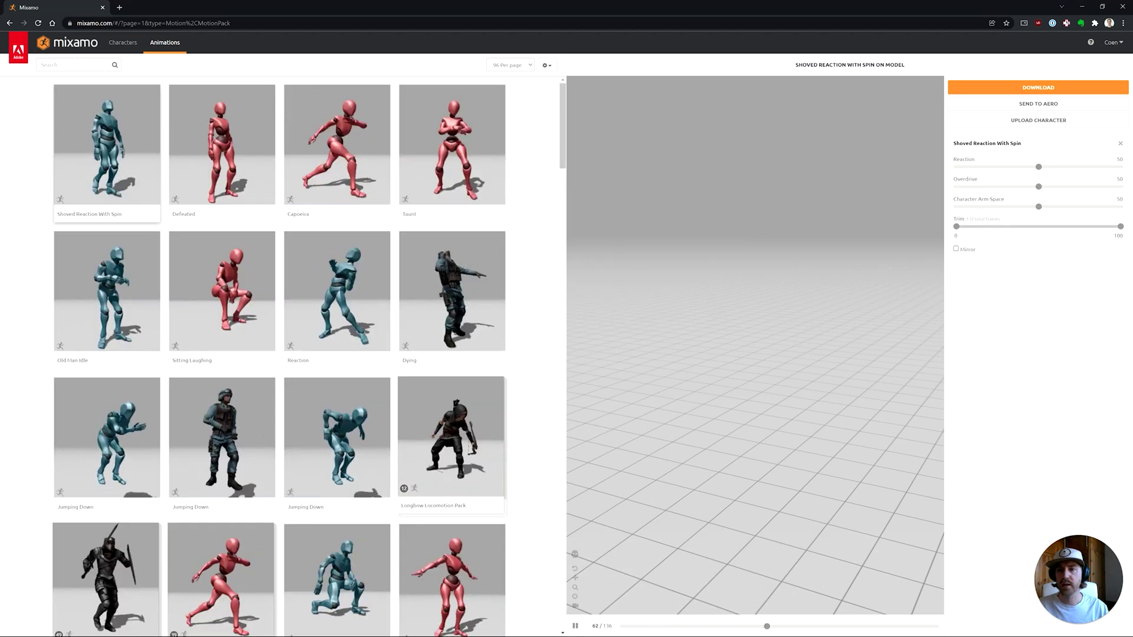
{"action": "left_click", "coordinate": [74, 65]}
{"action": "type", "text": "dance"}
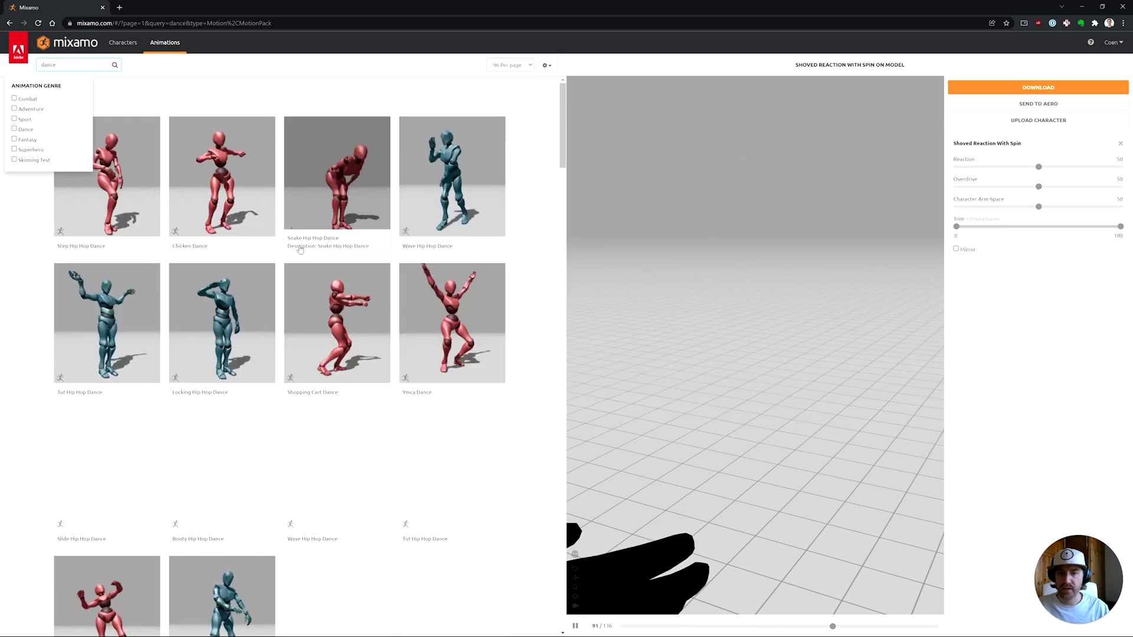
{"action": "left_click", "coordinate": [328, 172]}
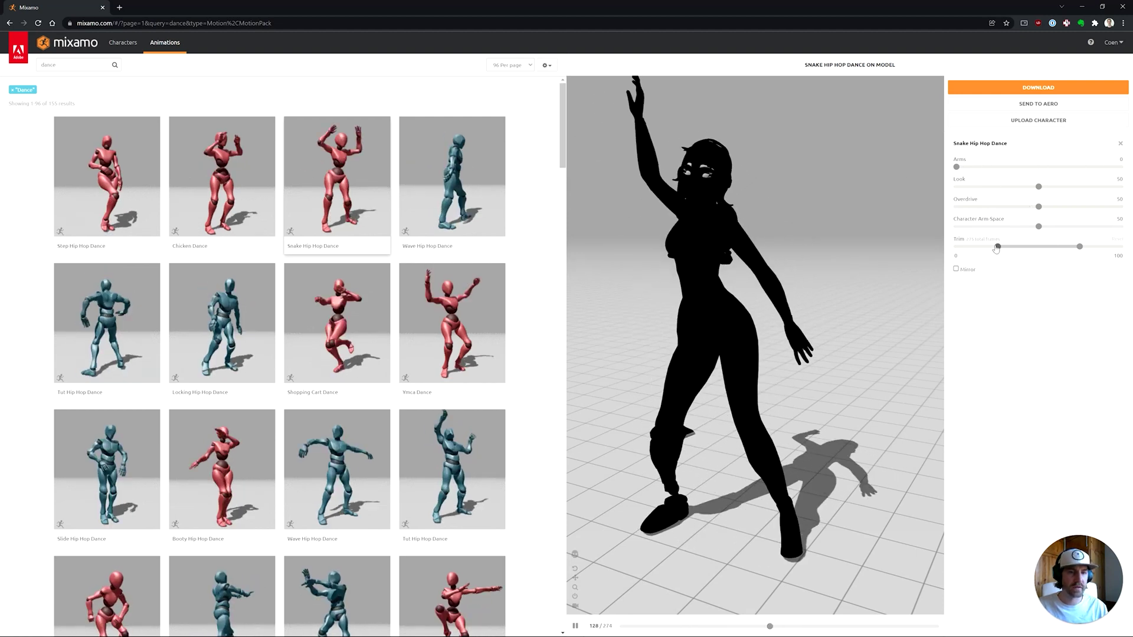
{"action": "left_click", "coordinate": [1036, 86]}
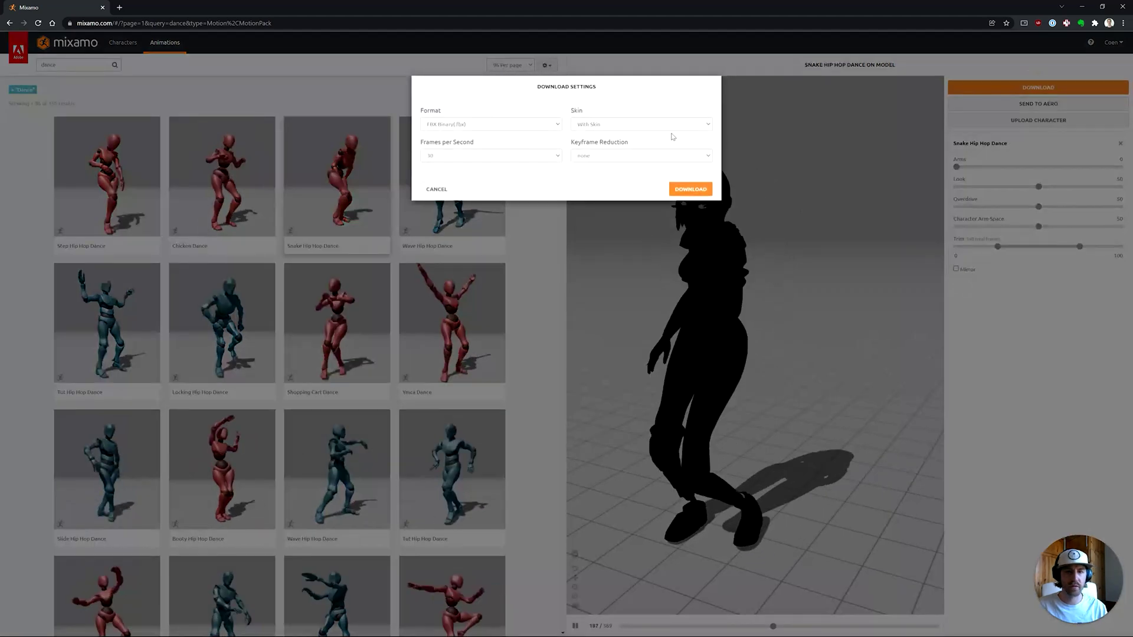
Download the dance as FBX and import Snake Hip Hop Dance.fbx into Cinema 4D
{"action": "left_click", "coordinate": [684, 189]}
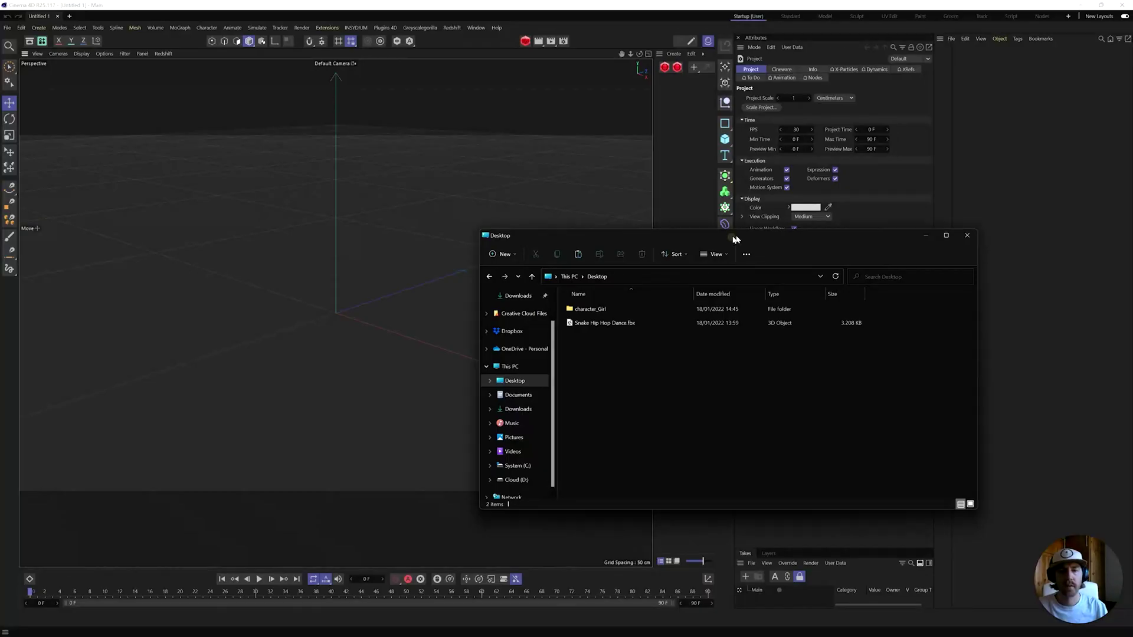
{"action": "left_click_drag", "start_coordinate": [736, 239], "coordinate": [741, 205]}
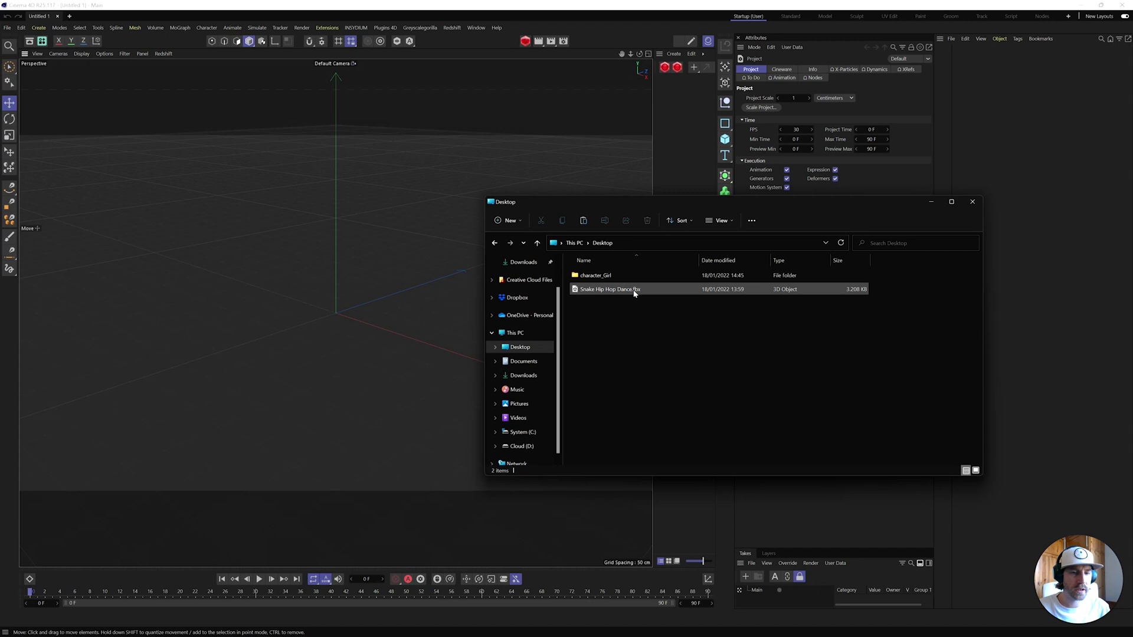
{"action": "left_click_drag", "start_coordinate": [634, 293], "coordinate": [327, 295]}
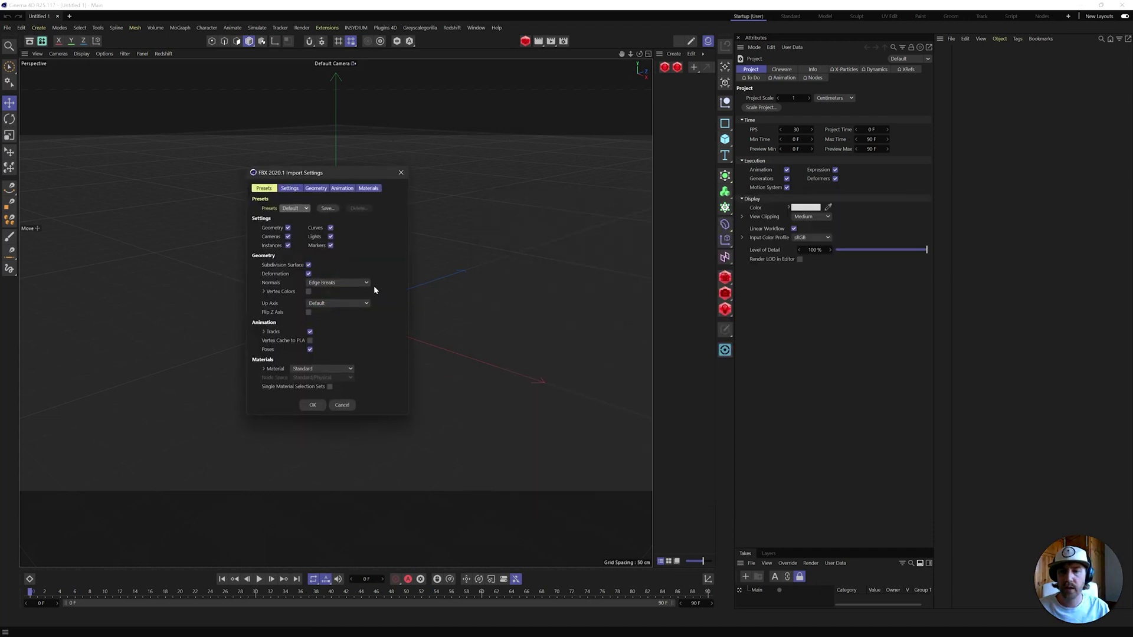
{"action": "left_click", "coordinate": [313, 406]}
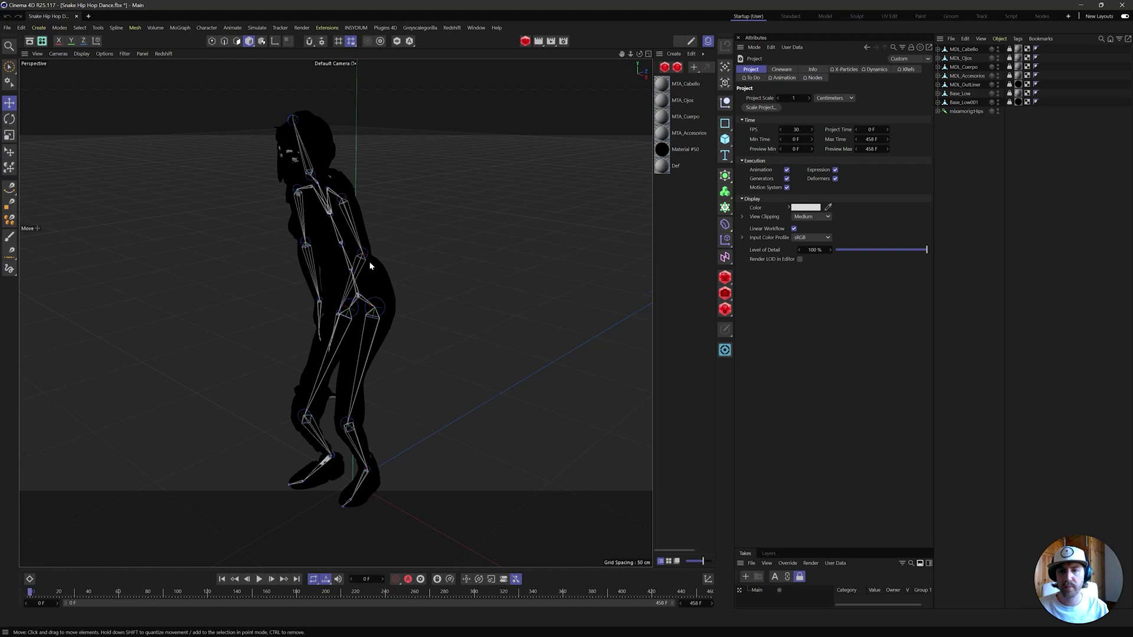
{"action": "left_click_drag", "start_coordinate": [430, 282], "coordinate": [407, 313], "text": "alt"}
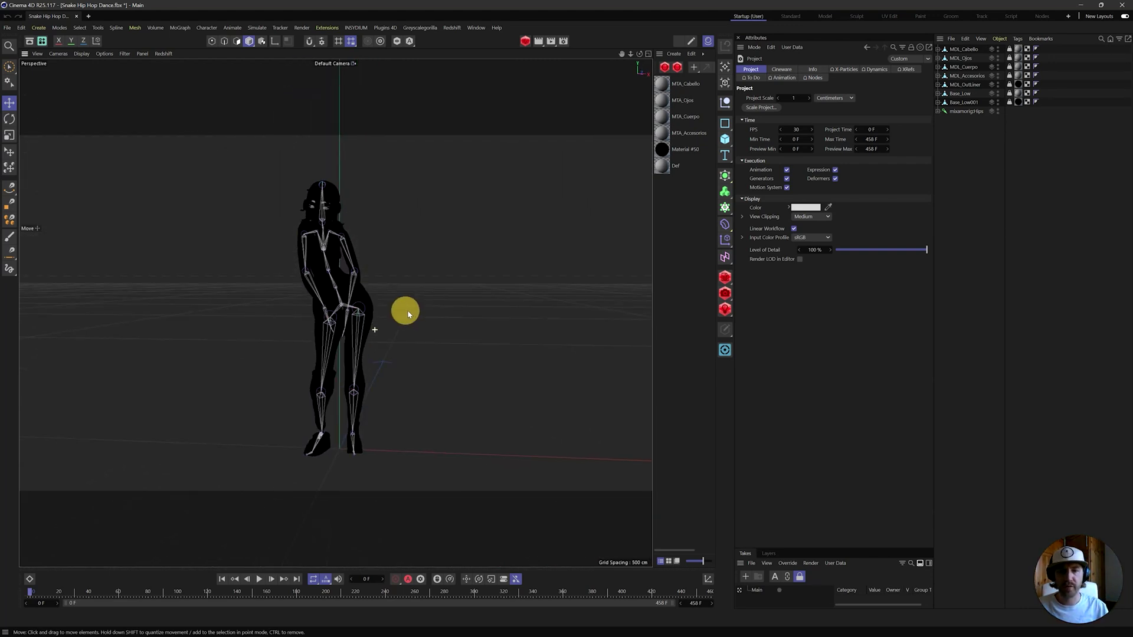
Raise Material #50's Color brightness to 100% so the figure turns white
{"action": "left_click", "coordinate": [662, 151]}
{"action": "left_click_drag", "start_coordinate": [896, 187], "coordinate": [976, 192]}
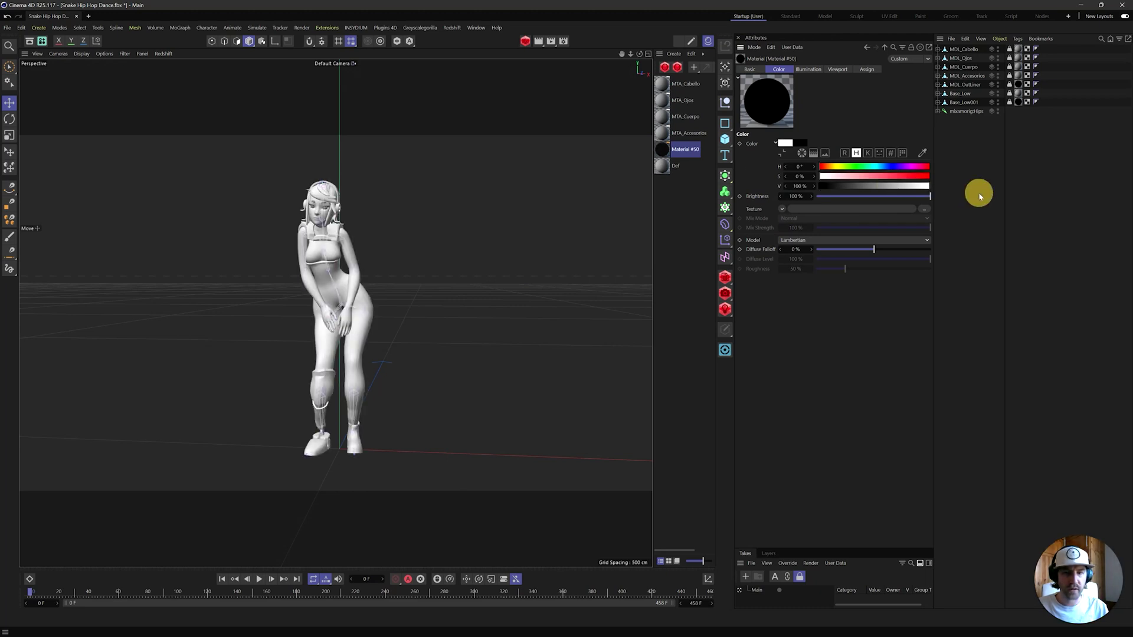
{"action": "scroll", "coordinate": [415, 326], "scroll_direction": "up", "scroll_amount": 3}
{"action": "mouse_move", "coordinate": [428, 315]}
{"action": "left_mouse_down", "text": "alt"}
{"action": "mouse_move", "coordinate": [384, 325]}
{"action": "mouse_move", "coordinate": [416, 331]}
{"action": "left_mouse_up", "text": "alt"}
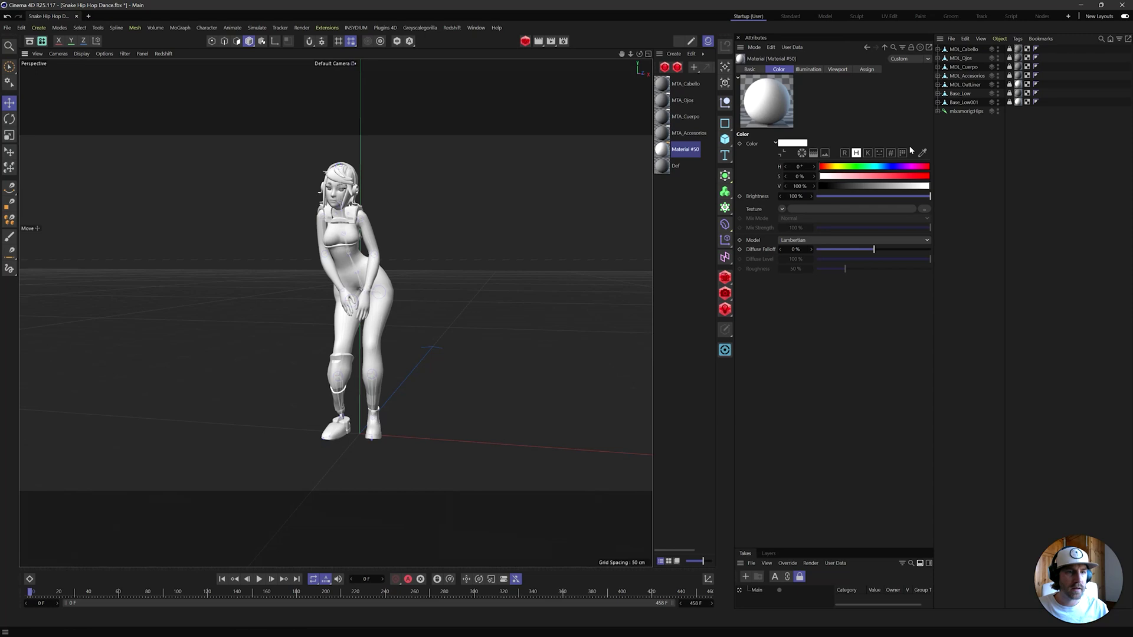
Turn off Visible in Editor and Visible in Renderer for the MDL_OutLiner object
{"action": "left_click", "coordinate": [966, 86]}
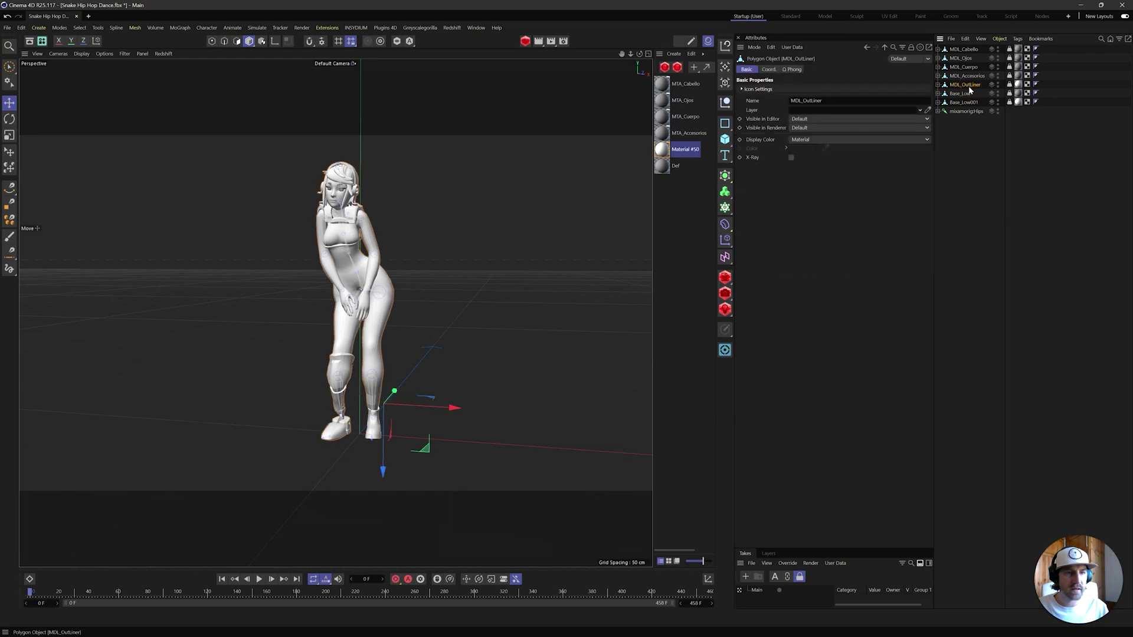
{"action": "left_click", "coordinate": [997, 93]}
{"action": "left_click", "coordinate": [997, 102]}
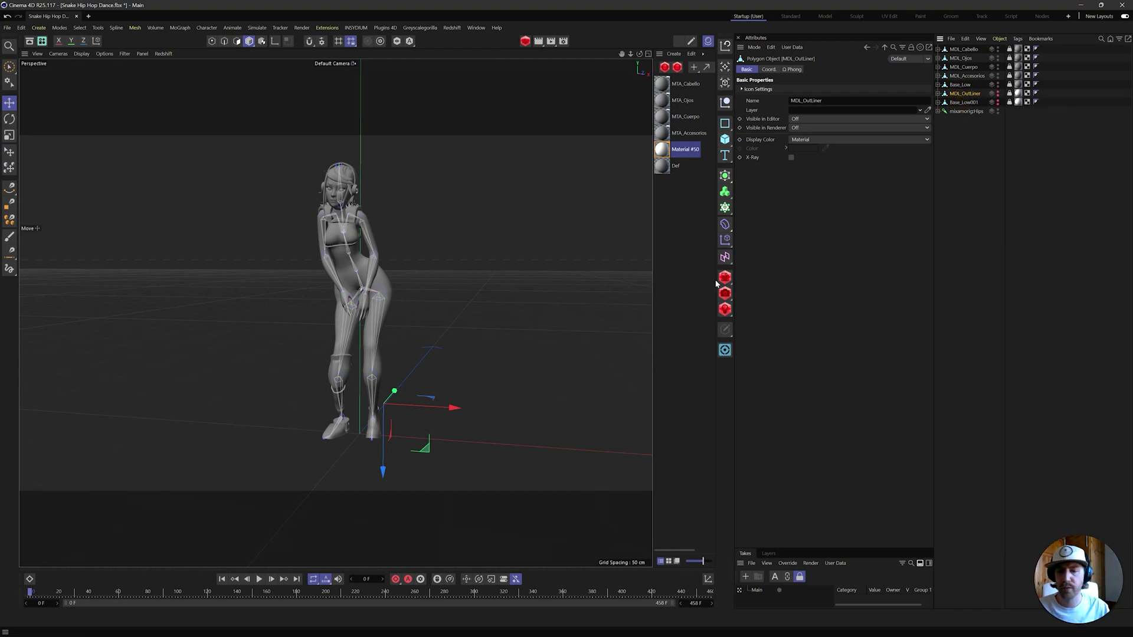
Scrub the dance on the timeline back to frame 0 and orbit around the figure
{"action": "left_click_drag", "start_coordinate": [41, 596], "coordinate": [4, 592]}
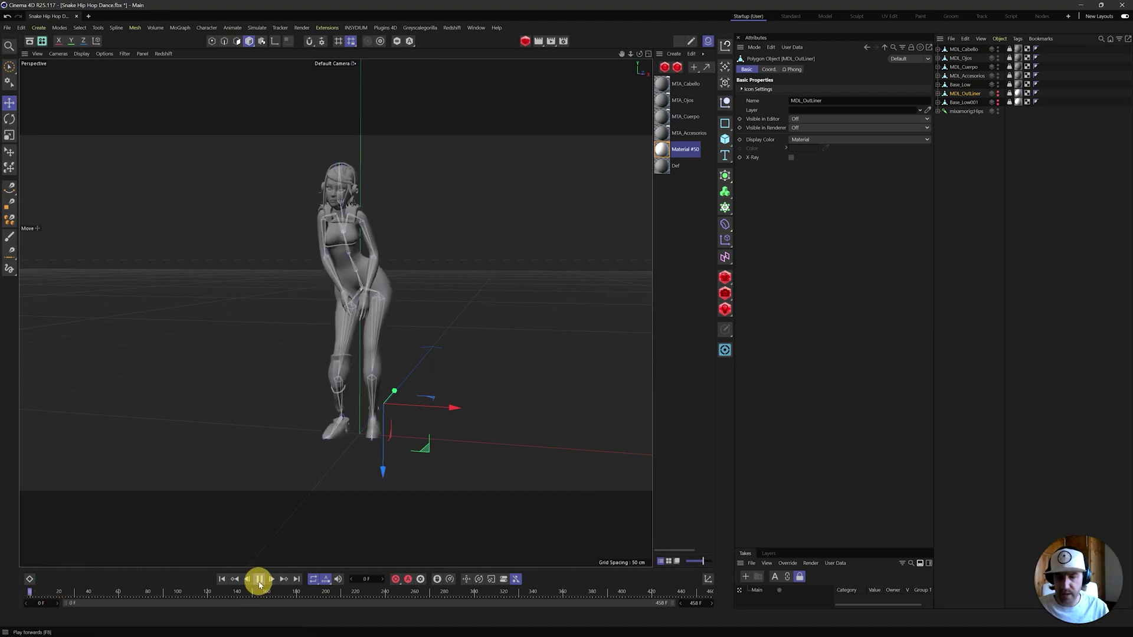
{"action": "left_click_drag", "start_coordinate": [443, 374], "coordinate": [306, 375], "text": "alt"}
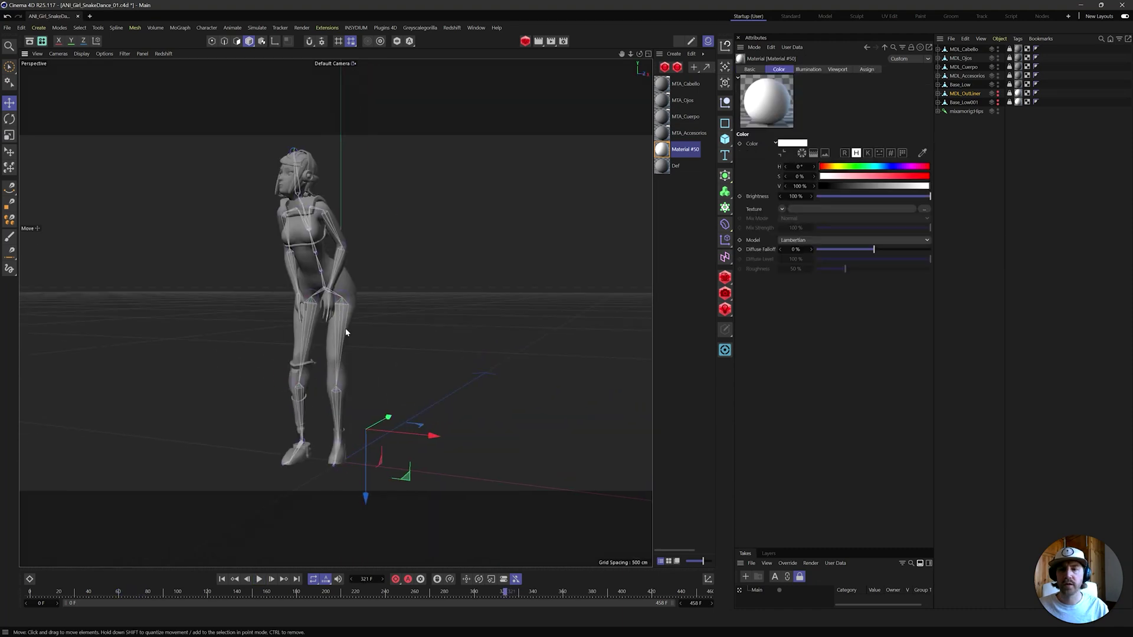
{"action": "left_click_drag", "start_coordinate": [346, 332], "coordinate": [400, 329], "text": "alt"}
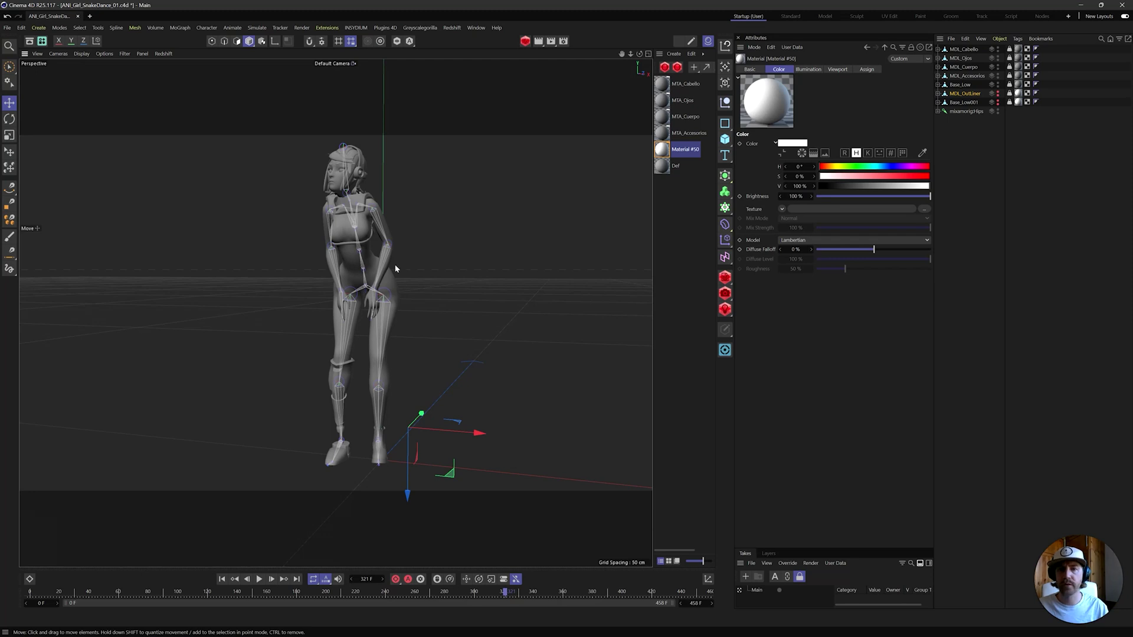
Wire the hair and MTA_Cuerpo body texture nodes into their RS Materials
{"action": "left_click", "coordinate": [665, 83]}
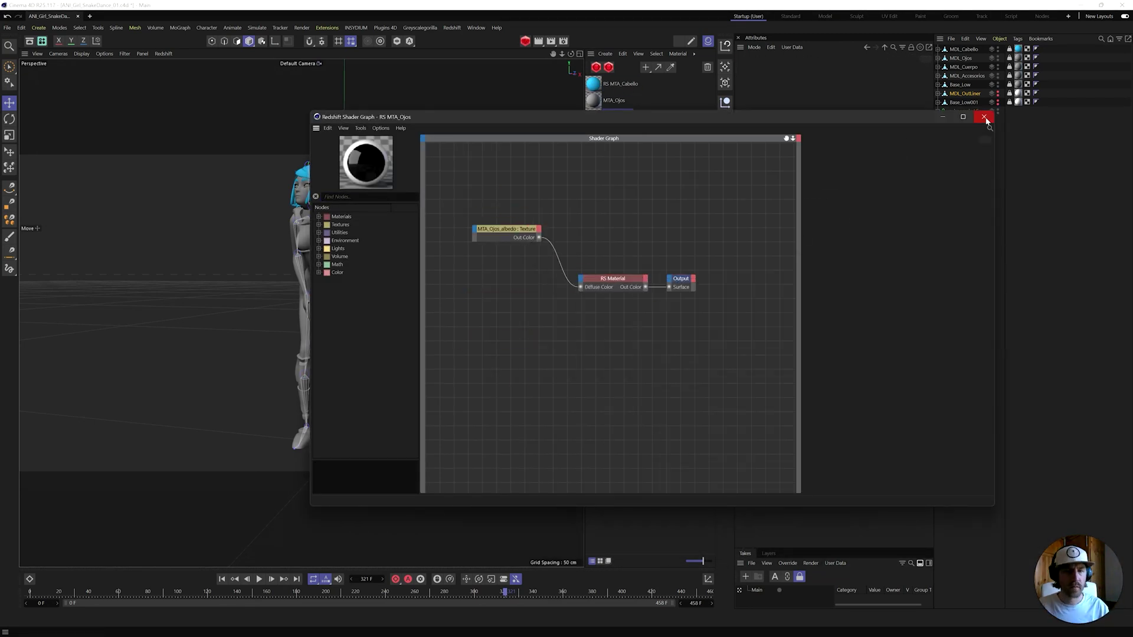
{"action": "left_click", "coordinate": [520, 381]}
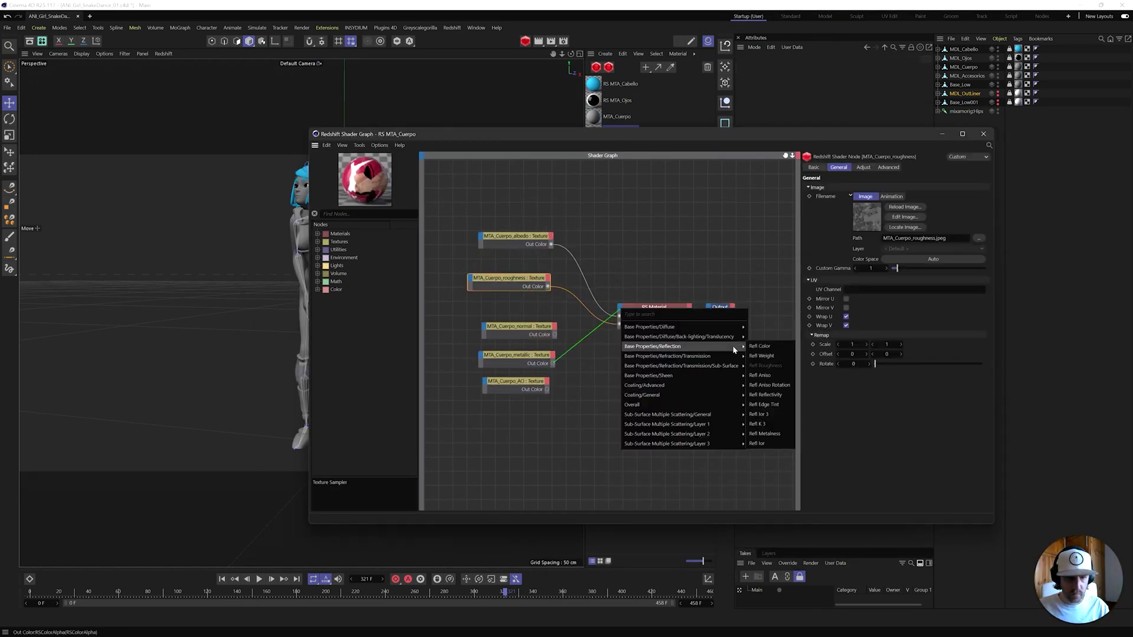
{"action": "left_click", "coordinate": [607, 359]}
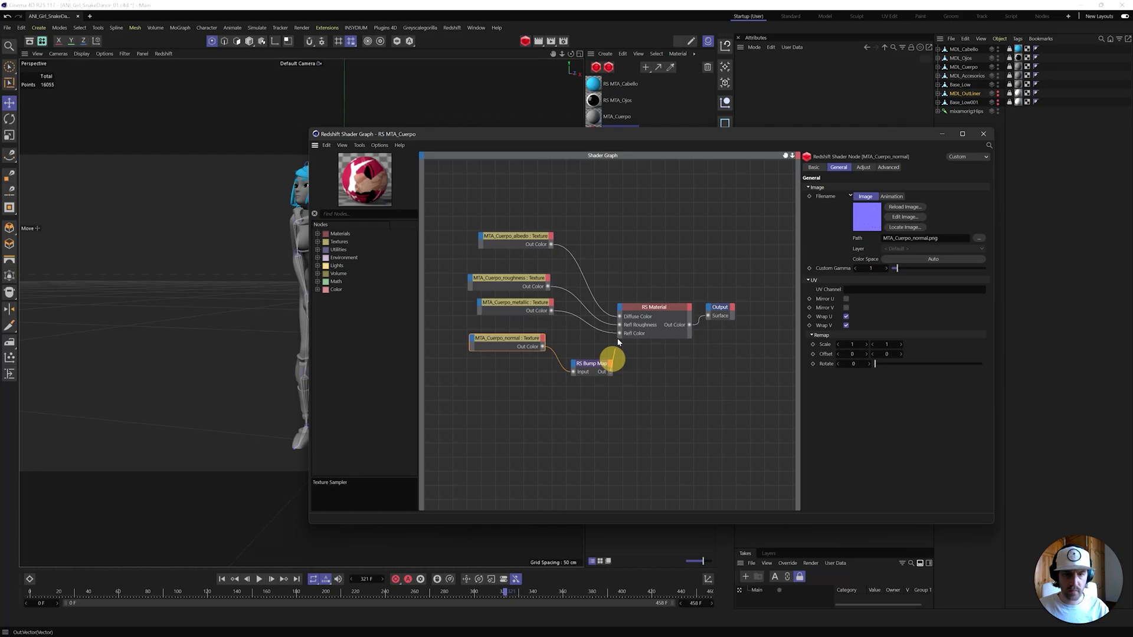
Connect the accessories textures and a bump map to the RS Material, then preview in Redshift RenderView
{"action": "left_click", "coordinate": [809, 347]}
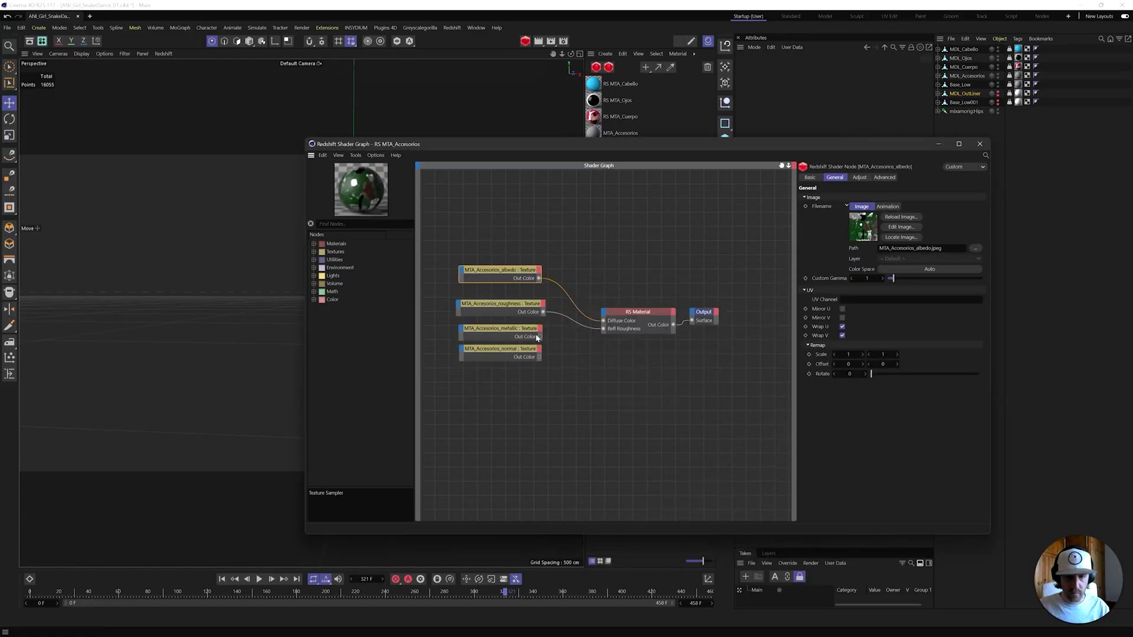
{"action": "left_click", "coordinate": [607, 336]}
{"action": "left_click", "coordinate": [326, 346]}
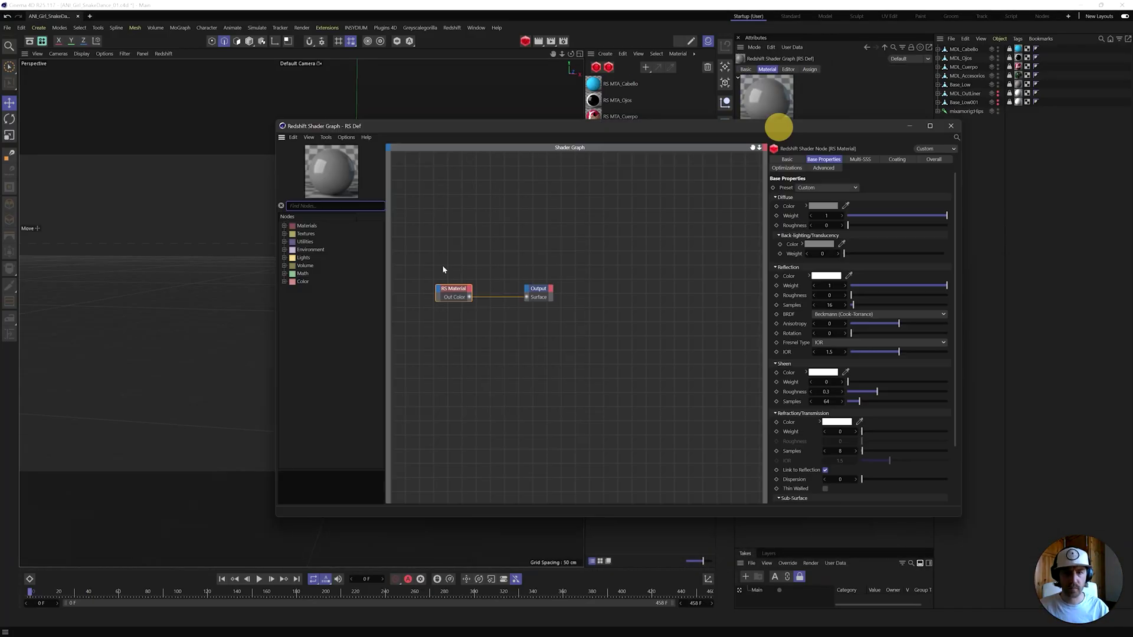
{"action": "left_click_drag", "start_coordinate": [496, 272], "coordinate": [564, 303]}
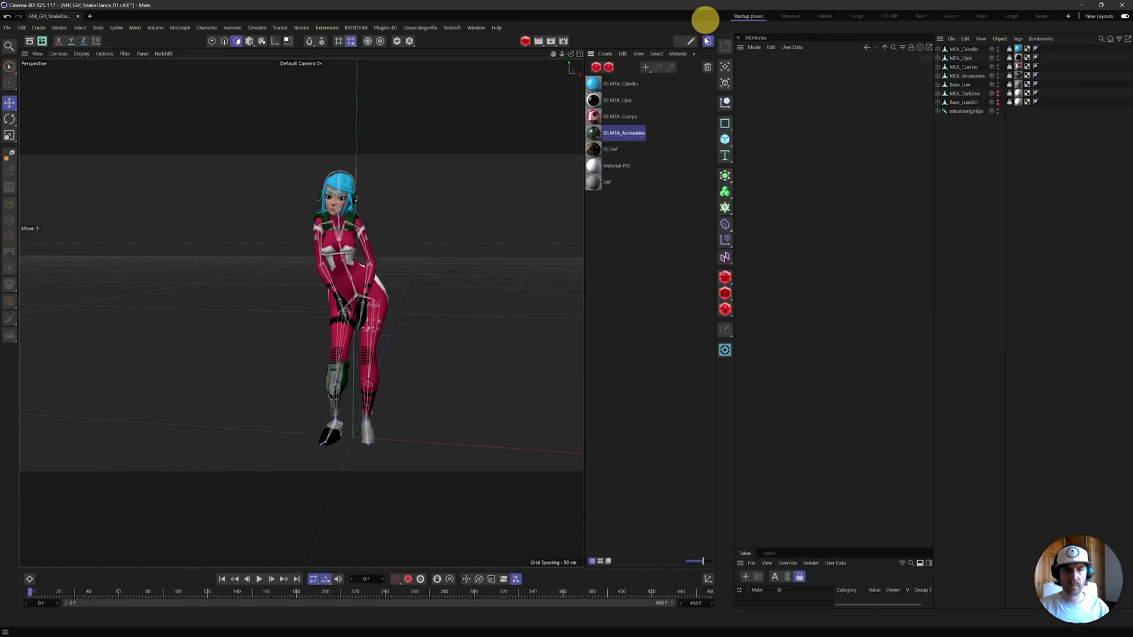
{"action": "left_click", "coordinate": [361, 316]}
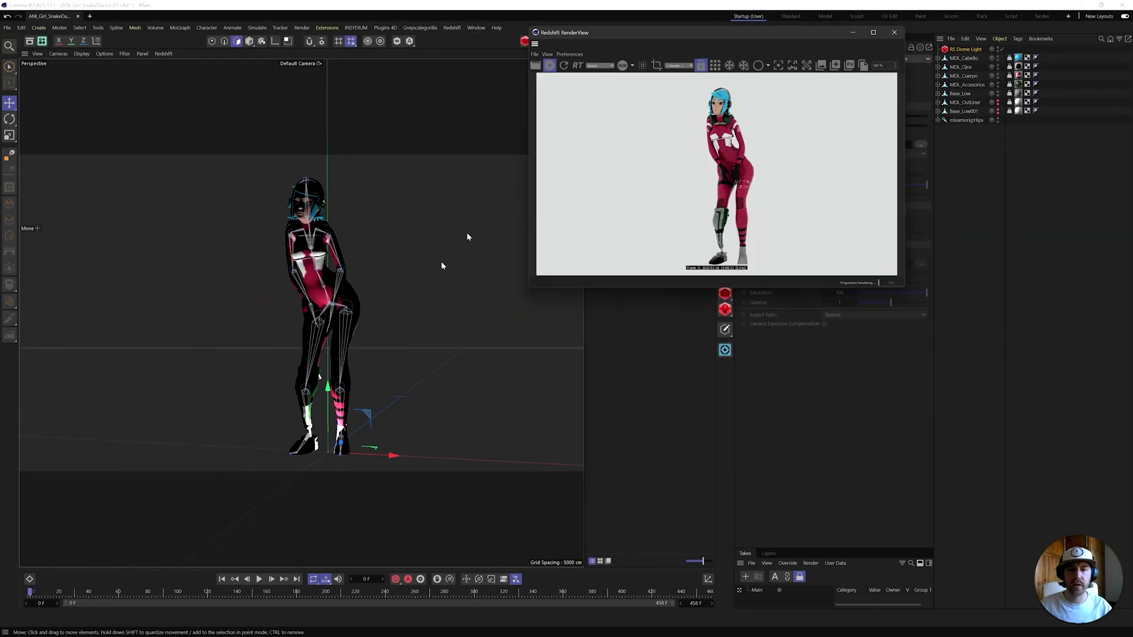
Delete the RS Dome Light so the viewport shows the girl's pink-and-blue textures
{"action": "left_click_drag", "start_coordinate": [425, 267], "coordinate": [539, 303], "text": "alt"}
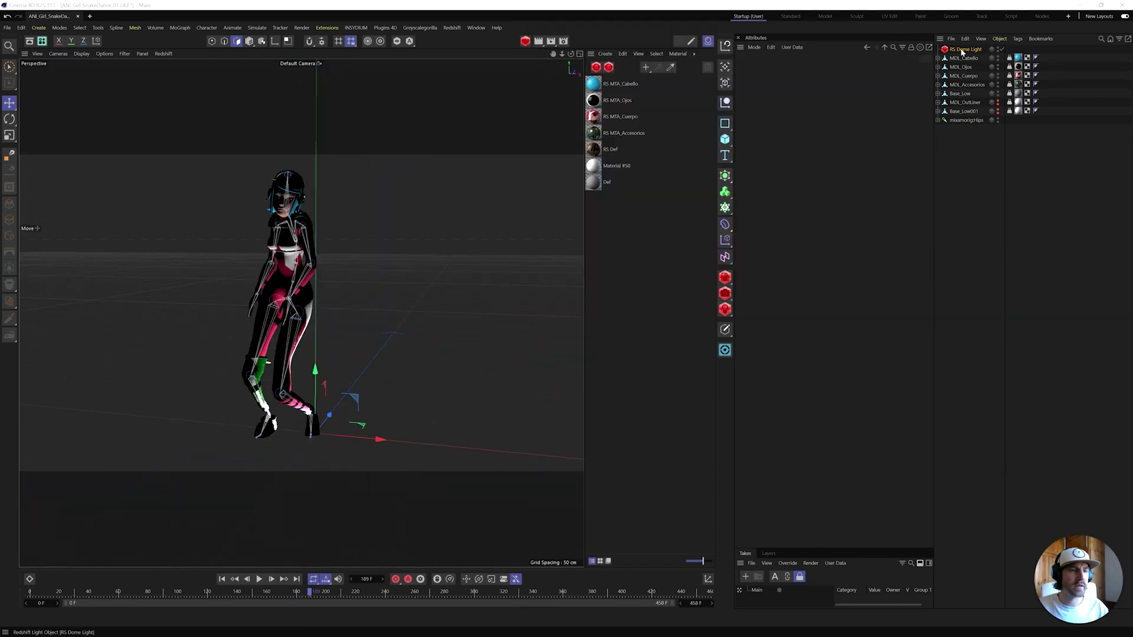
{"action": "left_click", "coordinate": [962, 50]}
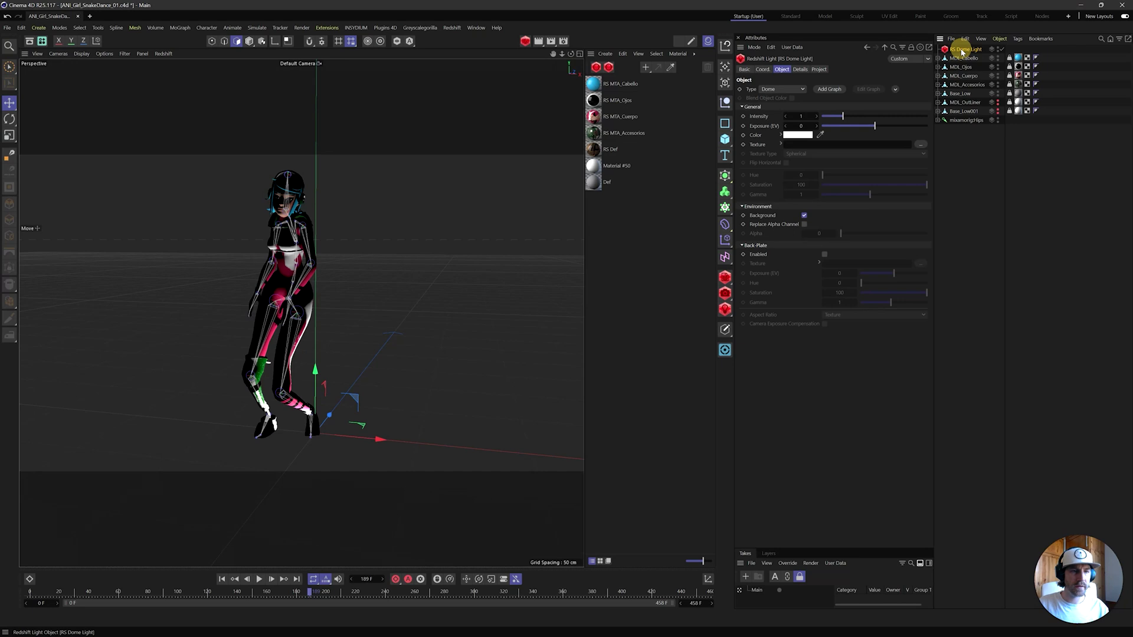
{"action": "key", "text": "Delete"}
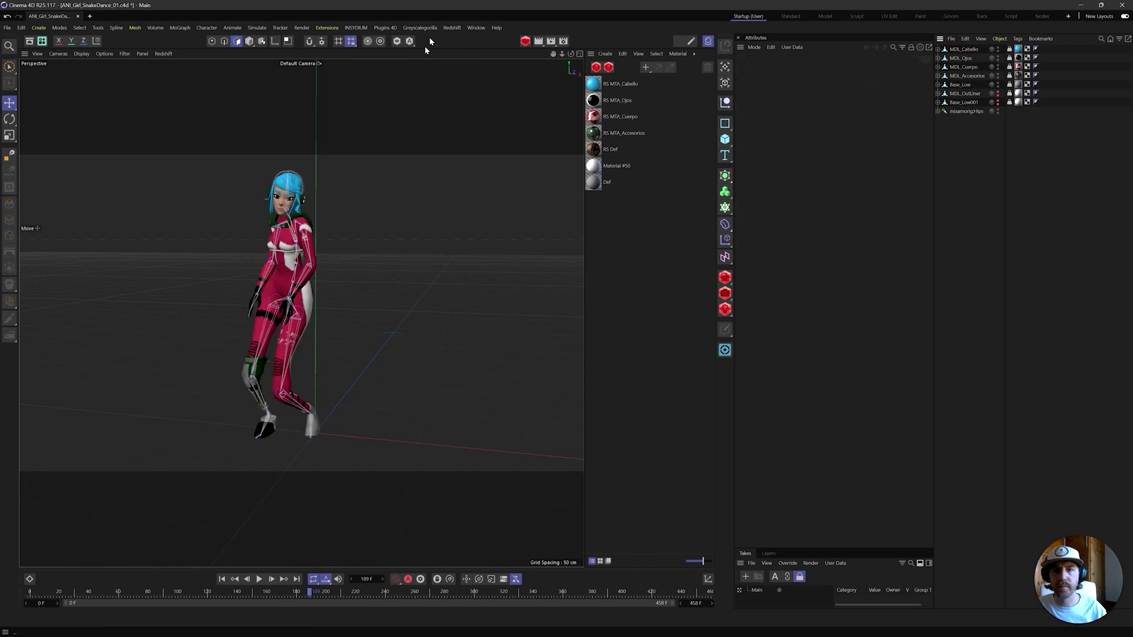
{"action": "mouse_move", "coordinate": [342, 301]}
{"action": "left_mouse_down", "text": "alt"}
{"action": "mouse_move", "coordinate": [331, 296]}
{"action": "mouse_move", "coordinate": [342, 308]}
{"action": "left_mouse_up", "text": "alt"}
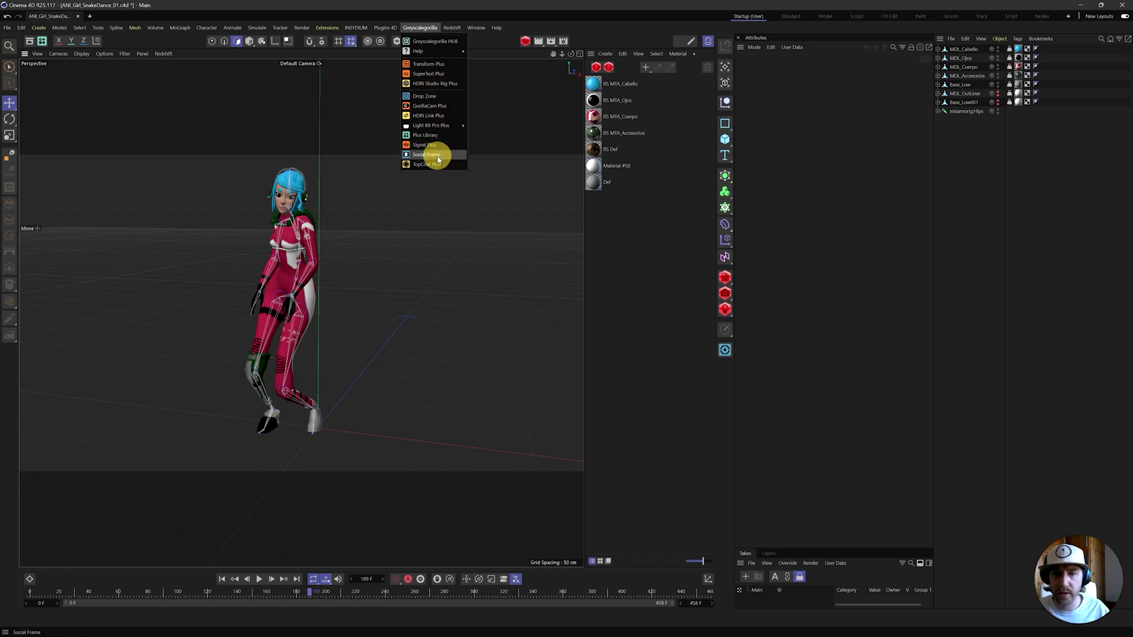
Add a Light Kit Pro Plus L Curve cyc backdrop behind the character
{"action": "mouse_move", "coordinate": [437, 125]}
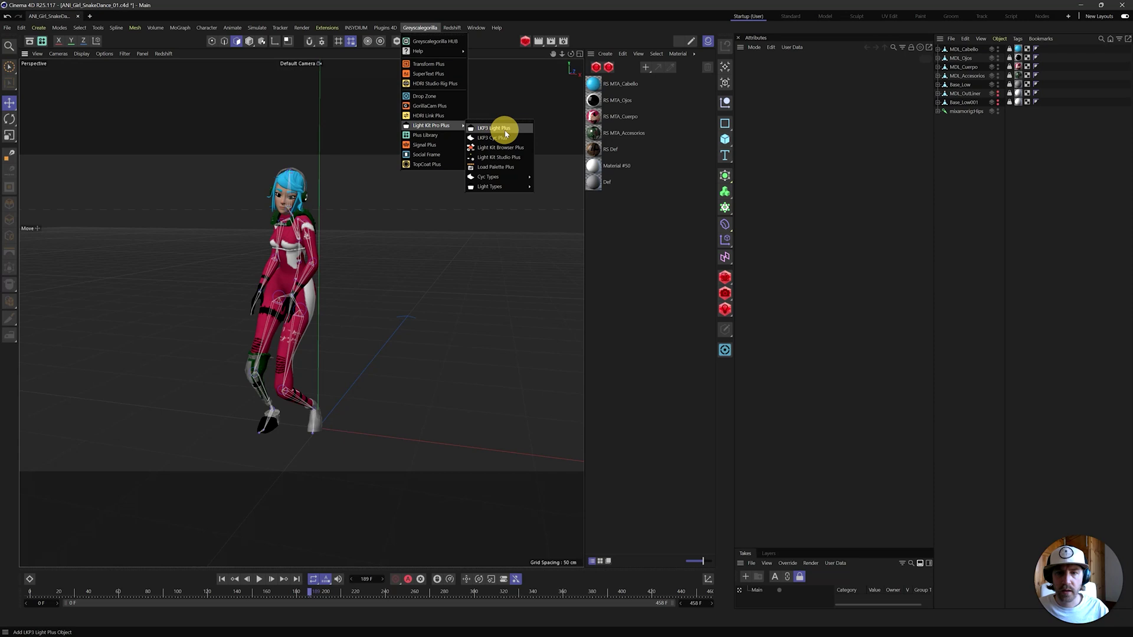
{"action": "mouse_move", "coordinate": [502, 176]}
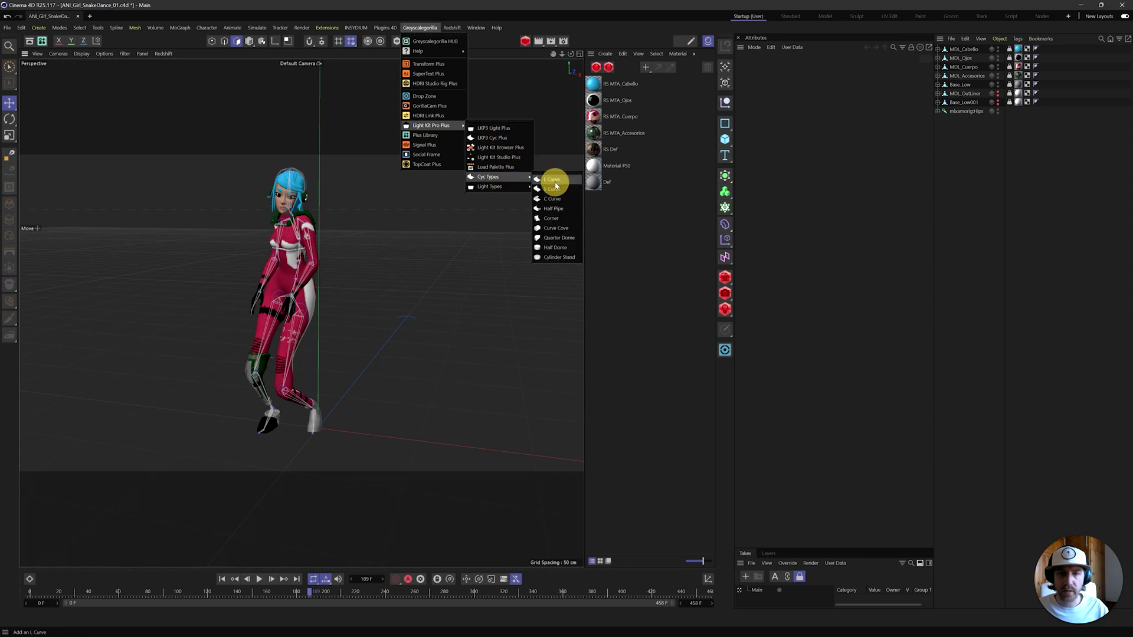
{"action": "left_click", "coordinate": [554, 182]}
{"action": "scroll", "coordinate": [396, 278], "scroll_direction": "down", "scroll_amount": 3}
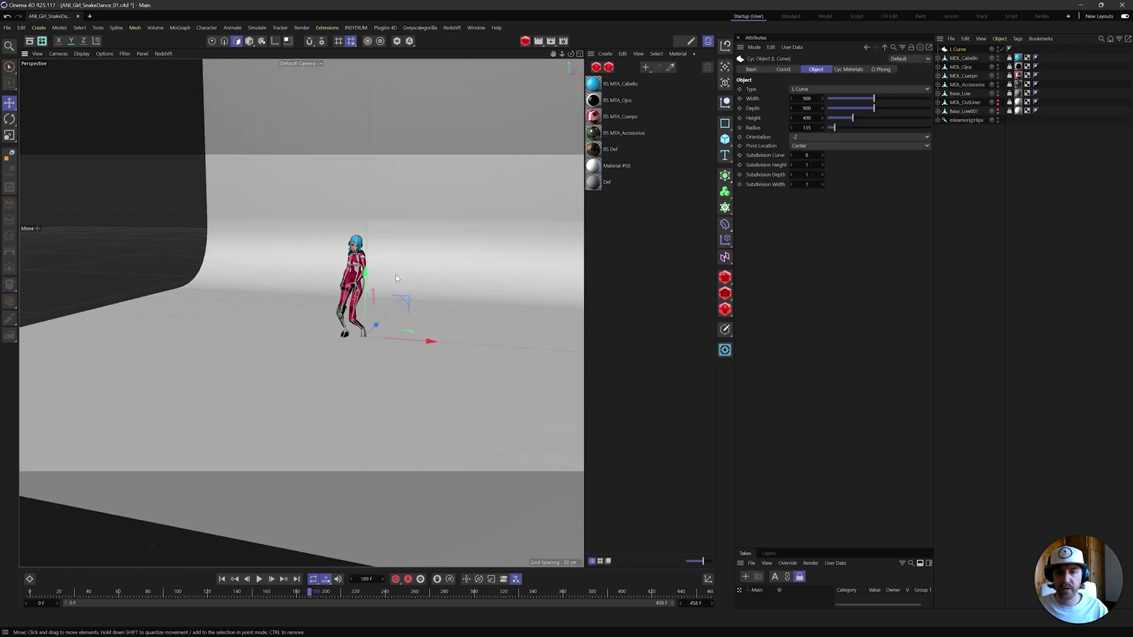
{"action": "scroll", "coordinate": [395, 277], "scroll_direction": "down", "scroll_amount": 2}
{"action": "left_click_drag", "start_coordinate": [396, 277], "coordinate": [439, 283], "text": "alt"}
{"action": "scroll", "coordinate": [395, 279], "scroll_direction": "up", "scroll_amount": 2}
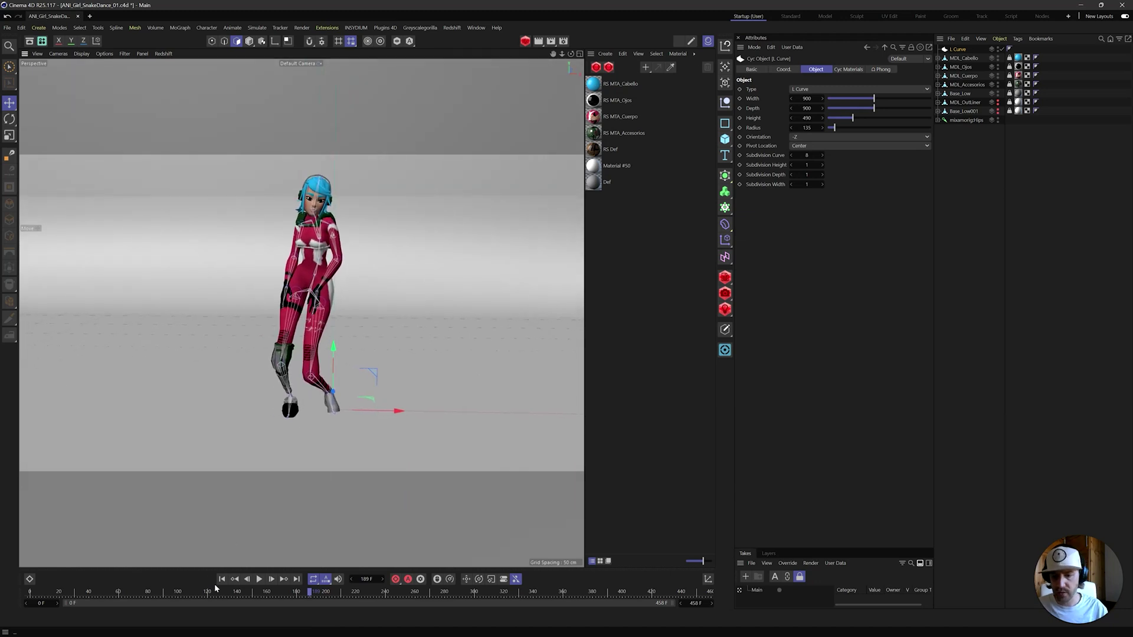
Move the animation to frame 94 and frame the view on the character
{"action": "left_click_drag", "start_coordinate": [236, 590], "coordinate": [170, 590]}
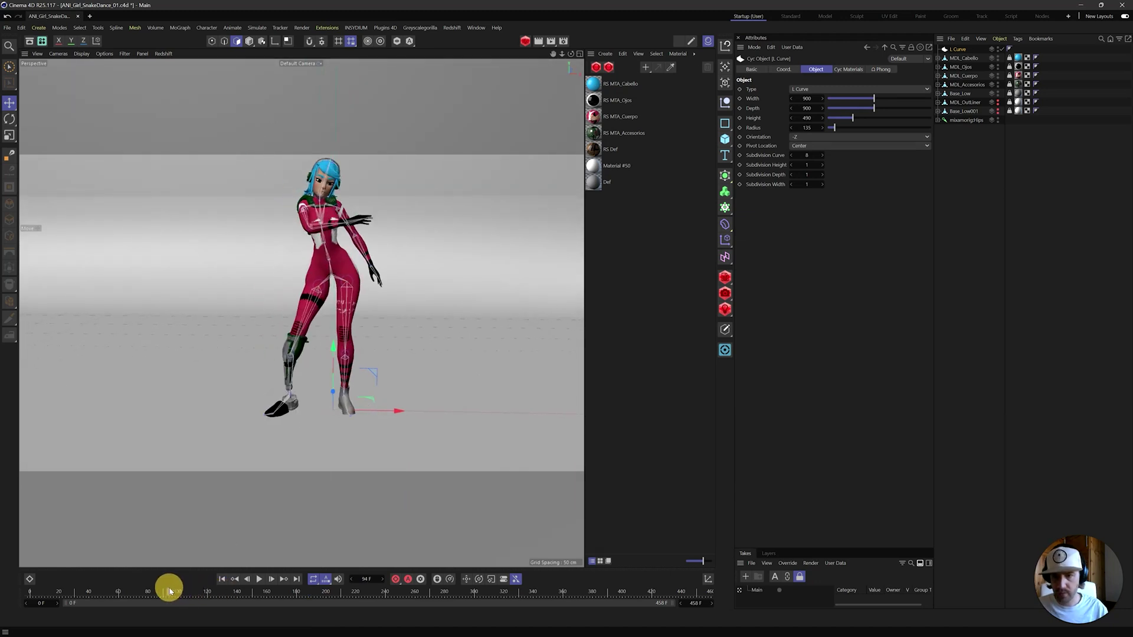
{"action": "left_click_drag", "start_coordinate": [354, 306], "coordinate": [440, 321], "text": "alt"}
{"action": "left_click_drag", "start_coordinate": [322, 392], "coordinate": [334, 396], "text": "alt"}
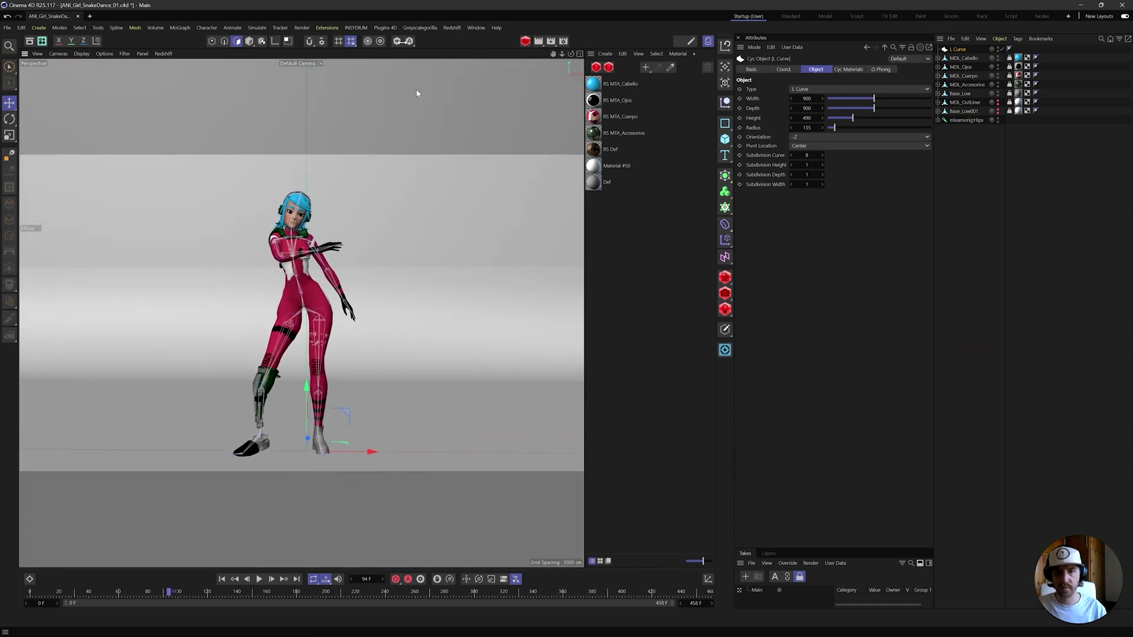
{"action": "left_click", "coordinate": [458, 30]}
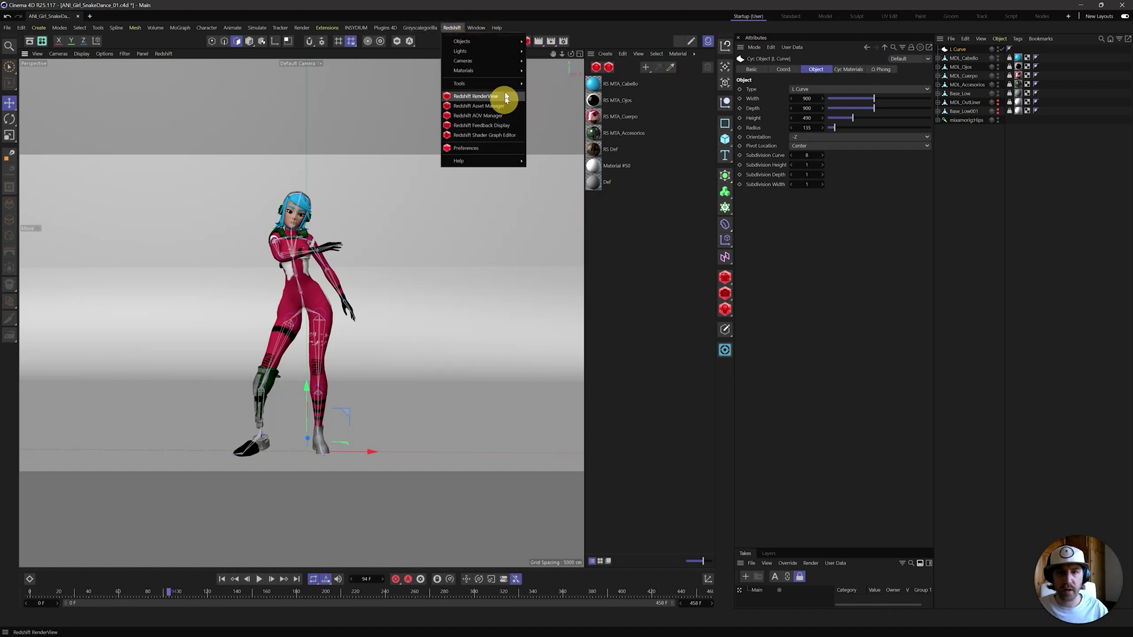
{"action": "mouse_move", "coordinate": [501, 62]}
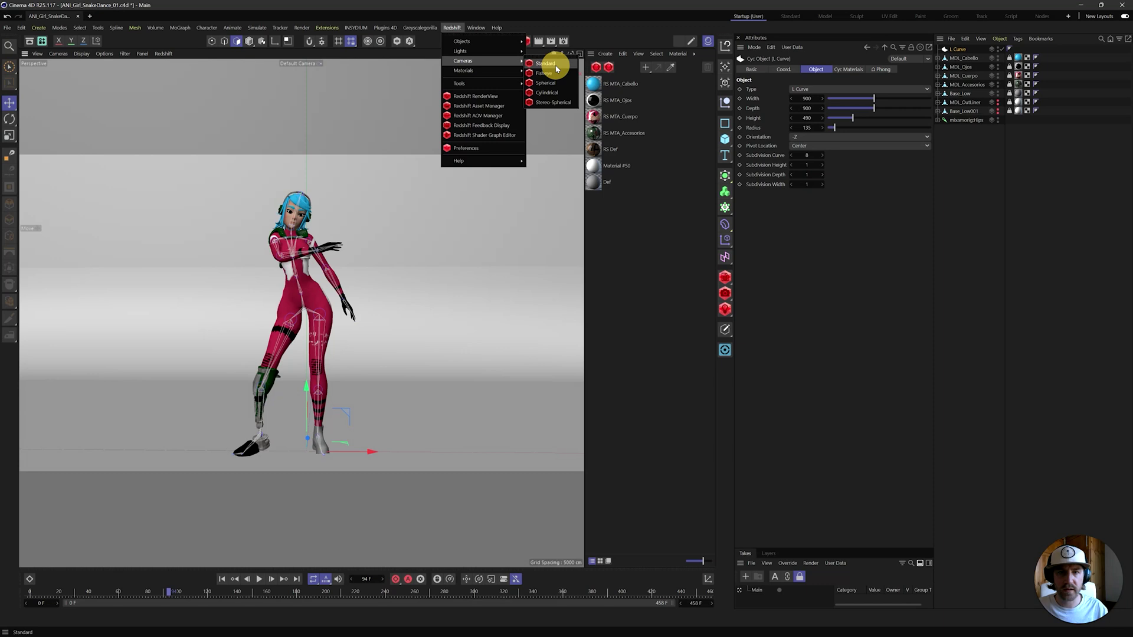
{"action": "left_click", "coordinate": [556, 69]}
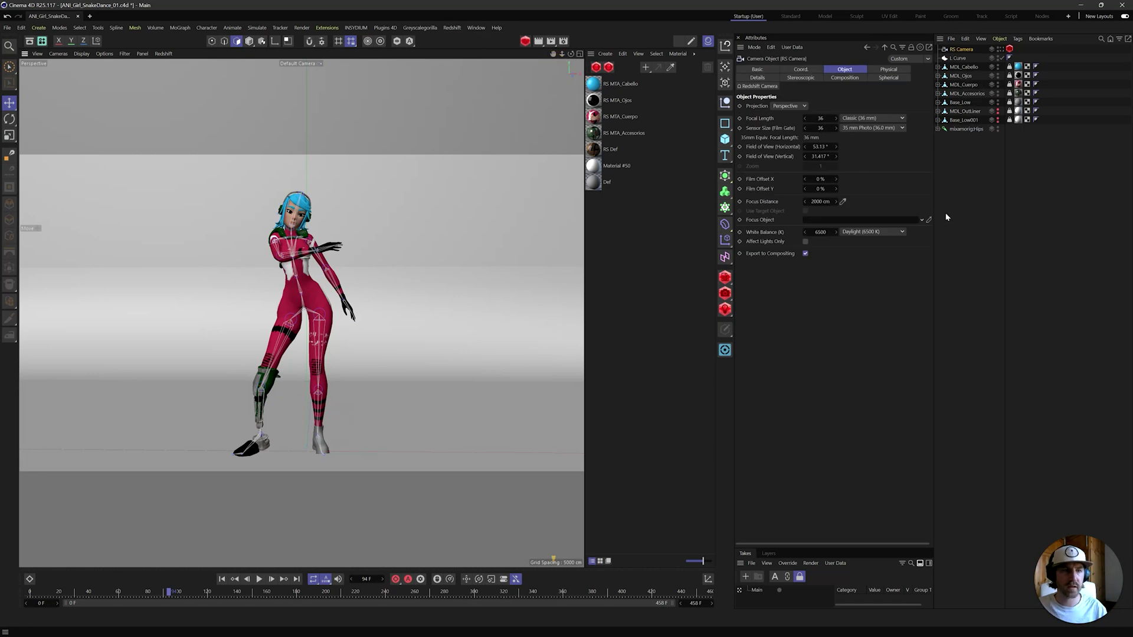
{"action": "left_click", "coordinate": [962, 50]}
{"action": "left_click", "coordinate": [847, 119]}
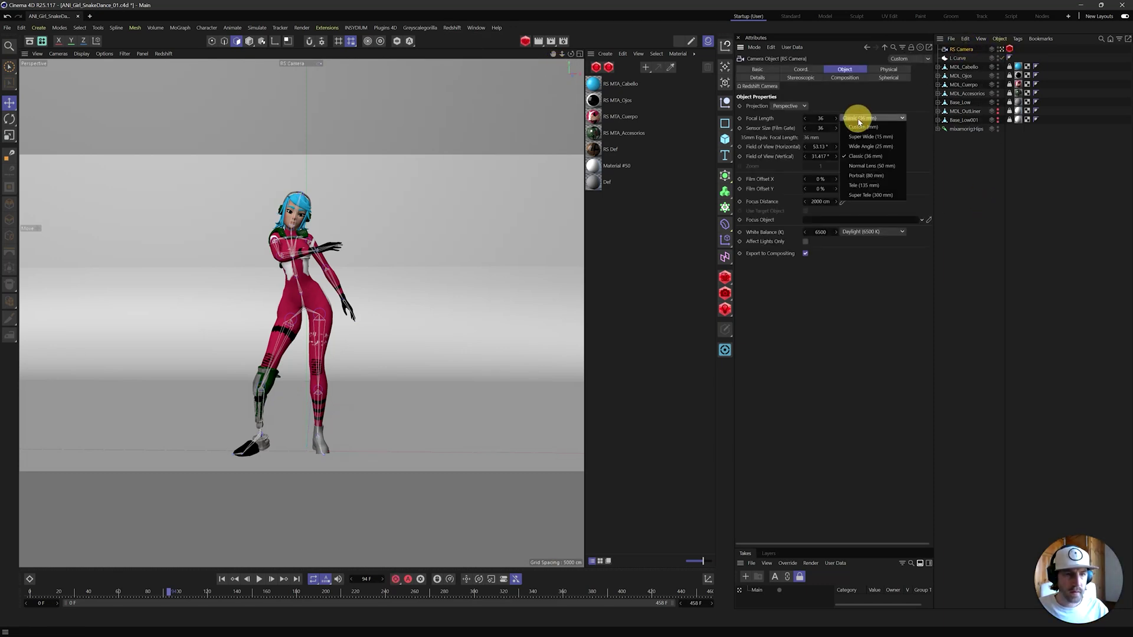
{"action": "left_click", "coordinate": [890, 147]}
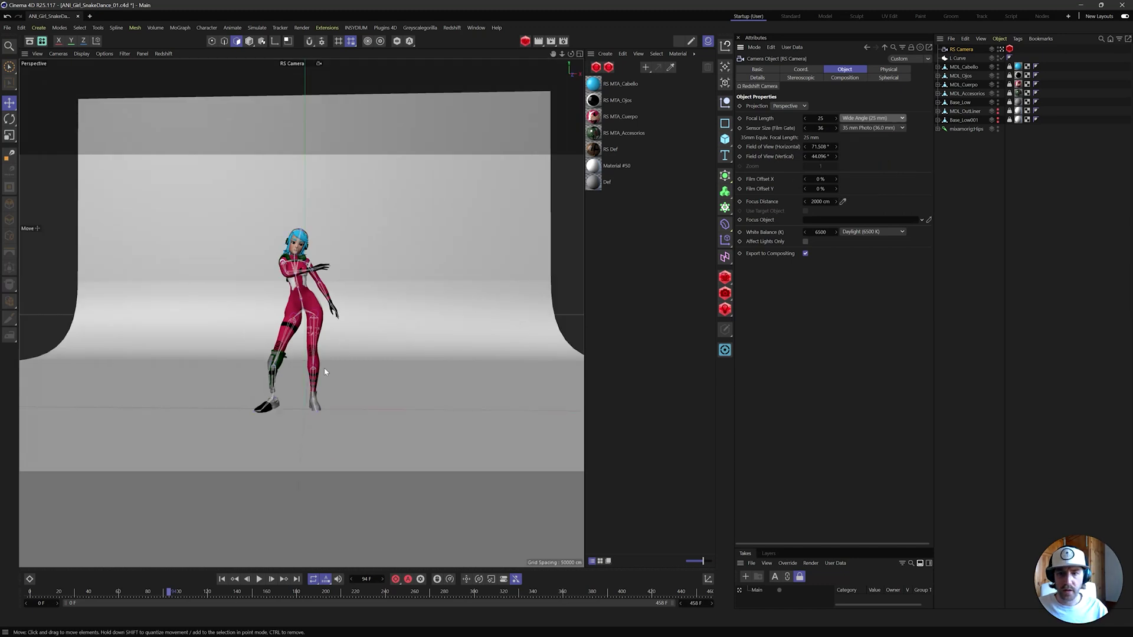
{"action": "left_click", "coordinate": [877, 119]}
{"action": "left_click", "coordinate": [878, 141]}
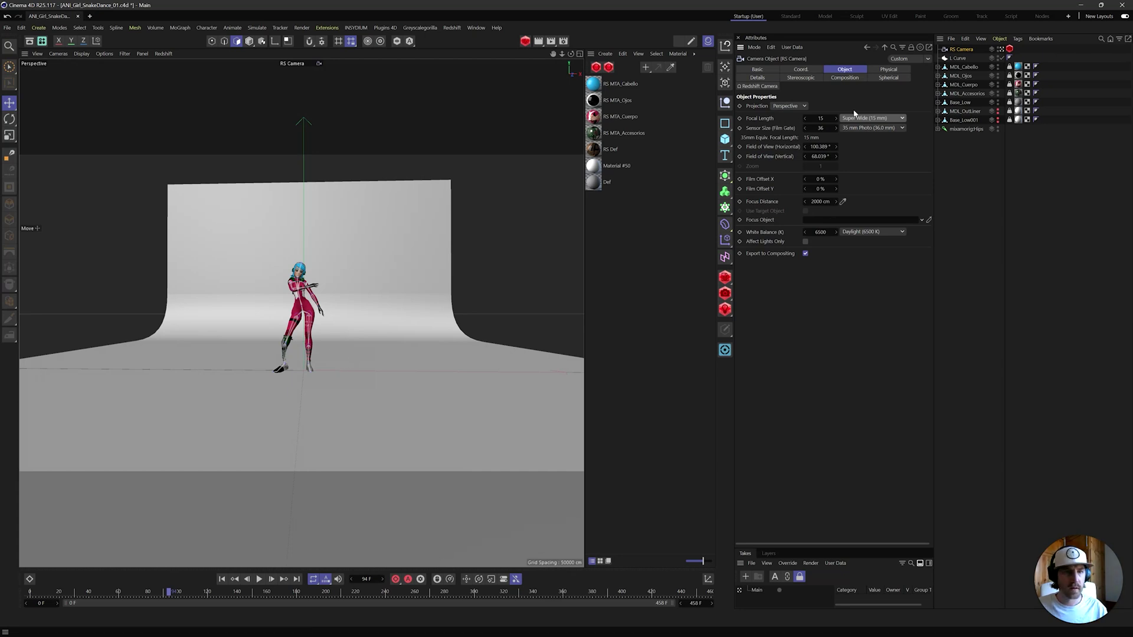
{"action": "scroll", "coordinate": [354, 304], "scroll_direction": "up", "scroll_amount": 5}
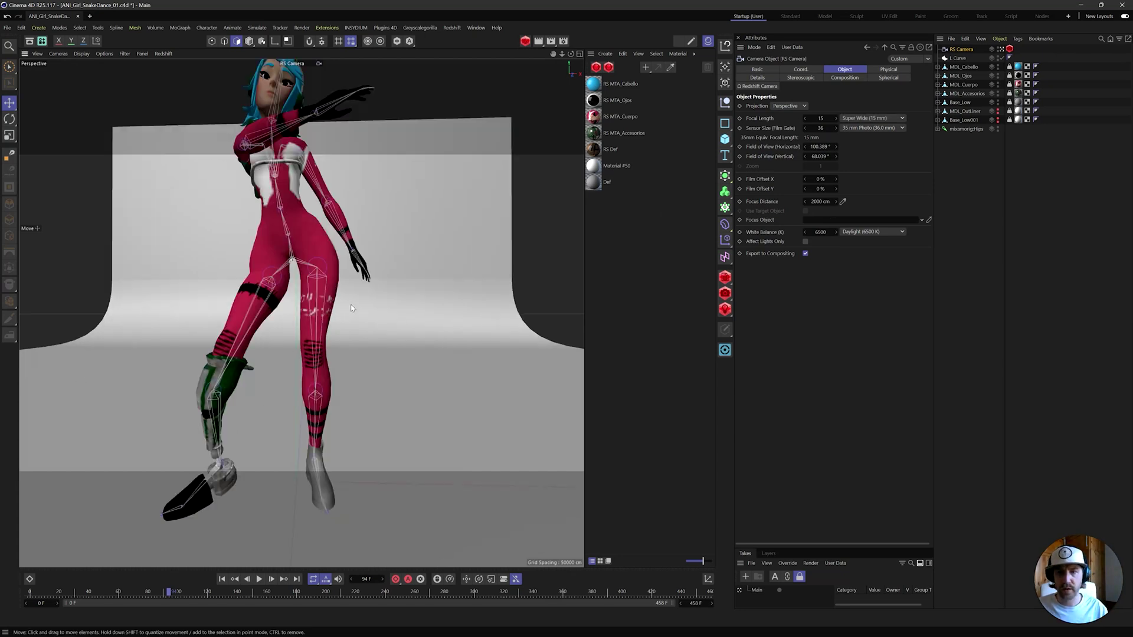
{"action": "scroll", "coordinate": [354, 304], "scroll_direction": "down", "scroll_amount": 3}
{"action": "scroll", "coordinate": [354, 304], "scroll_direction": "up", "scroll_amount": 3}
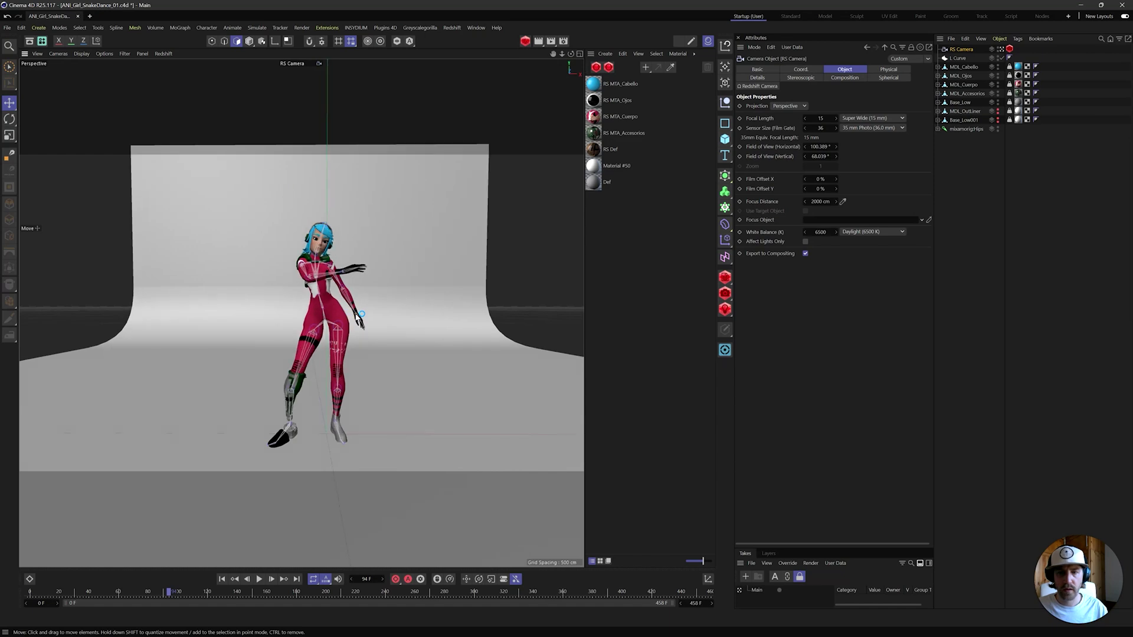
{"action": "scroll", "coordinate": [363, 307], "scroll_direction": "up", "scroll_amount": 3}
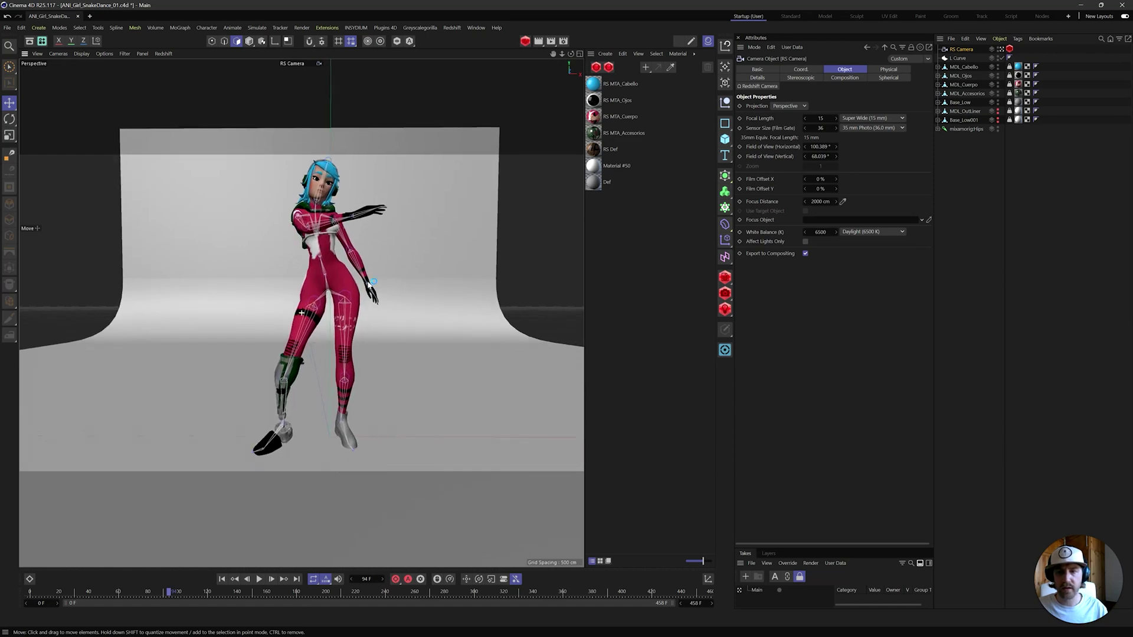
{"action": "scroll", "coordinate": [366, 292], "scroll_direction": "down", "scroll_amount": 5}
{"action": "scroll", "coordinate": [389, 291], "scroll_direction": "up", "scroll_amount": 3}
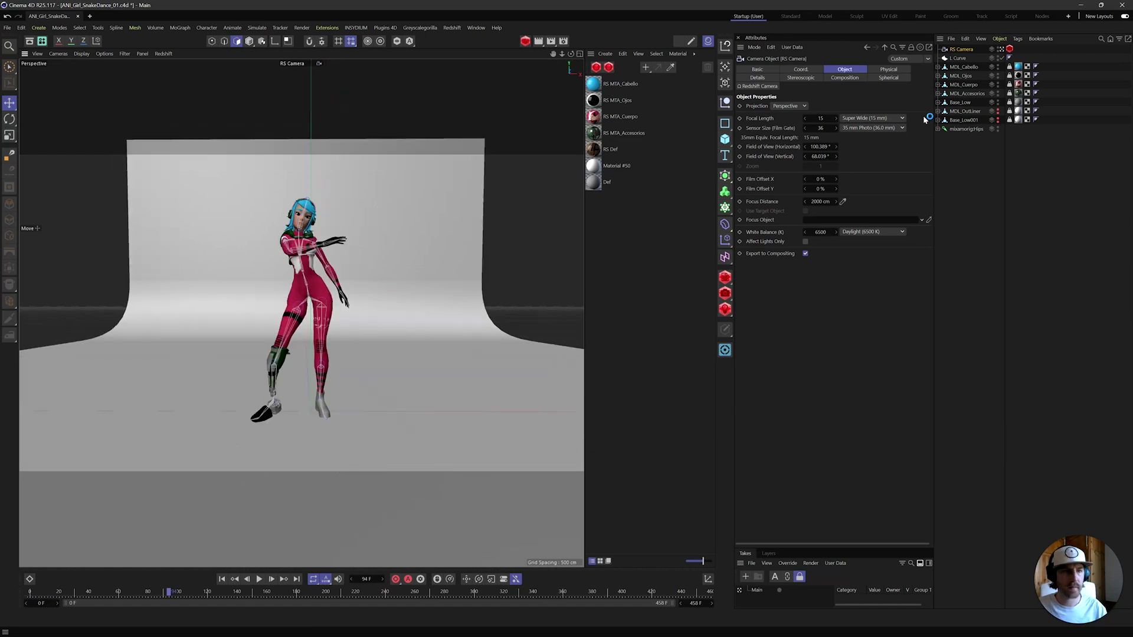
Widen the L Curve cyc backdrop to about 1568
{"action": "left_click", "coordinate": [972, 201]}
{"action": "left_click", "coordinate": [963, 58]}
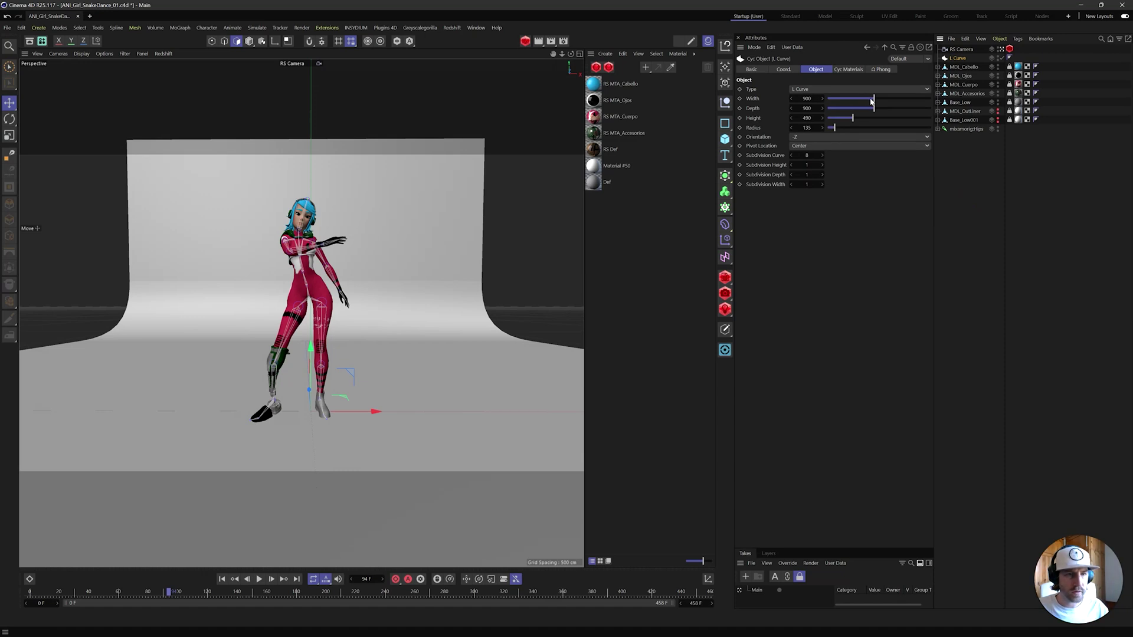
{"action": "left_click_drag", "start_coordinate": [872, 100], "coordinate": [909, 100]}
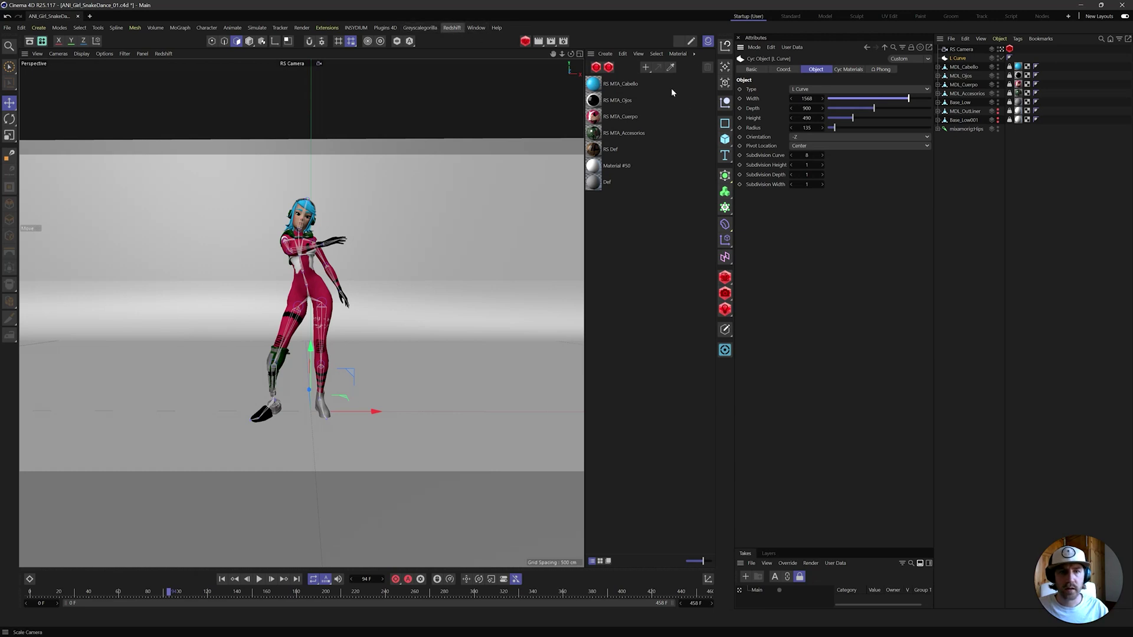
Add a Redshift Dome Light to the scene
{"action": "left_click", "coordinate": [451, 28]}
{"action": "mouse_move", "coordinate": [462, 56]}
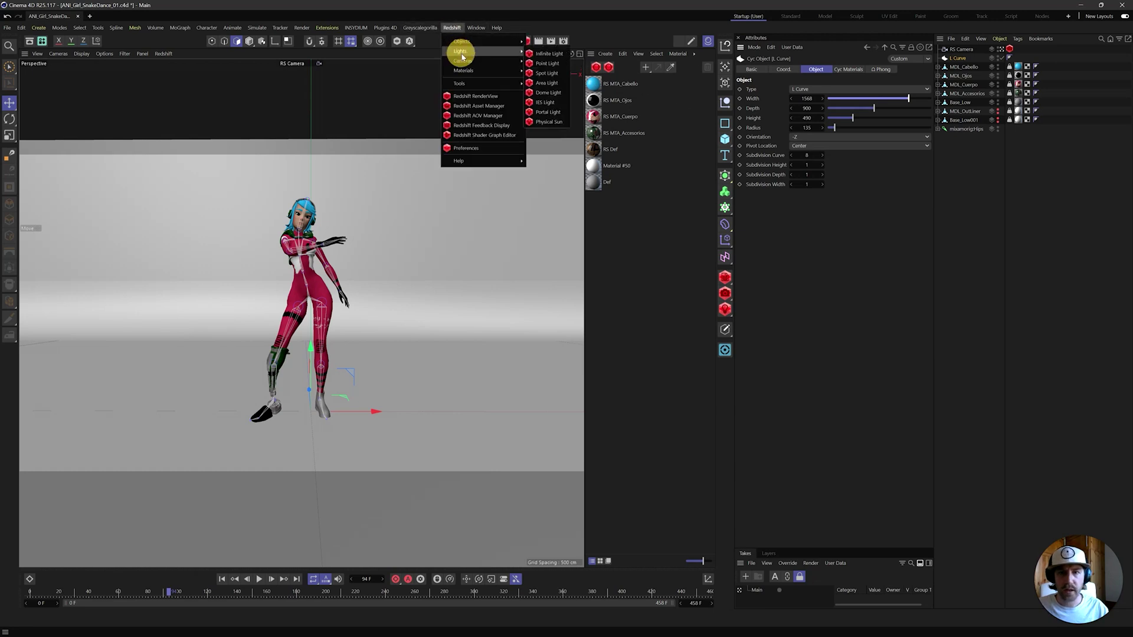
{"action": "left_click", "coordinate": [547, 92]}
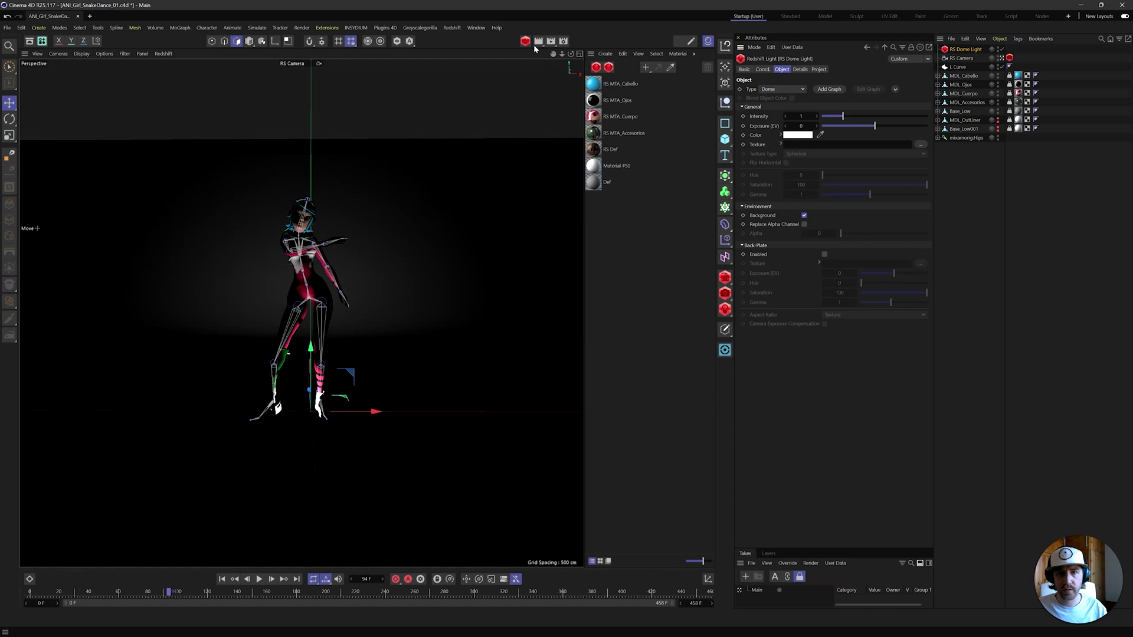
Open the Redshift RenderView, start IPR, and move the window down and left
{"action": "left_click", "coordinate": [525, 40]}
{"action": "left_click", "coordinate": [547, 67]}
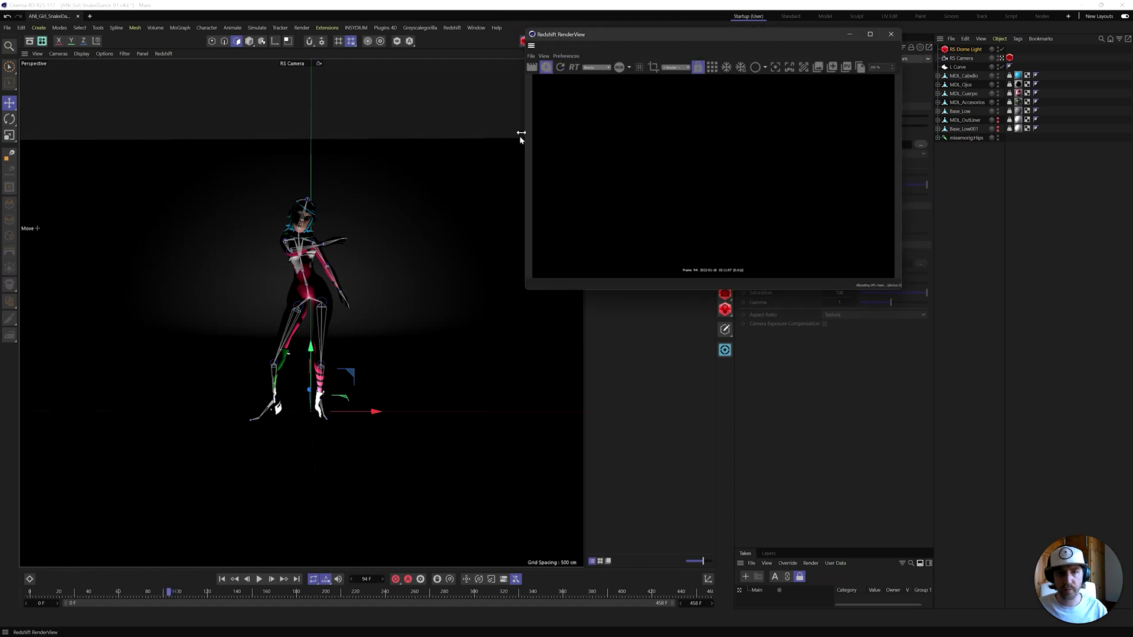
{"action": "left_click_drag", "start_coordinate": [632, 35], "coordinate": [496, 119]}
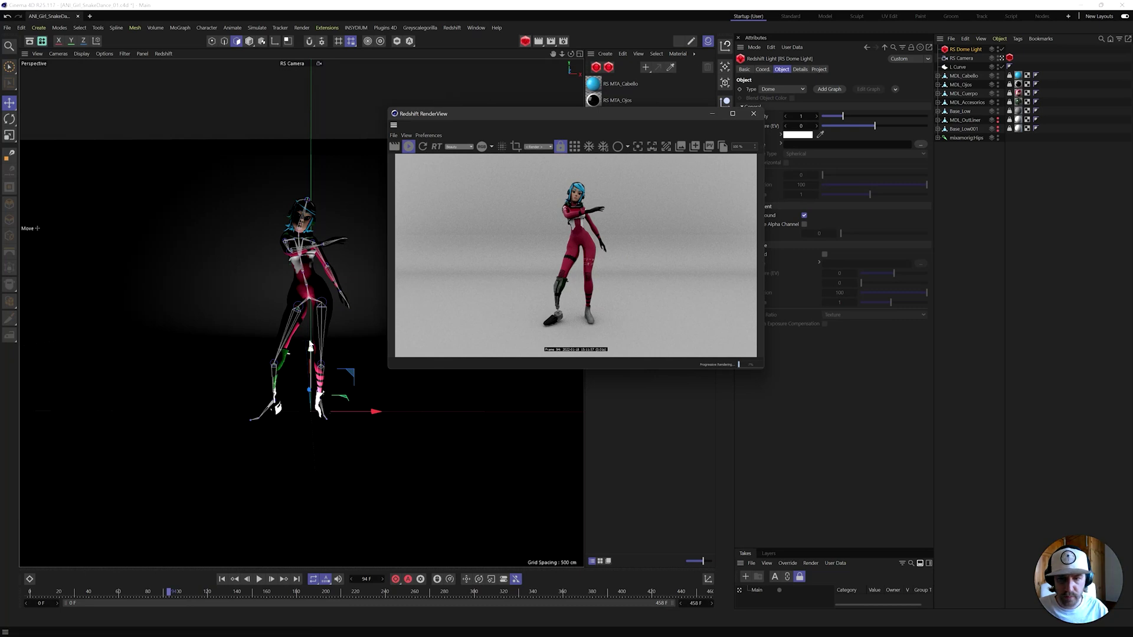
Nudge a leg joint and the L Curve backdrop slightly, and move the RenderView further left
{"action": "left_click", "coordinate": [310, 346]}
{"action": "left_click_drag", "start_coordinate": [309, 347], "coordinate": [312, 339]}
{"action": "left_click", "coordinate": [962, 58]}
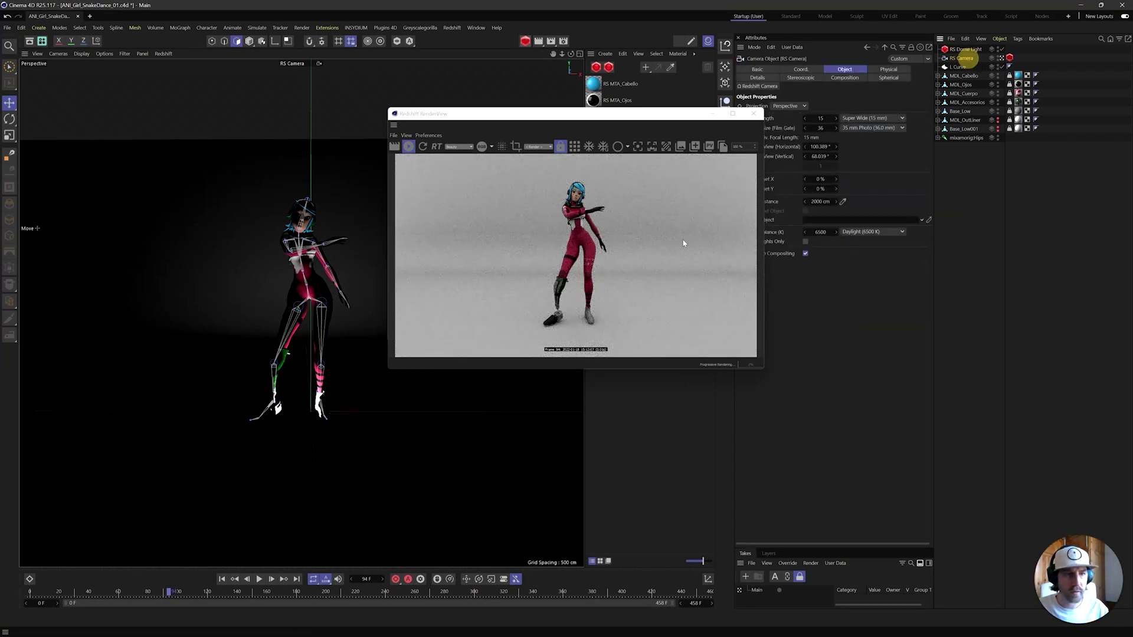
{"action": "left_click", "coordinate": [961, 67]}
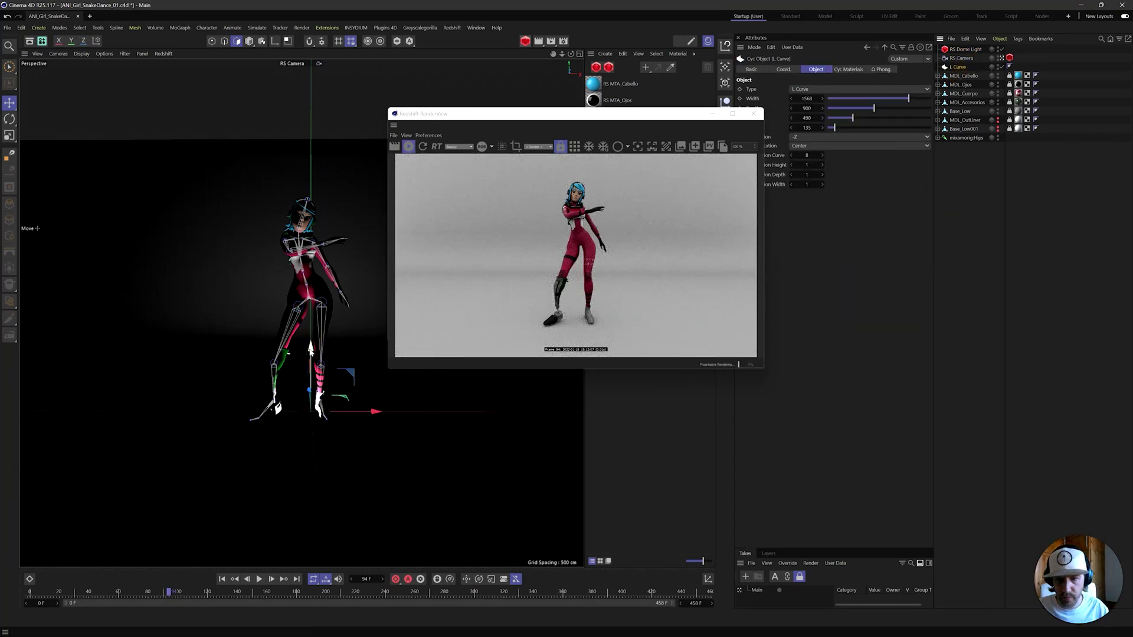
{"action": "left_click_drag", "start_coordinate": [310, 348], "coordinate": [311, 348]}
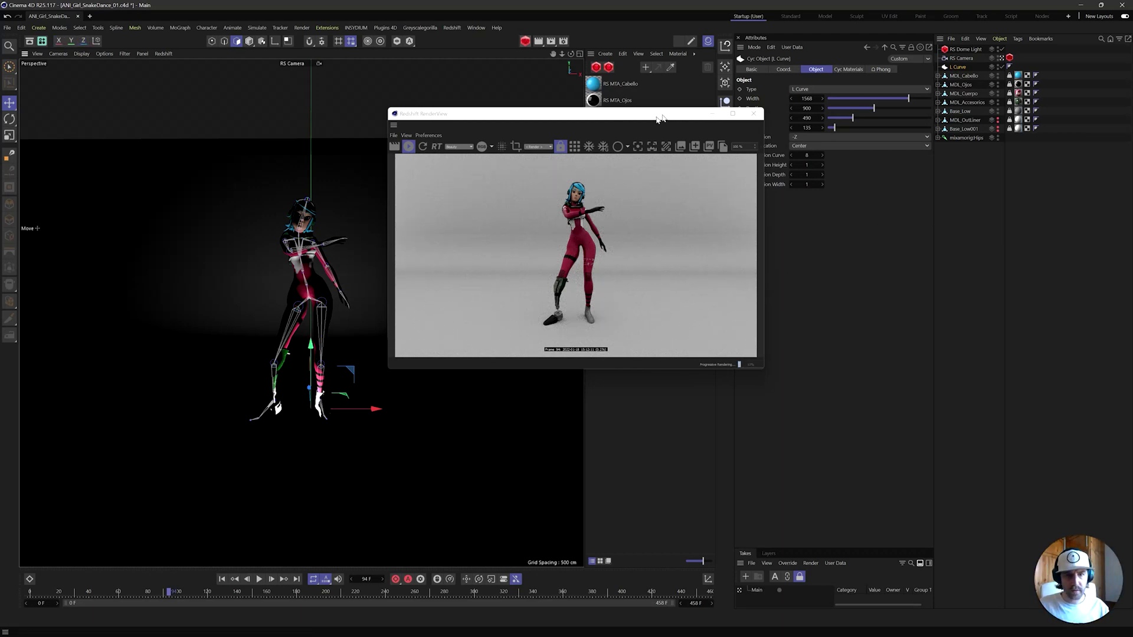
{"action": "left_click_drag", "start_coordinate": [661, 118], "coordinate": [431, 127]}
Create an RS Material, apply it to L Curve, and set Reflection Weight to 0
{"action": "left_click", "coordinate": [647, 246]}
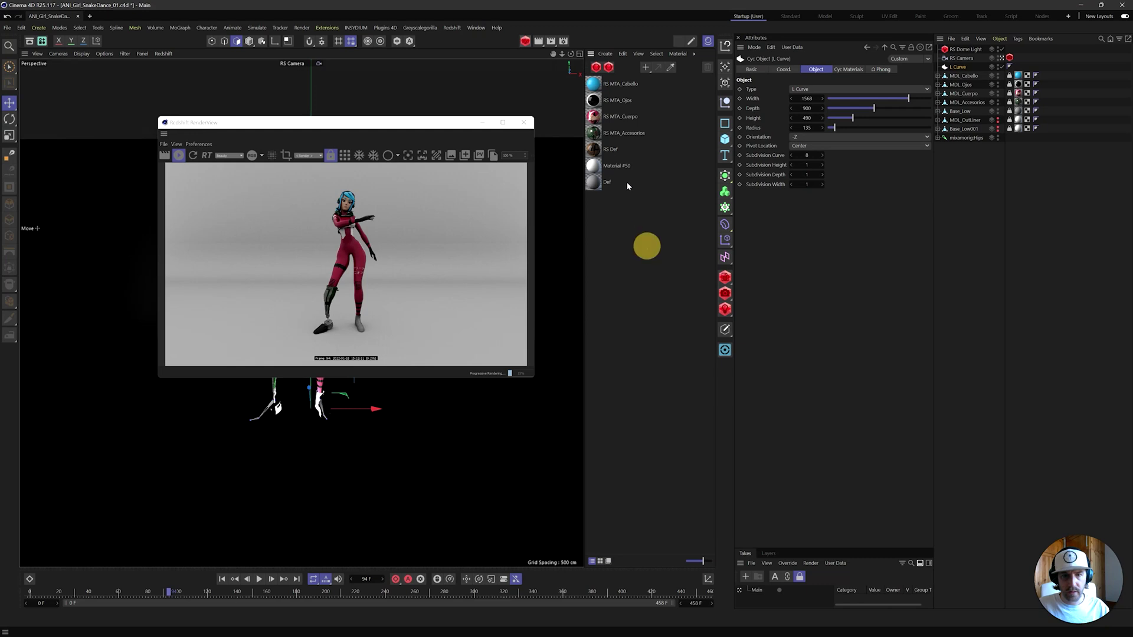
{"action": "left_click", "coordinate": [596, 67]}
{"action": "left_click_drag", "start_coordinate": [622, 85], "coordinate": [961, 69]}
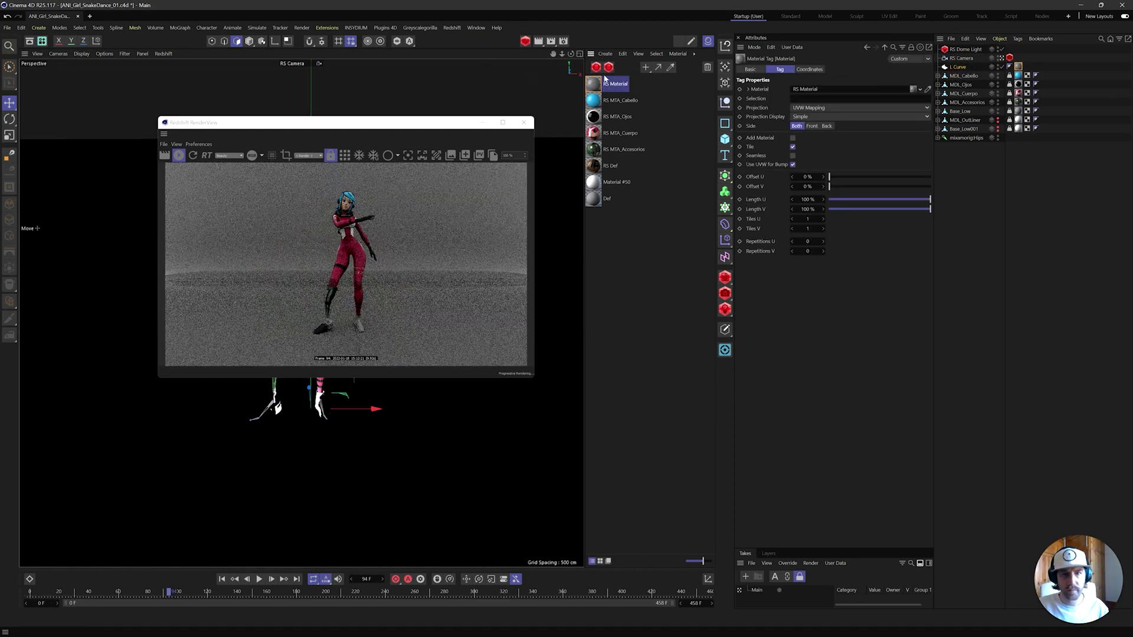
{"action": "double_click", "coordinate": [595, 87]}
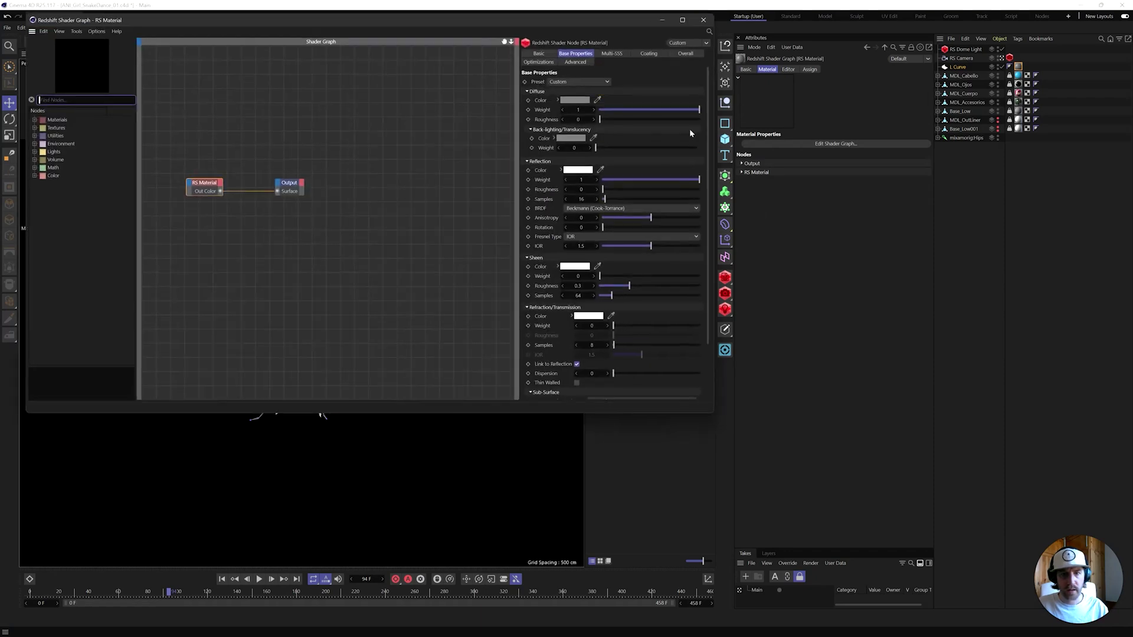
{"action": "left_click_drag", "start_coordinate": [685, 180], "coordinate": [488, 175]}
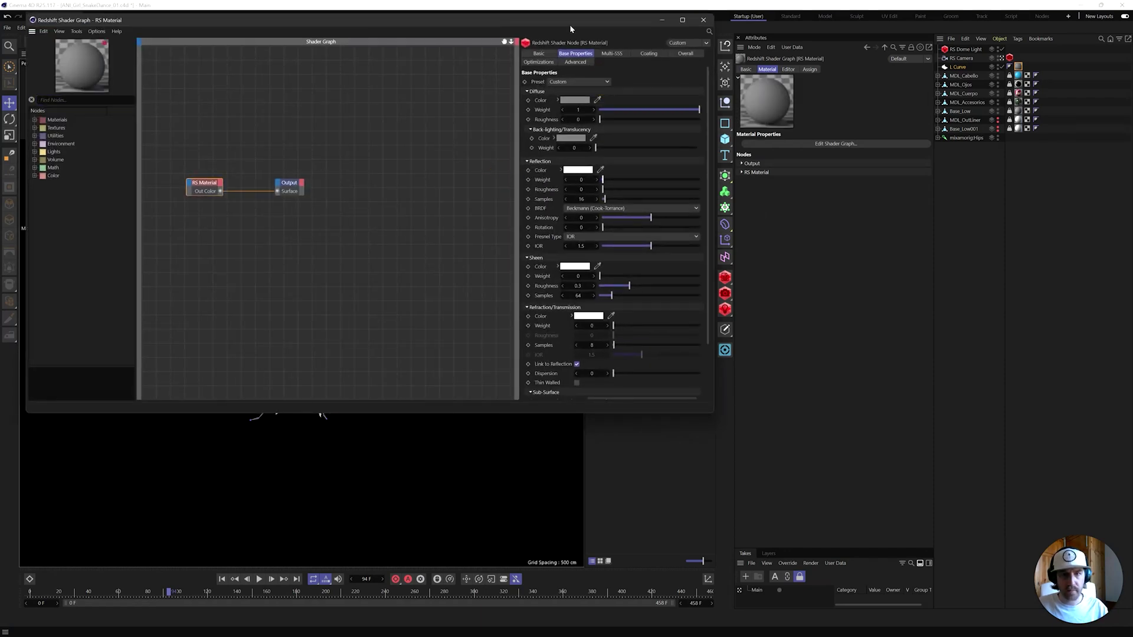
{"action": "left_click_drag", "start_coordinate": [588, 28], "coordinate": [929, 126]}
Set the material's Diffuse Color to teal
{"action": "left_click", "coordinate": [986, 201]}
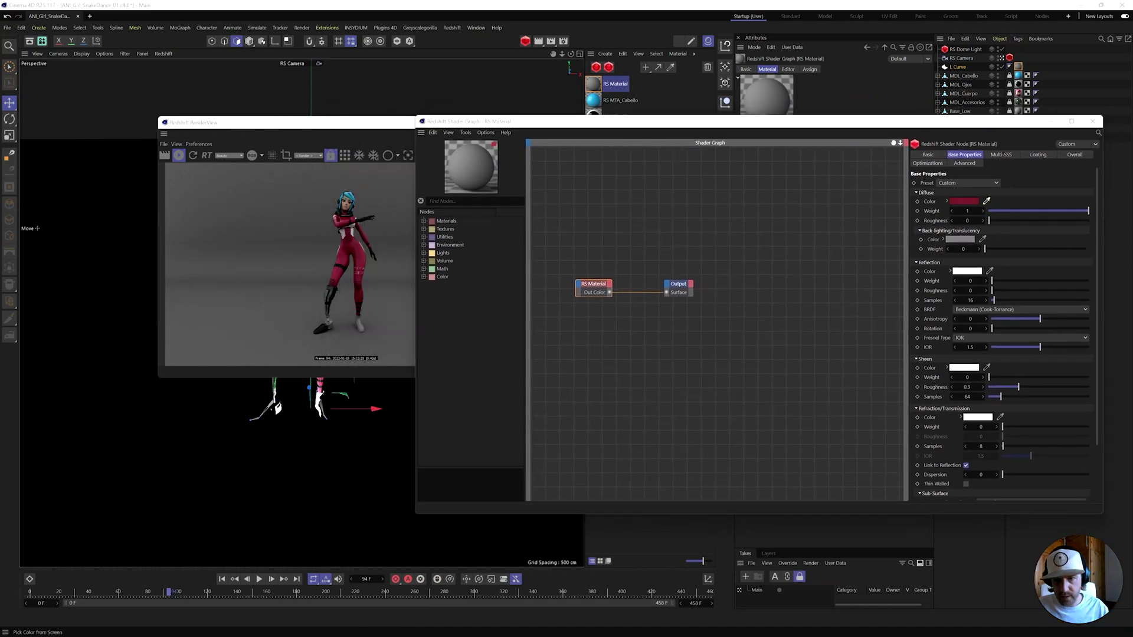
{"action": "left_click", "coordinate": [360, 260]}
{"action": "left_click", "coordinate": [963, 202]}
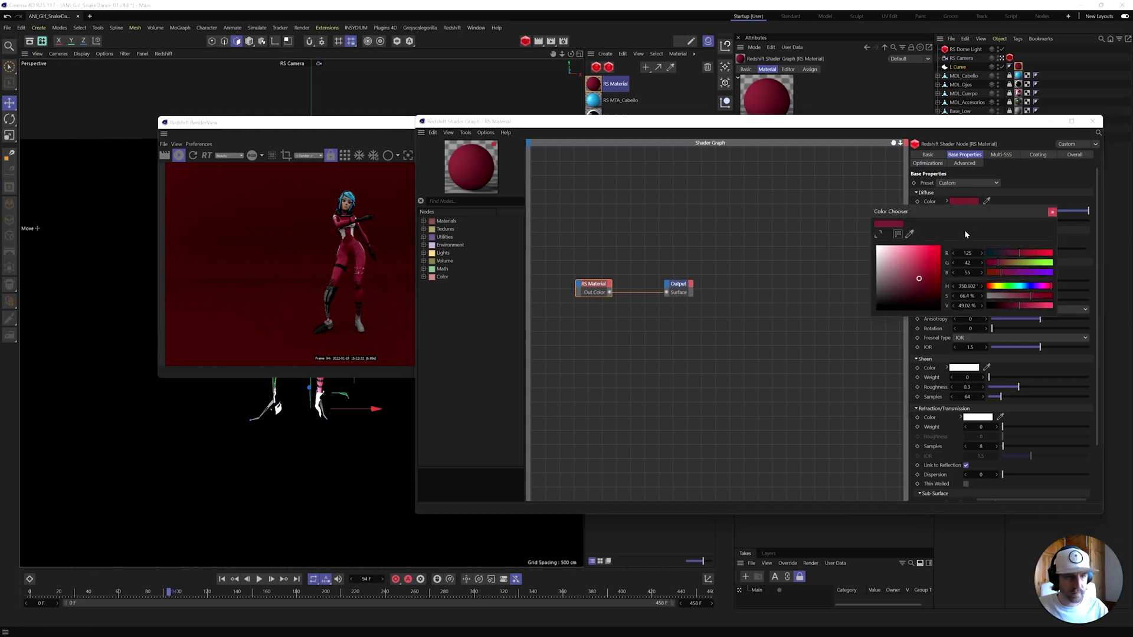
{"action": "mouse_move", "coordinate": [1051, 290]}
{"action": "left_mouse_down"}
{"action": "mouse_move", "coordinate": [1009, 287]}
{"action": "mouse_move", "coordinate": [1042, 309]}
{"action": "mouse_move", "coordinate": [1007, 296]}
{"action": "mouse_move", "coordinate": [1043, 297]}
{"action": "left_mouse_up"}
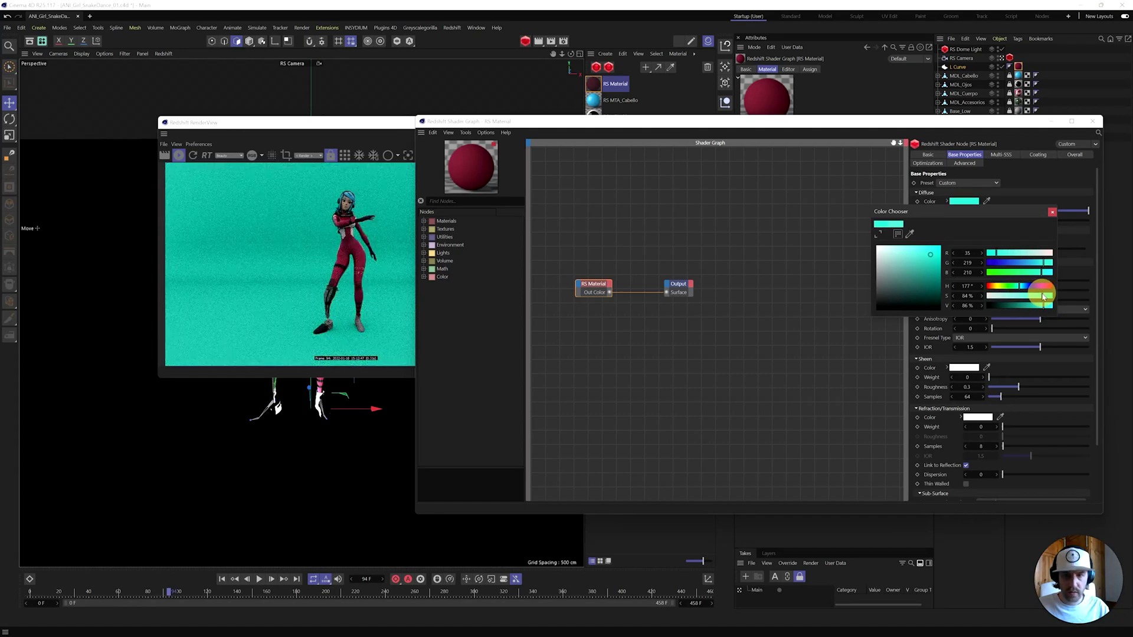
{"action": "left_click", "coordinate": [1112, 118]}
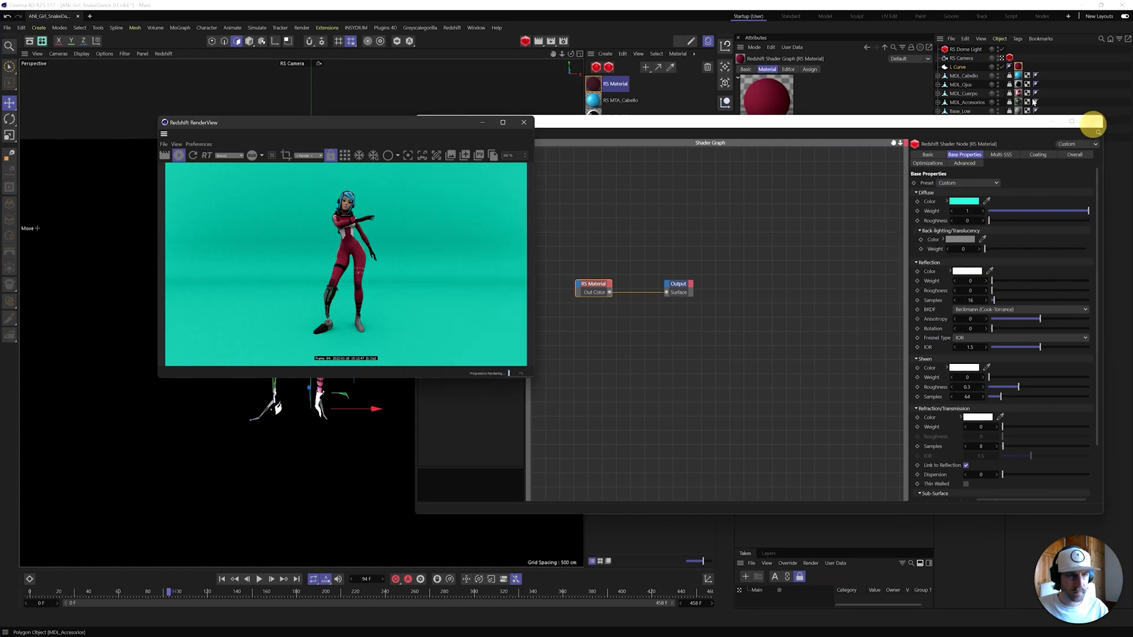
Raise the L Curve corner radius from 135 to about 355, then select the RS Dome Light
{"action": "left_click", "coordinate": [1092, 121]}
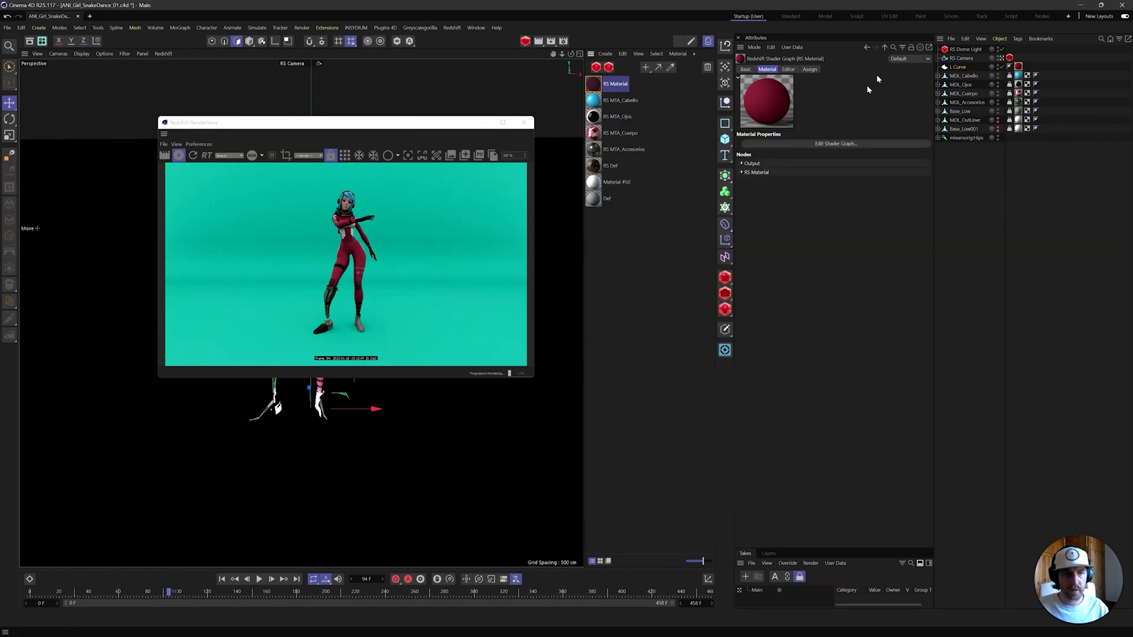
{"action": "left_click", "coordinate": [962, 69]}
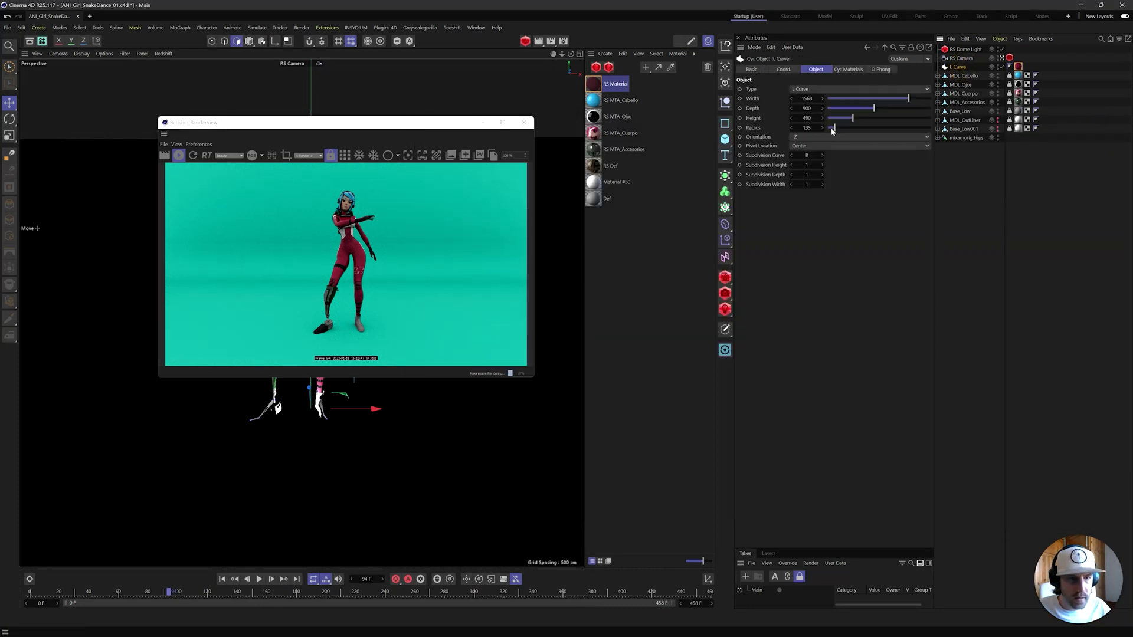
{"action": "left_click_drag", "start_coordinate": [832, 128], "coordinate": [846, 129]}
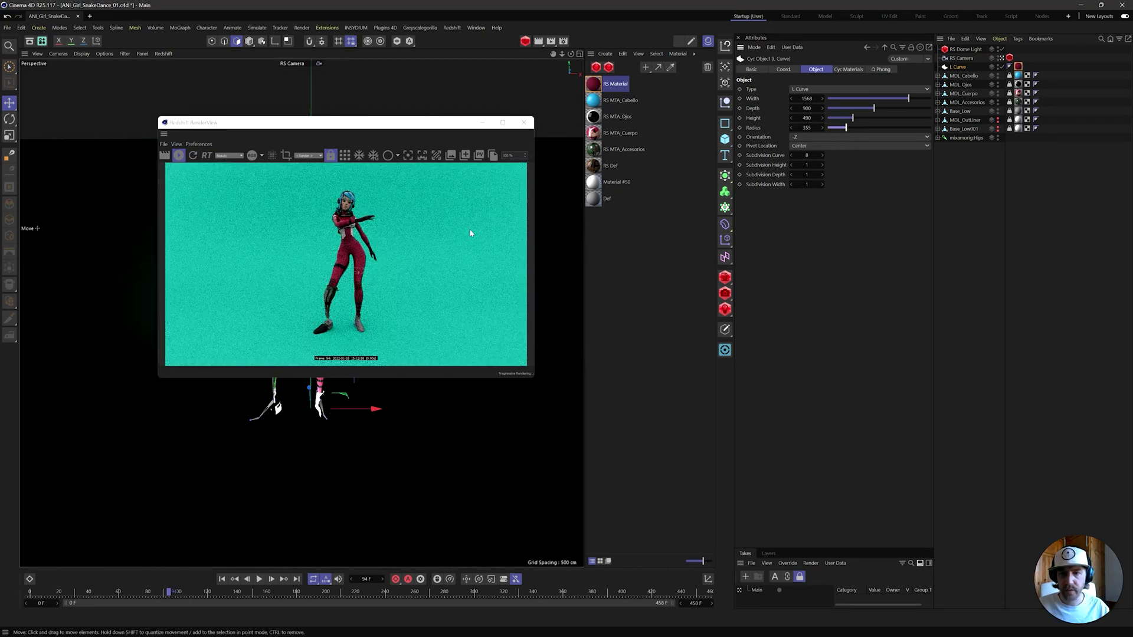
{"action": "left_click", "coordinate": [963, 49]}
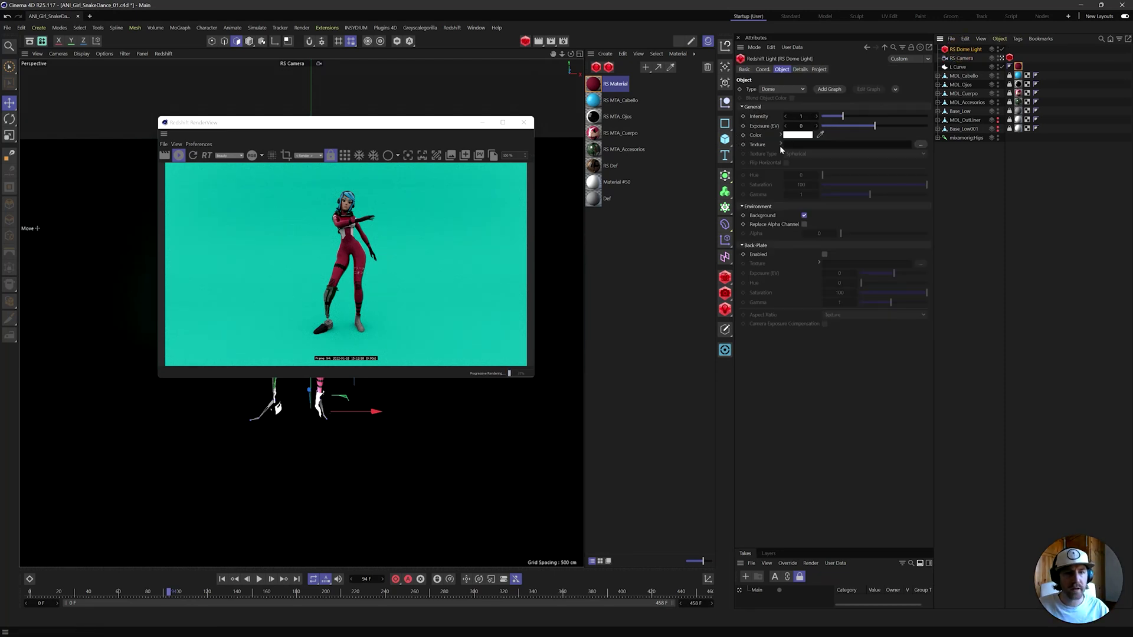
{"action": "left_click", "coordinate": [829, 142]}
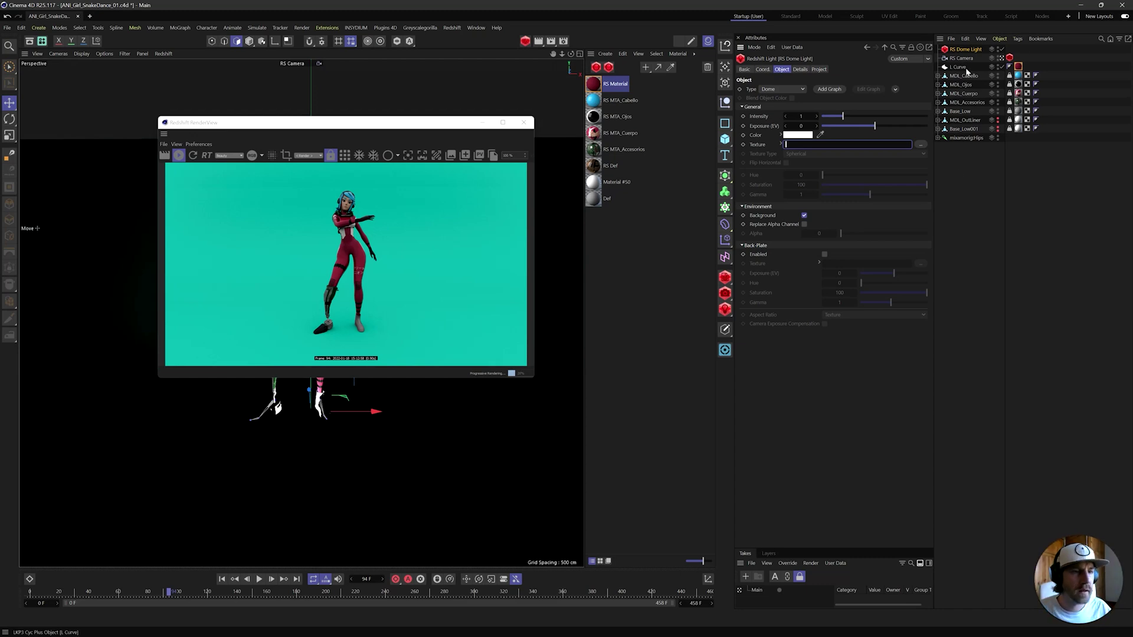
Add an HDRI Link Plus tag to the RS Dome Light and open its HDRI library
{"action": "left_click", "coordinate": [1017, 38]}
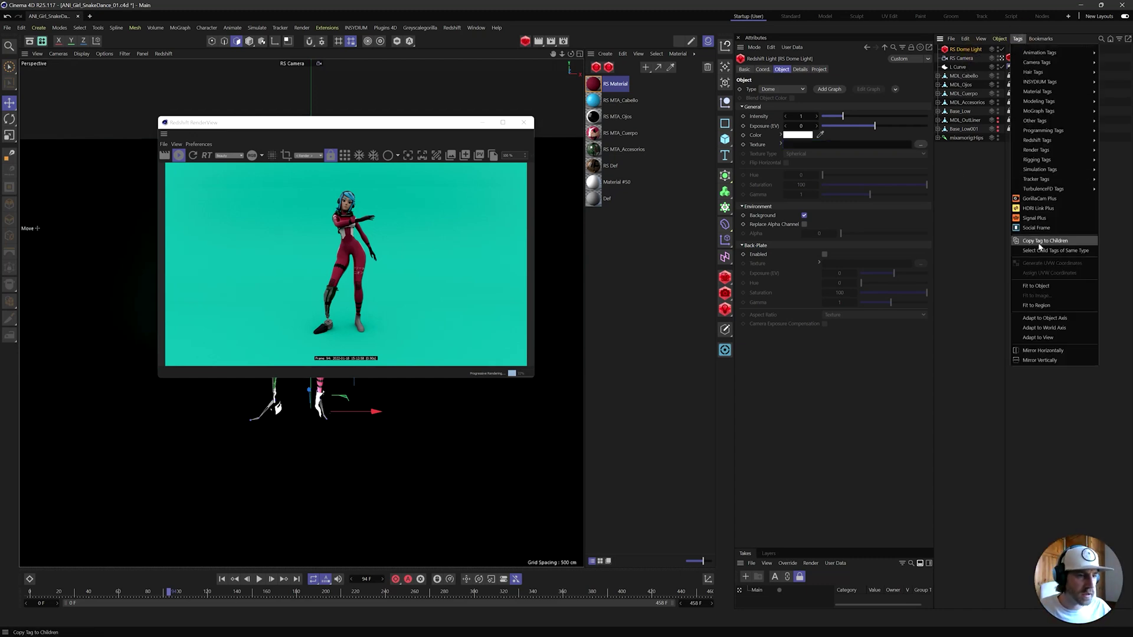
{"action": "left_click", "coordinate": [1045, 209]}
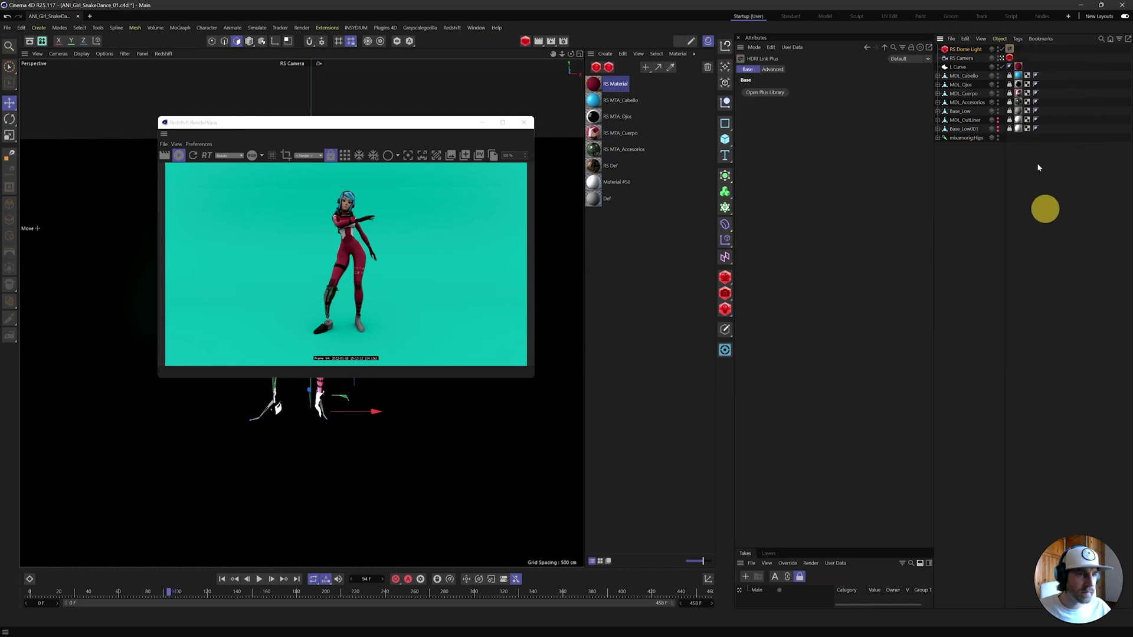
{"action": "left_click", "coordinate": [1009, 48]}
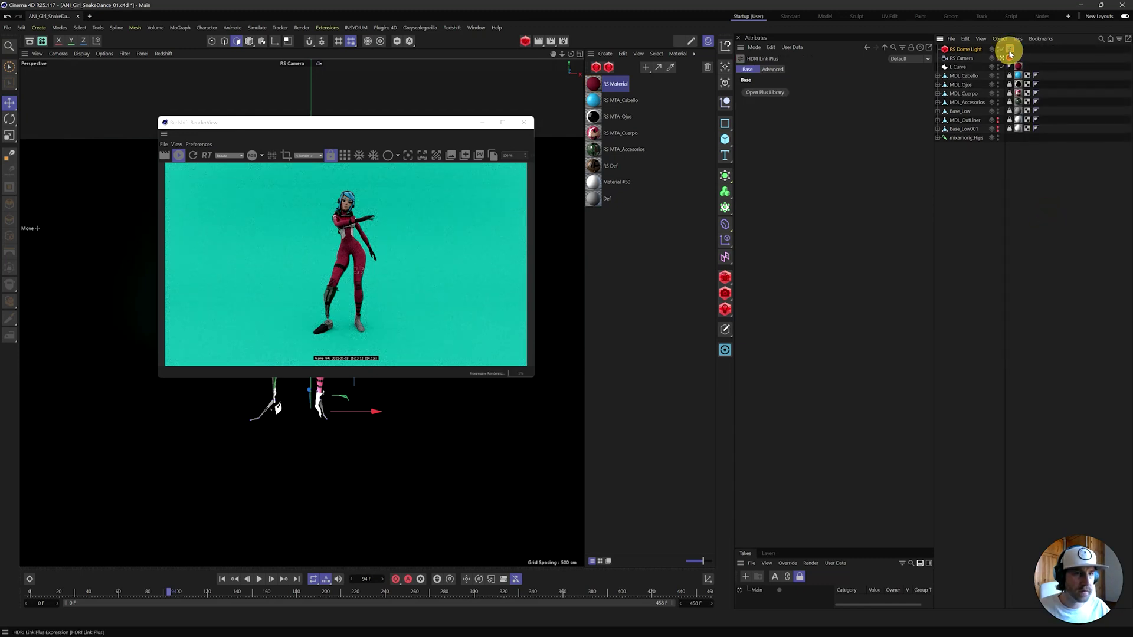
{"action": "left_click", "coordinate": [775, 93]}
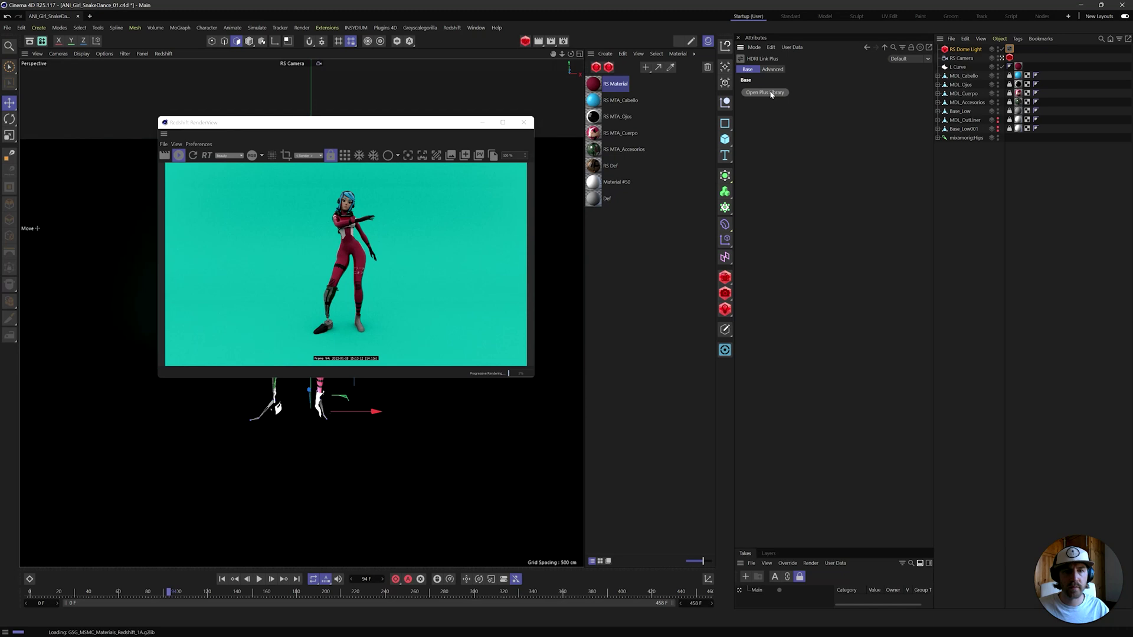
Link the HDRI Link Plus tag as the dome Texture using GSG PRO STUDIOS METAL 001
{"action": "left_click", "coordinate": [522, 123]}
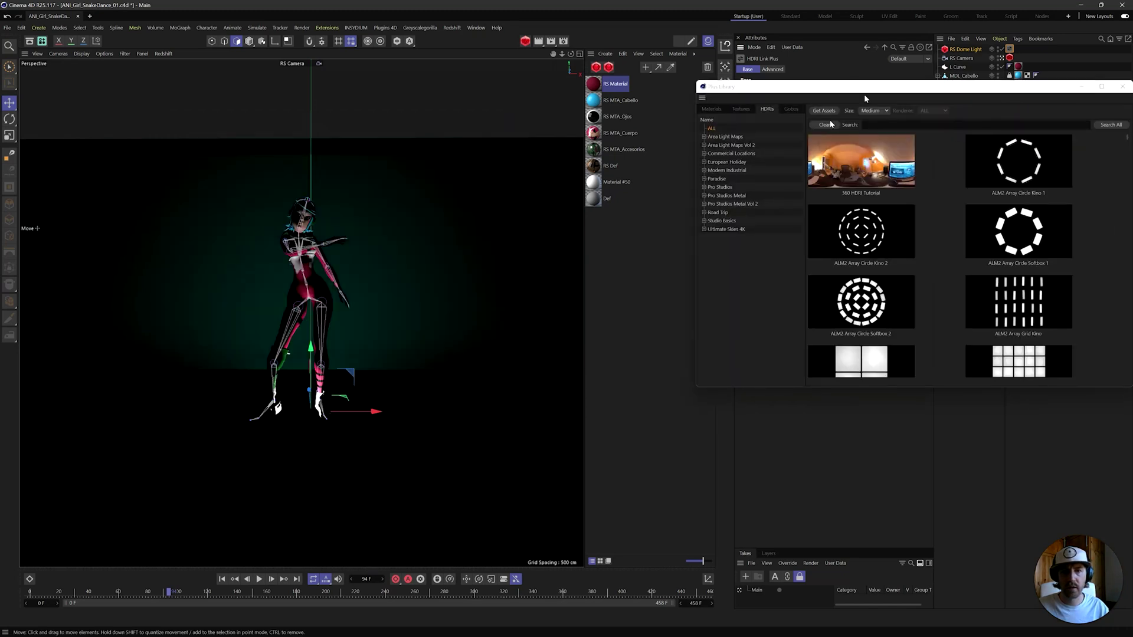
{"action": "left_click_drag", "start_coordinate": [842, 94], "coordinate": [266, 98]}
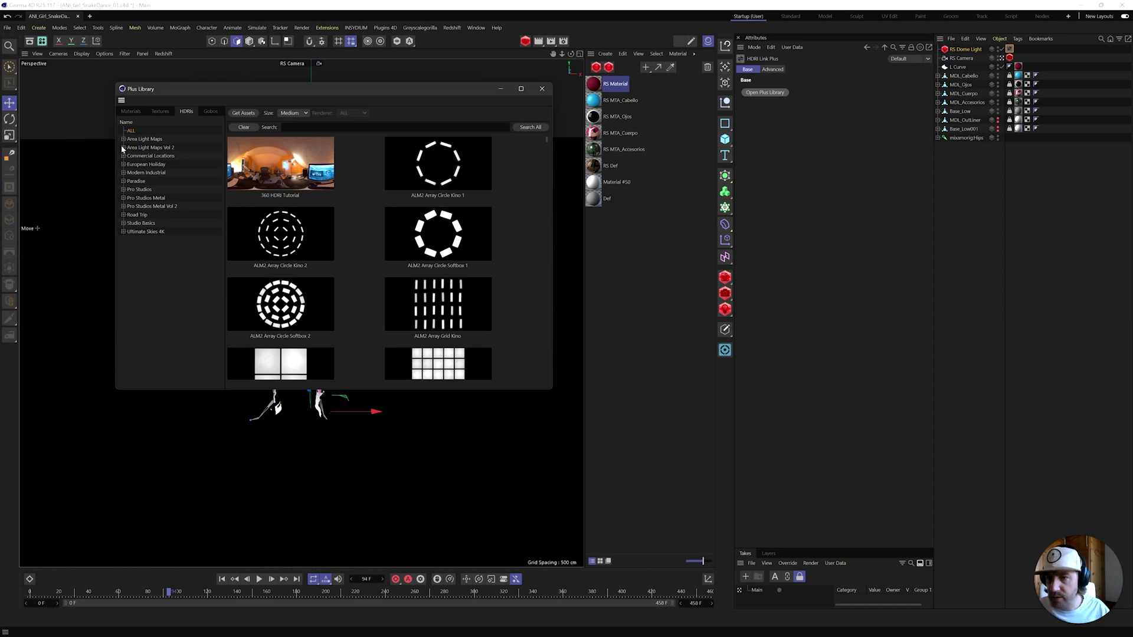
{"action": "left_click", "coordinate": [123, 198]}
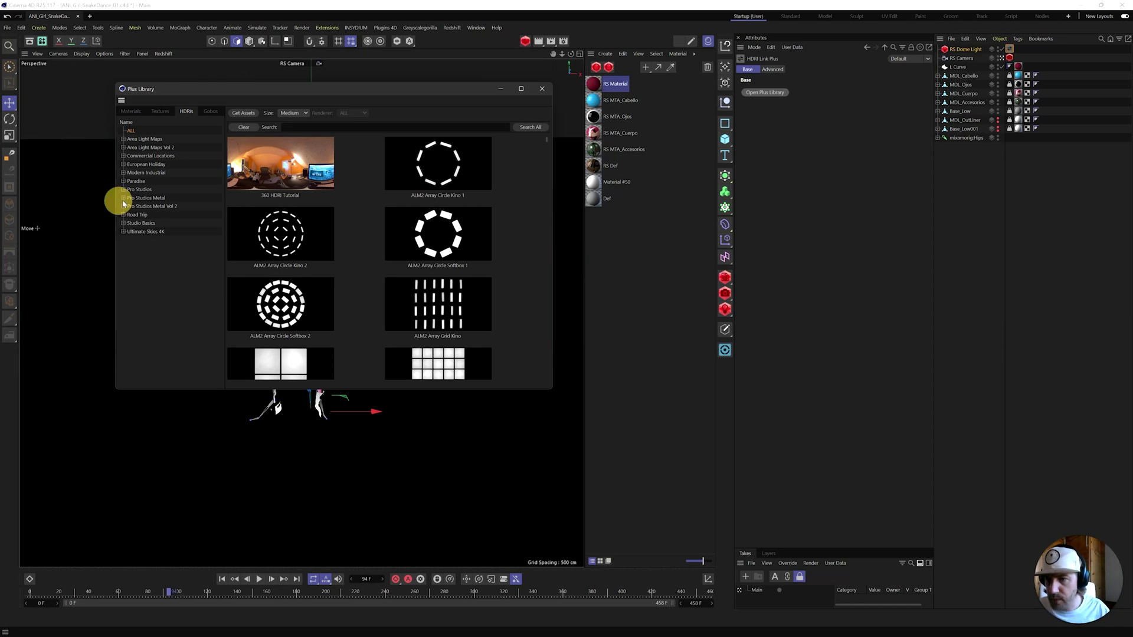
{"action": "left_click", "coordinate": [151, 198]}
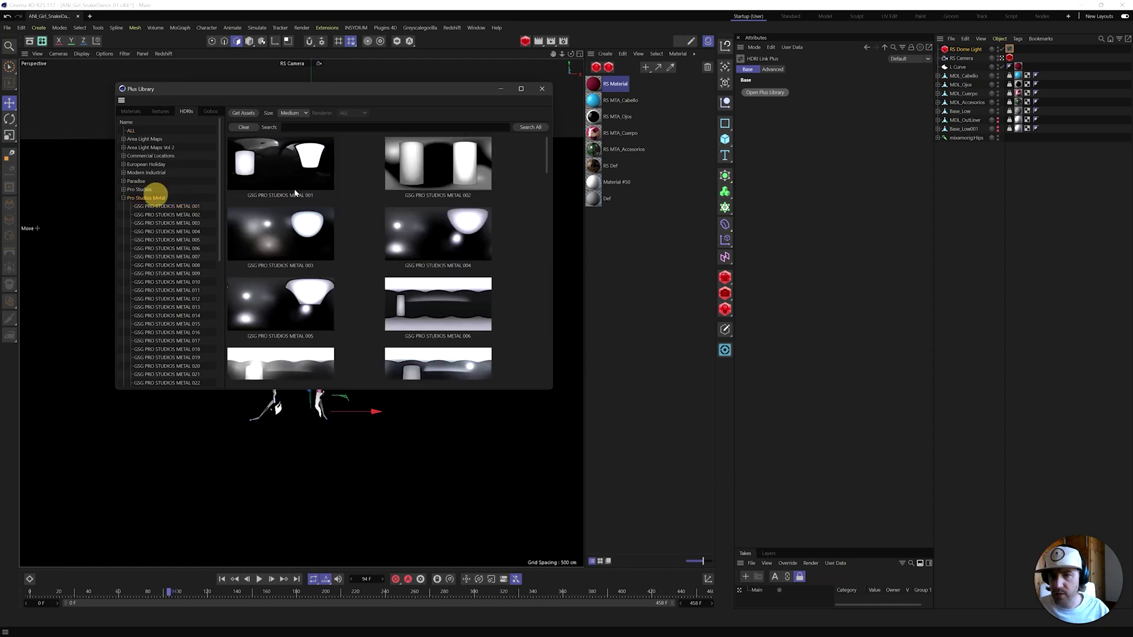
{"action": "left_click", "coordinate": [967, 49]}
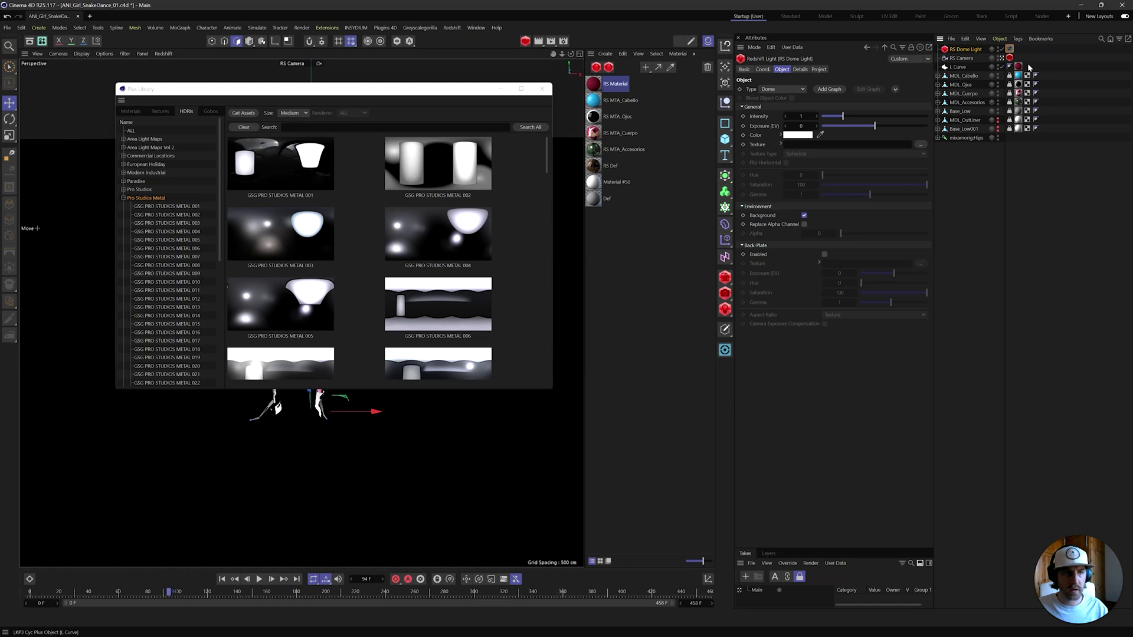
{"action": "left_click", "coordinate": [1009, 49]}
{"action": "left_click", "coordinate": [773, 70]}
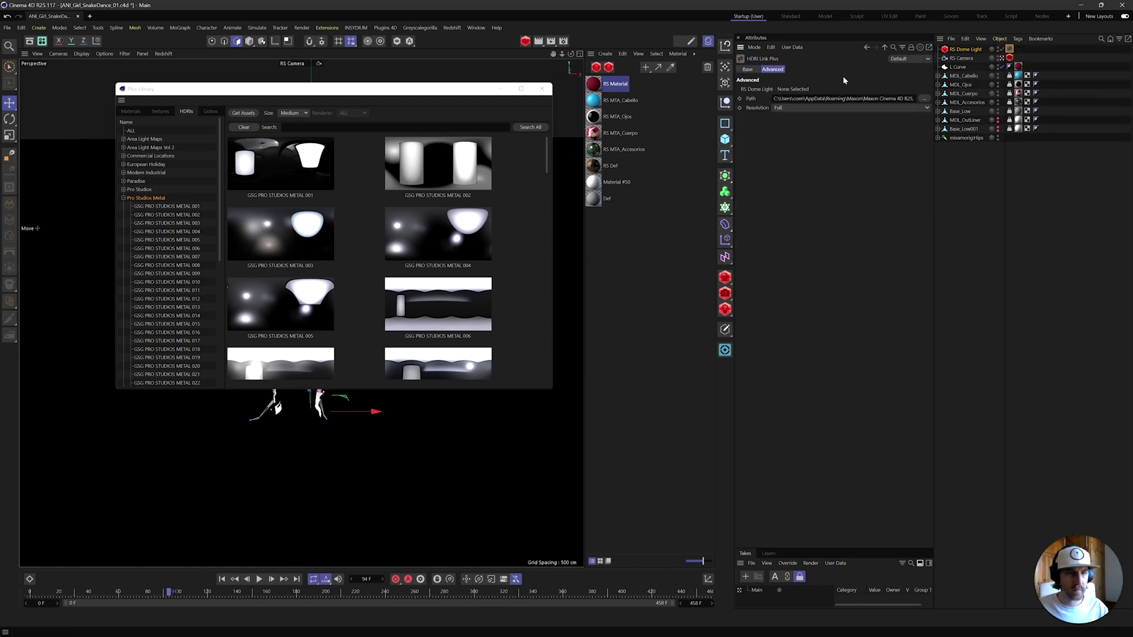
{"action": "left_click", "coordinate": [962, 49]}
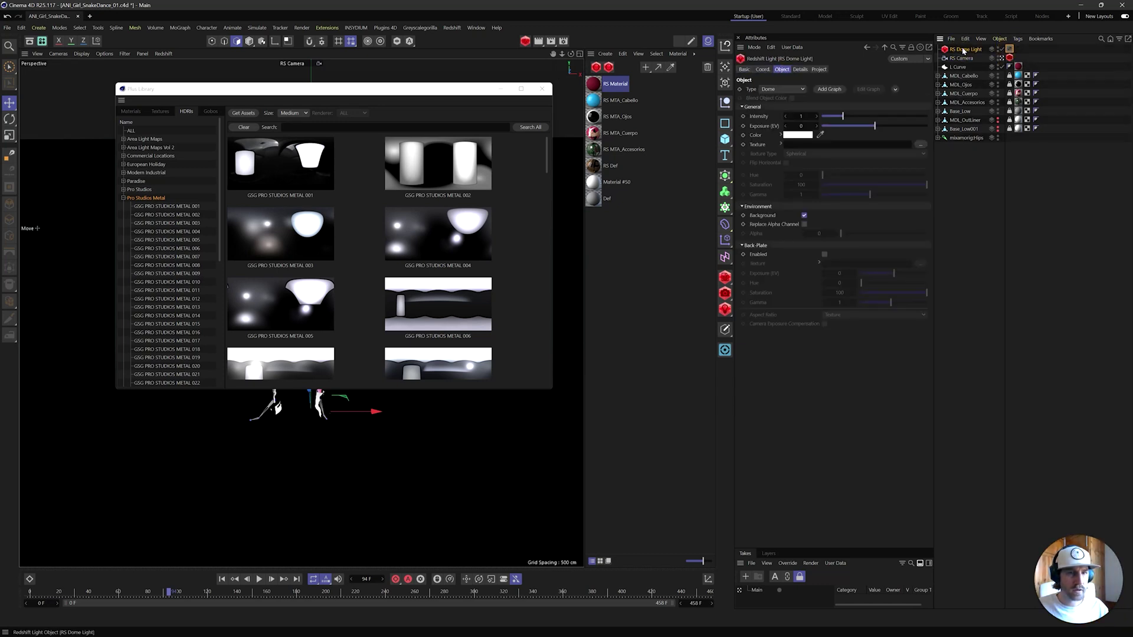
{"action": "left_click_drag", "start_coordinate": [1006, 50], "coordinate": [759, 145]}
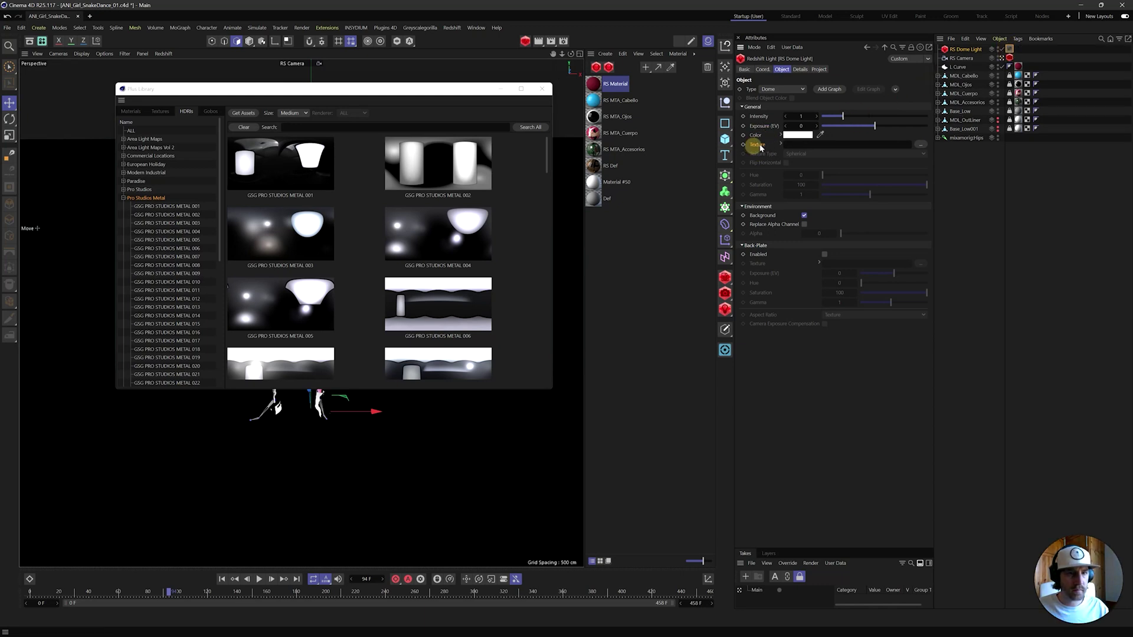
{"action": "left_click_drag", "start_coordinate": [1010, 49], "coordinate": [844, 145]}
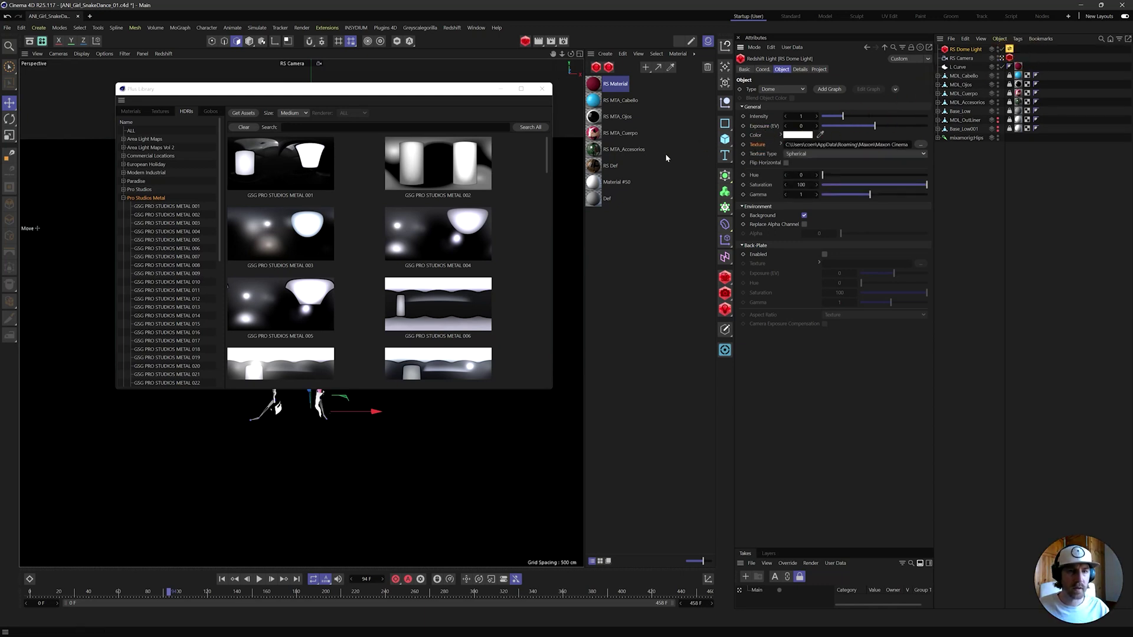
{"action": "left_click", "coordinate": [477, 104]}
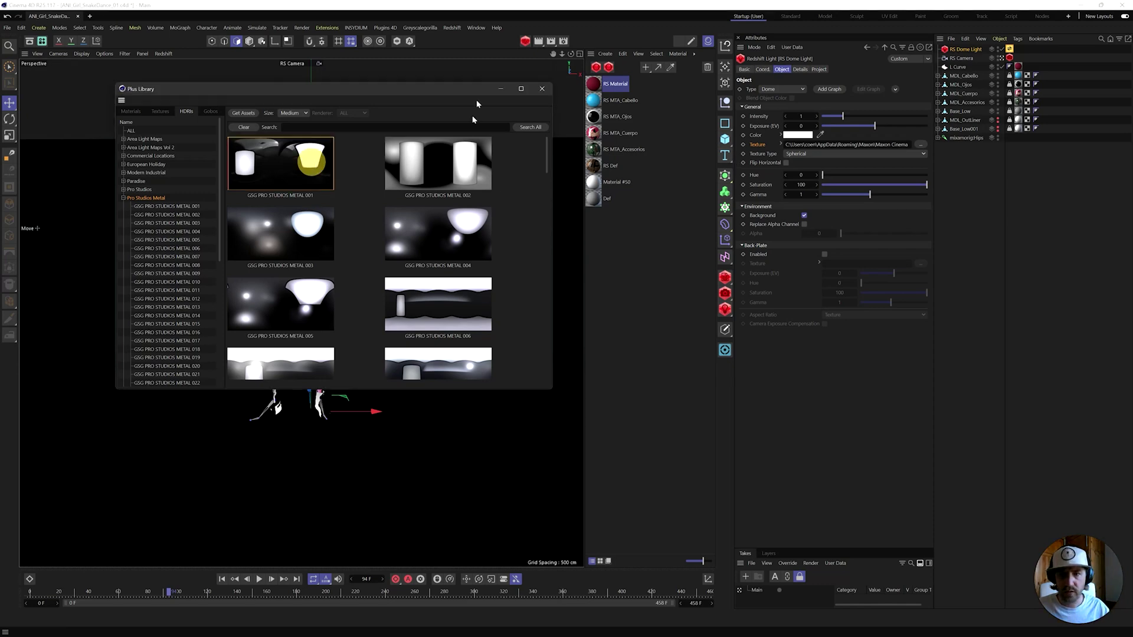
Preview Pro Studios Metal HDRIs 002, 004, 006, 010 and 008 in the live Redshift render
{"action": "left_click", "coordinate": [525, 41]}
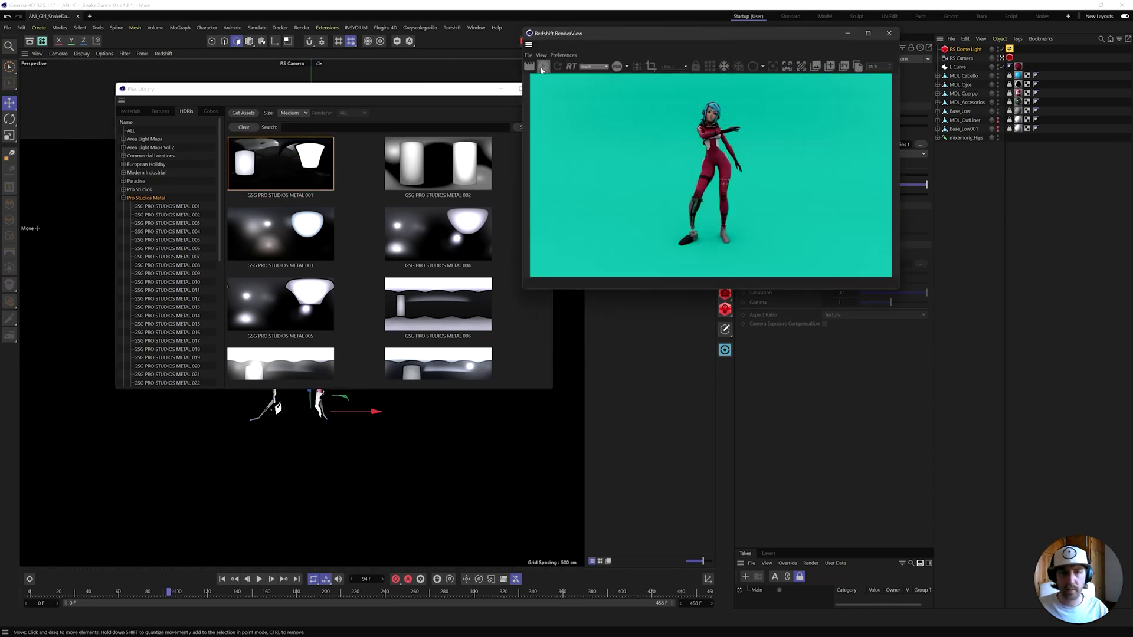
{"action": "left_click", "coordinate": [542, 66]}
{"action": "left_click_drag", "start_coordinate": [652, 33], "coordinate": [733, 246]}
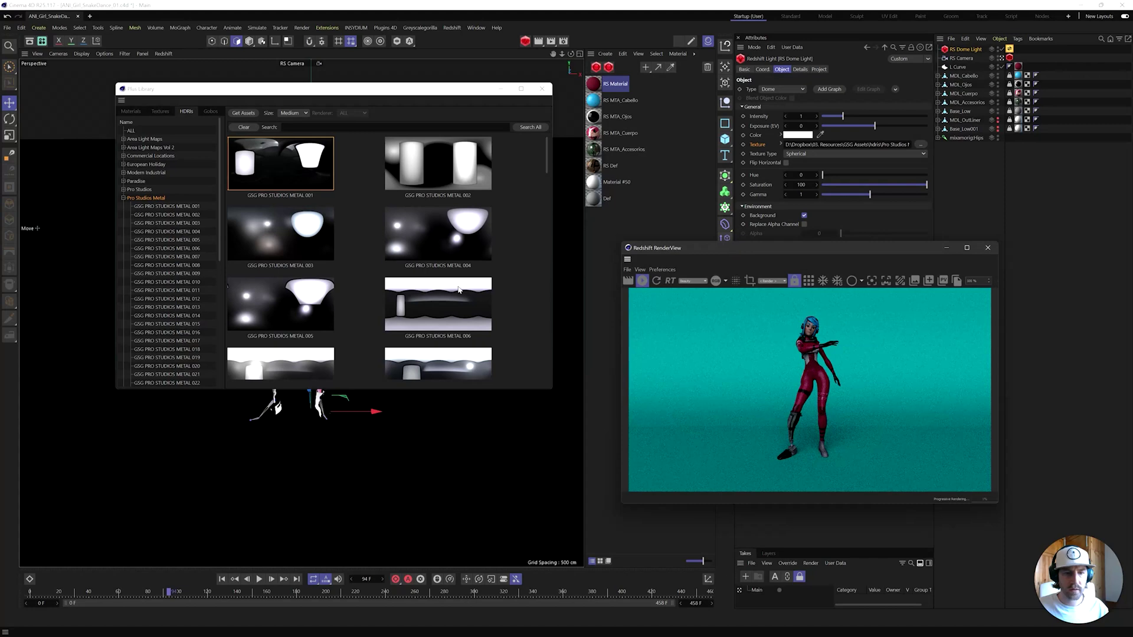
{"action": "left_click", "coordinate": [433, 164]}
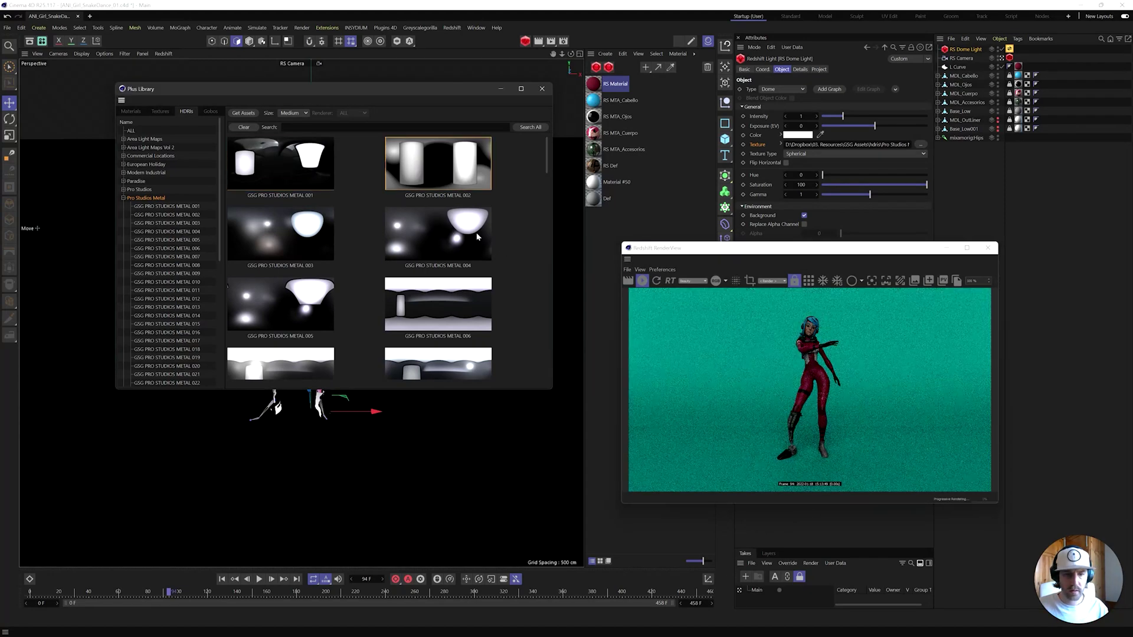
{"action": "left_click", "coordinate": [448, 240]}
{"action": "scroll", "coordinate": [422, 288], "scroll_direction": "down", "scroll_amount": 1}
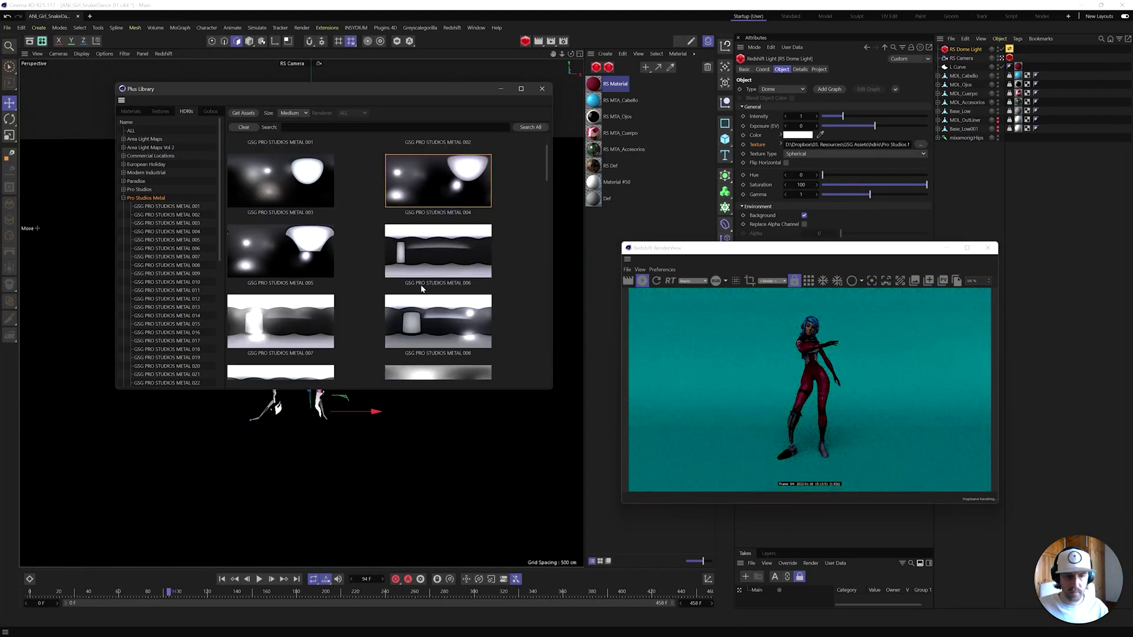
{"action": "left_click", "coordinate": [443, 262]}
{"action": "scroll", "coordinate": [407, 283], "scroll_direction": "down", "scroll_amount": 2}
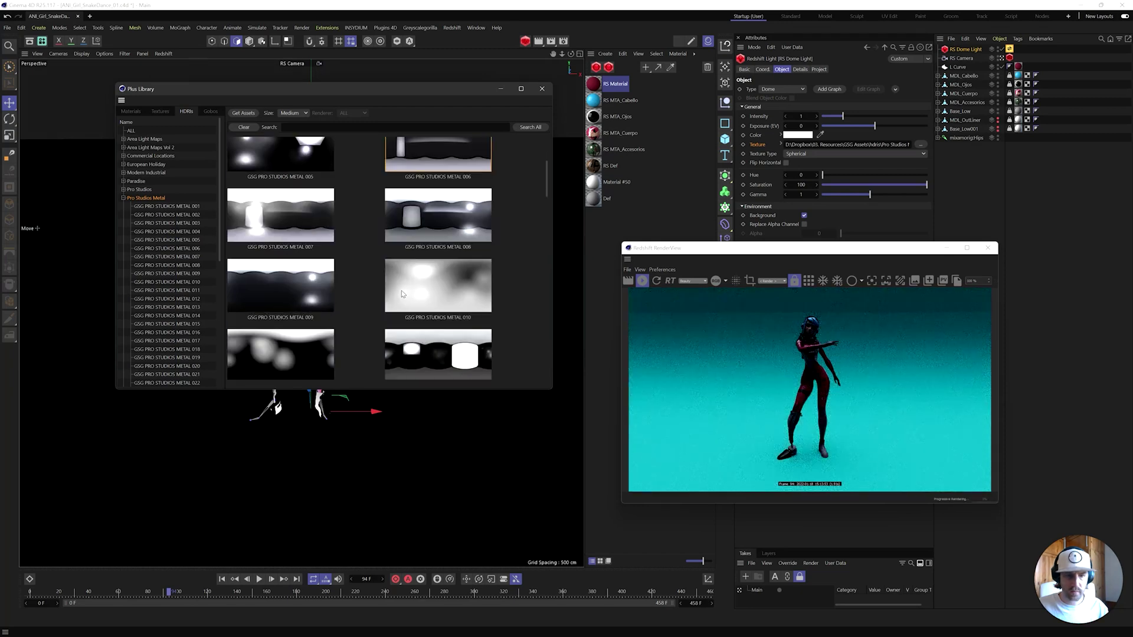
{"action": "left_click", "coordinate": [422, 299]}
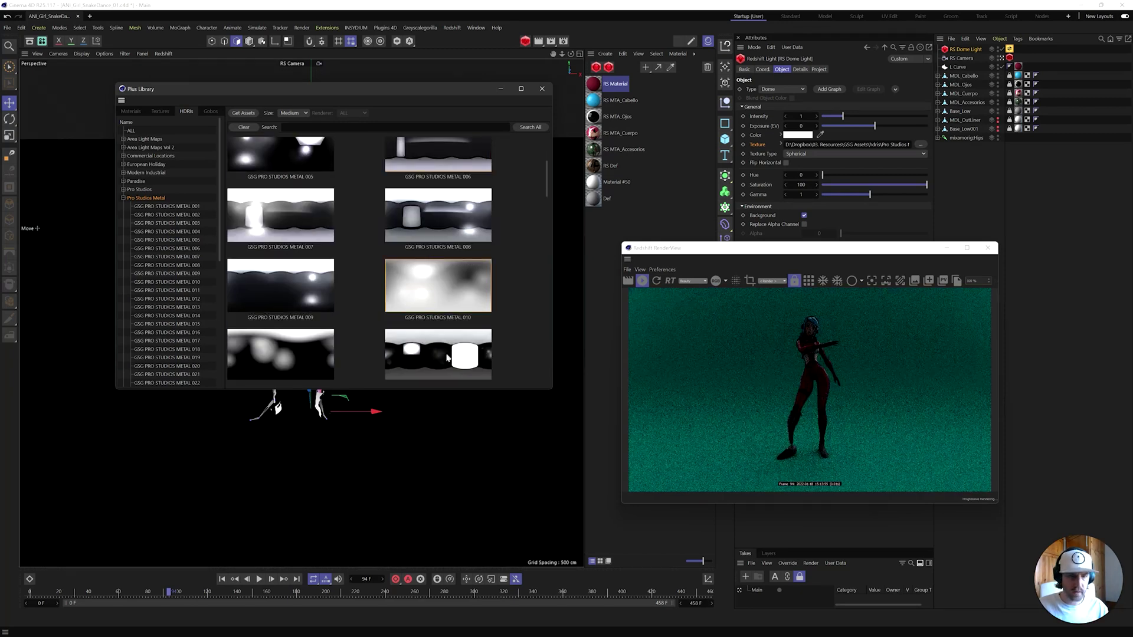
{"action": "left_click", "coordinate": [443, 357]}
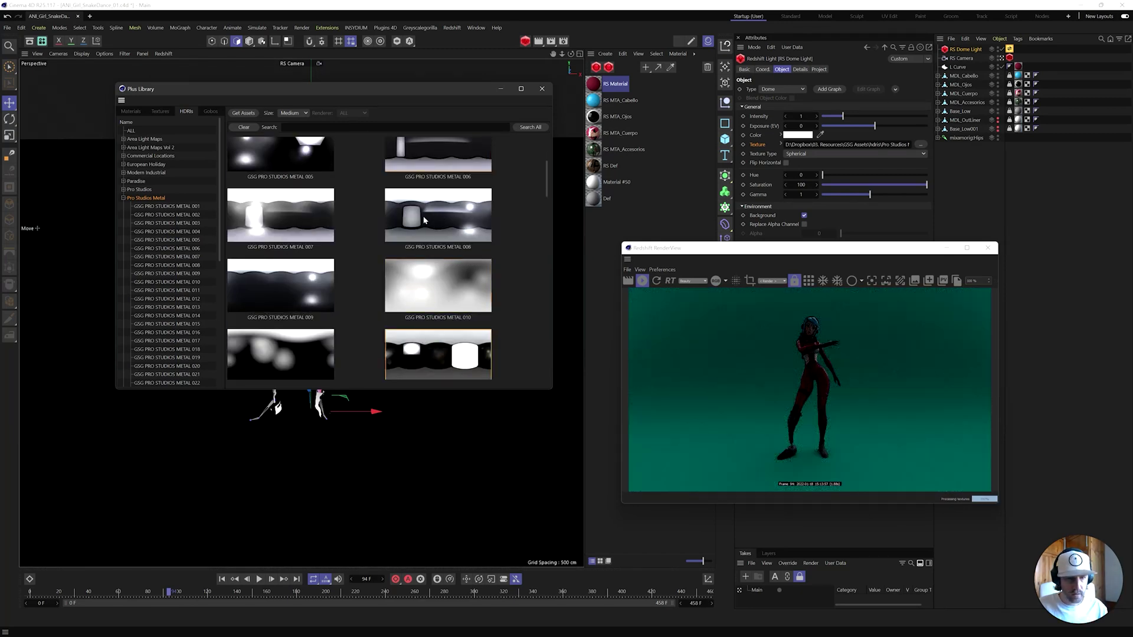
{"action": "left_click", "coordinate": [440, 210]}
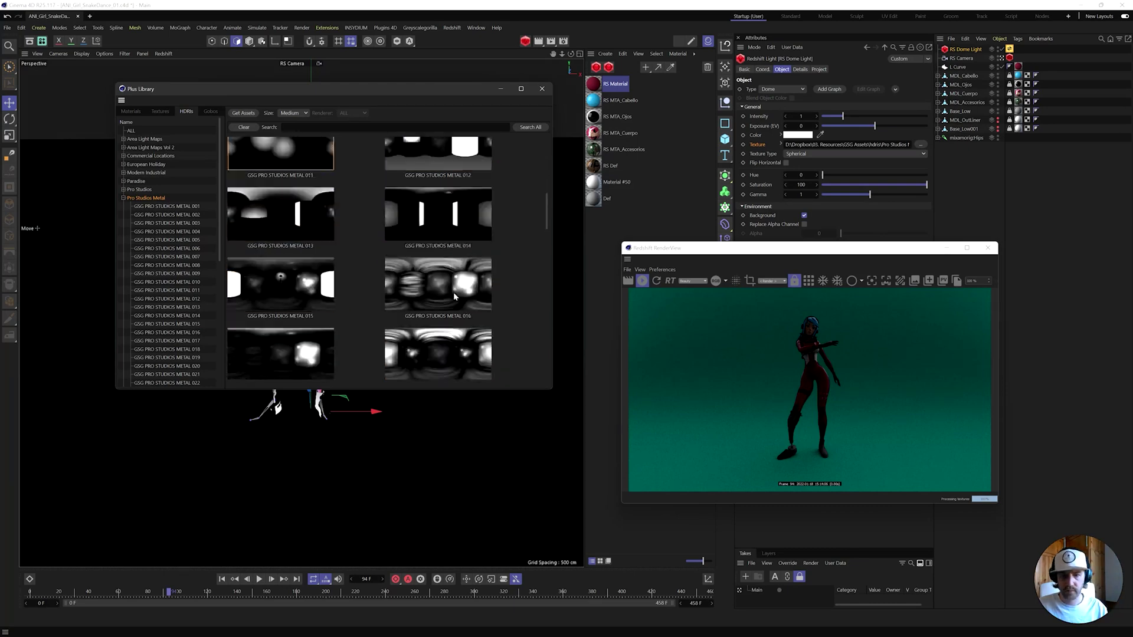
Rotate the dome light to shift the HDRI lighting on the scene
{"action": "left_click", "coordinate": [762, 69]}
{"action": "left_click", "coordinate": [854, 89]}
{"action": "left_click", "coordinate": [147, 197]}
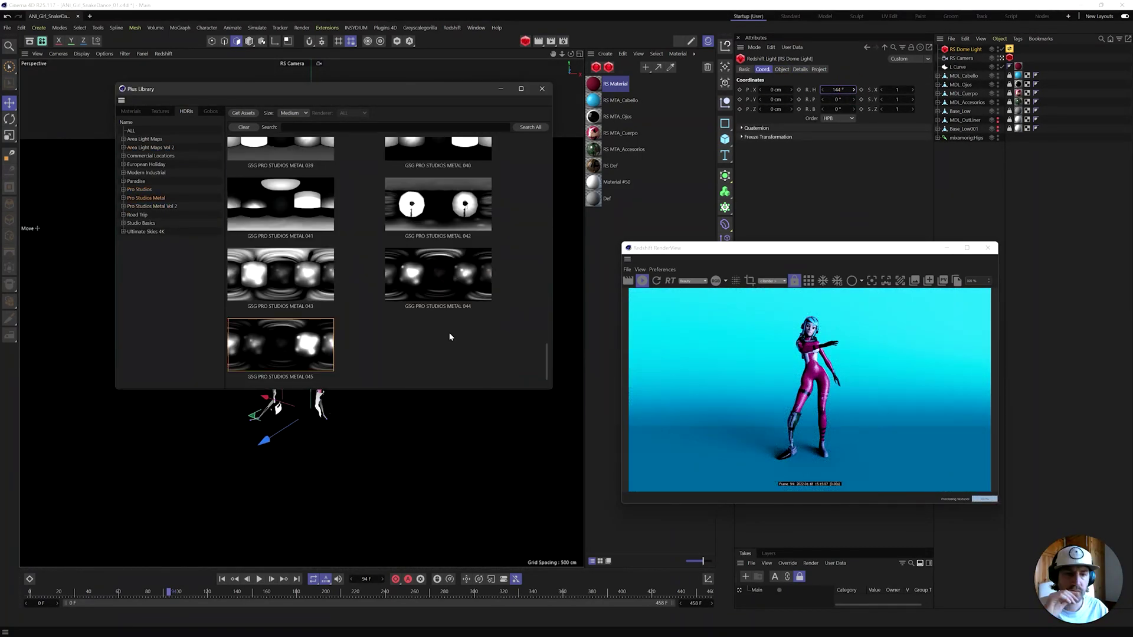
{"action": "key", "text": "r"}
{"action": "scroll", "coordinate": [360, 266], "scroll_direction": "down", "scroll_amount": 3}
{"action": "left_click_drag", "start_coordinate": [330, 420], "coordinate": [309, 427]}
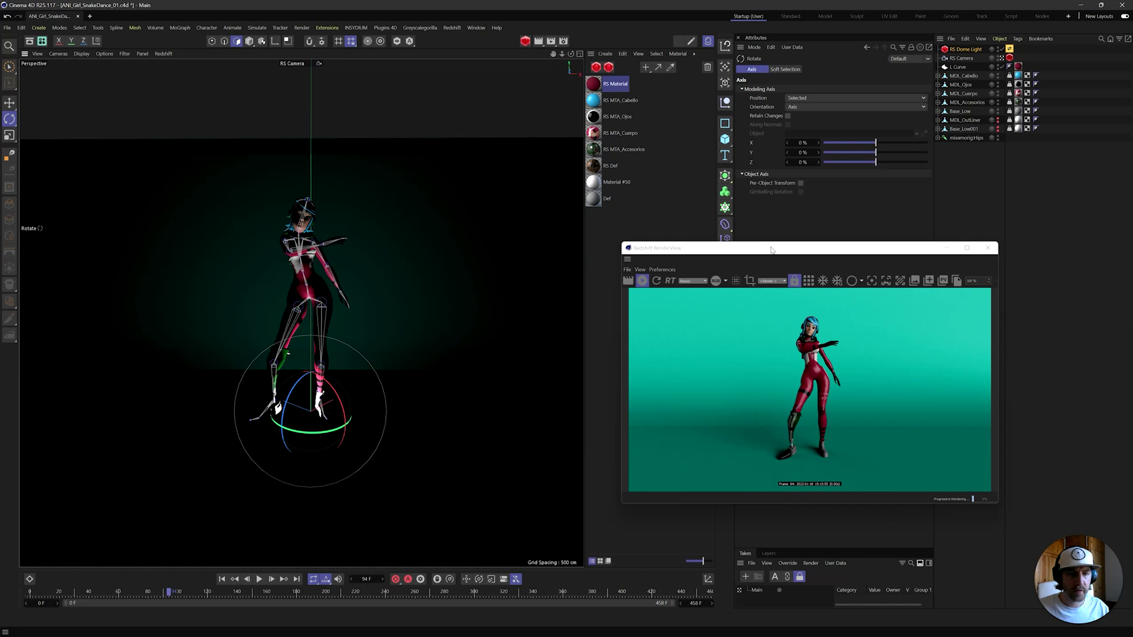
{"action": "left_click_drag", "start_coordinate": [771, 250], "coordinate": [404, 115]}
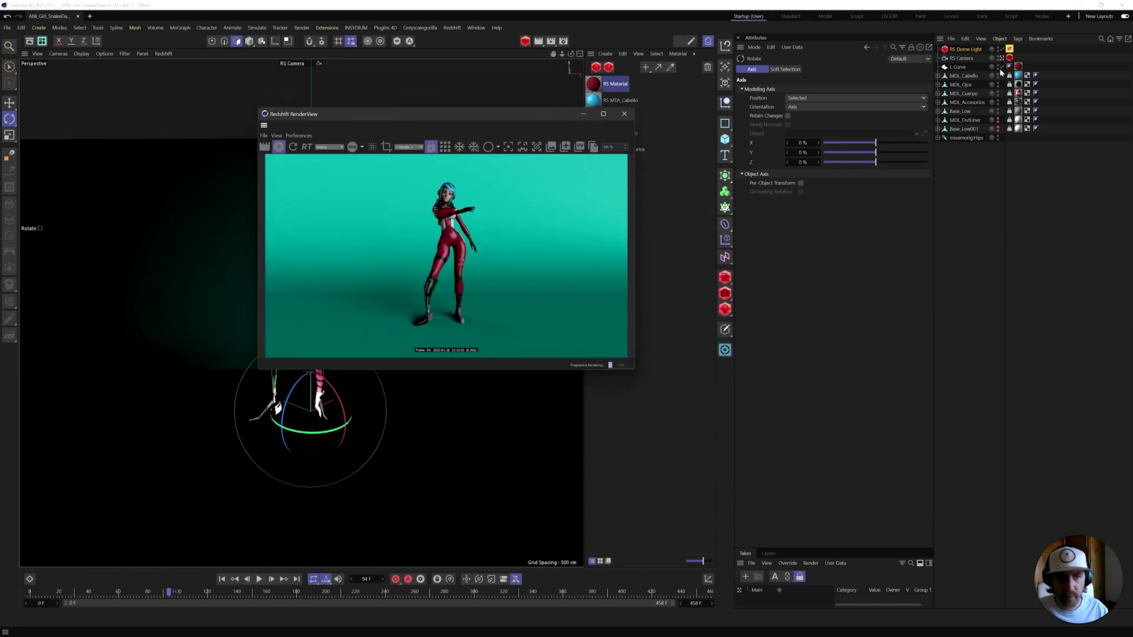
Check the L Curve backdrop's size parameters, then deselect it
{"action": "left_click", "coordinate": [965, 67]}
{"action": "left_click", "coordinate": [816, 70]}
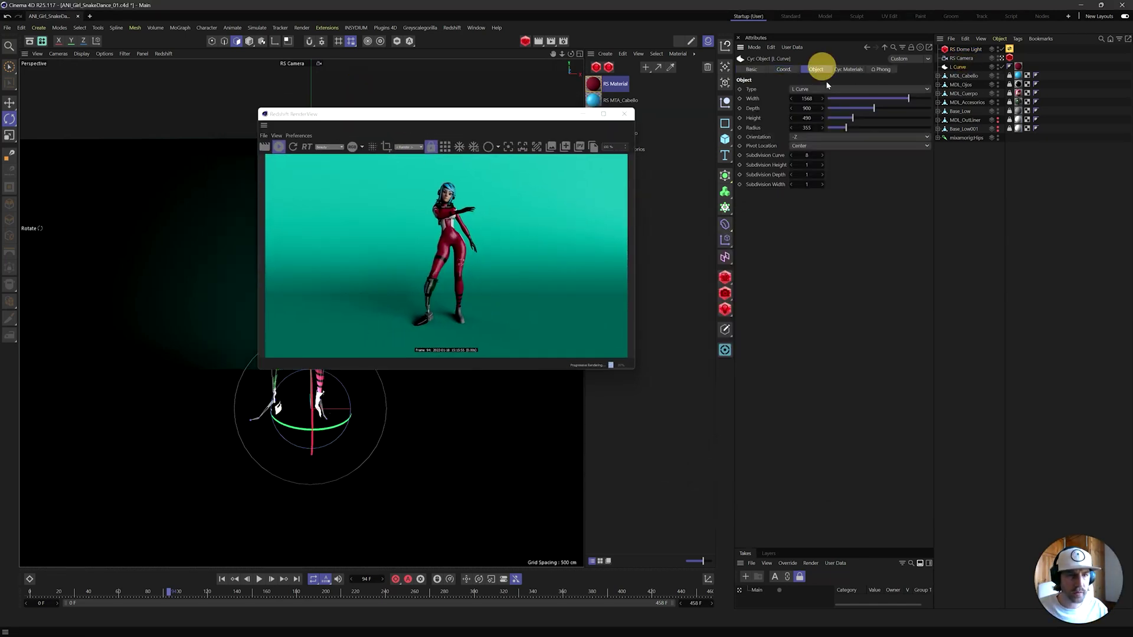
{"action": "left_click", "coordinate": [465, 106]}
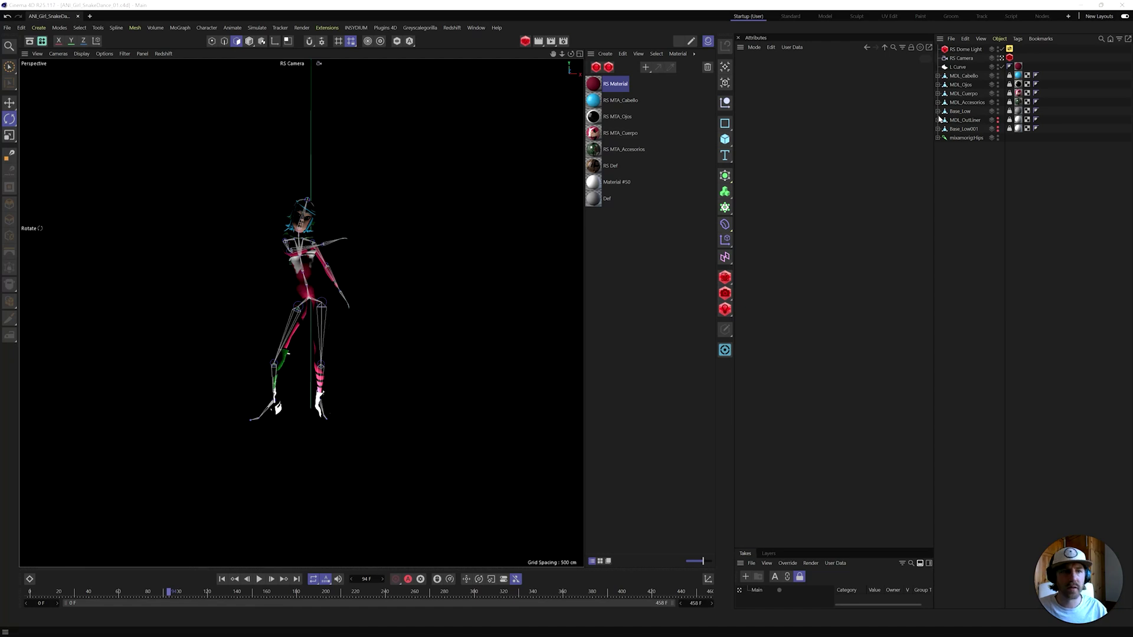
Set the render output size to a square 1024 × 1024
{"action": "left_click", "coordinate": [1000, 50]}
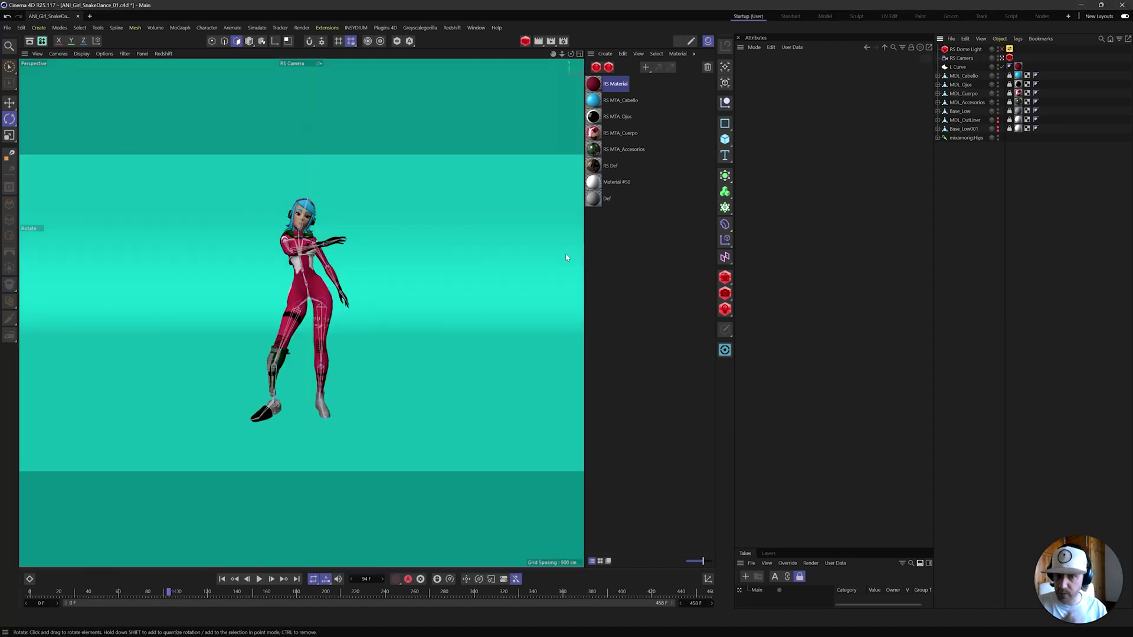
{"action": "left_click", "coordinate": [564, 41]}
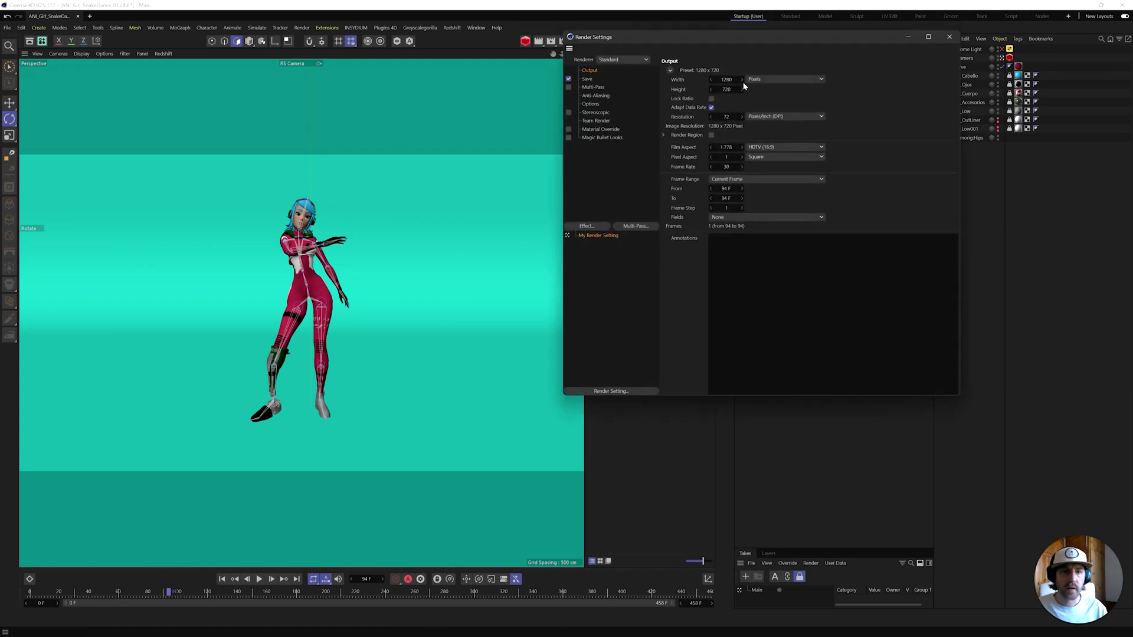
{"action": "type", "text": "1024"}
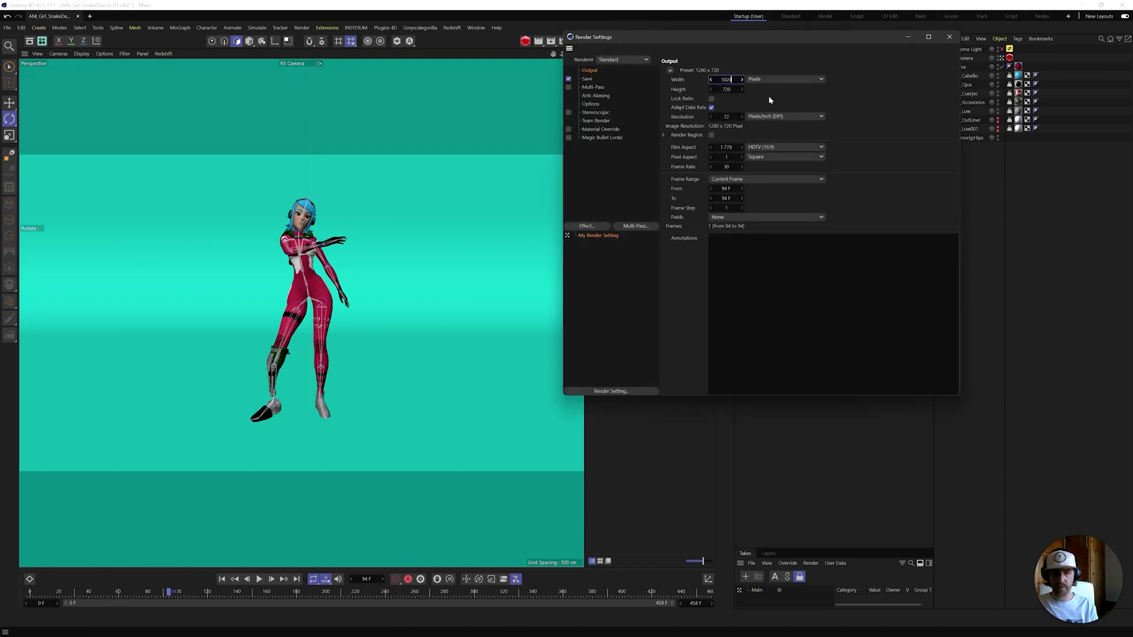
{"action": "key", "text": "Tab"}
{"action": "type", "text": "1024"}
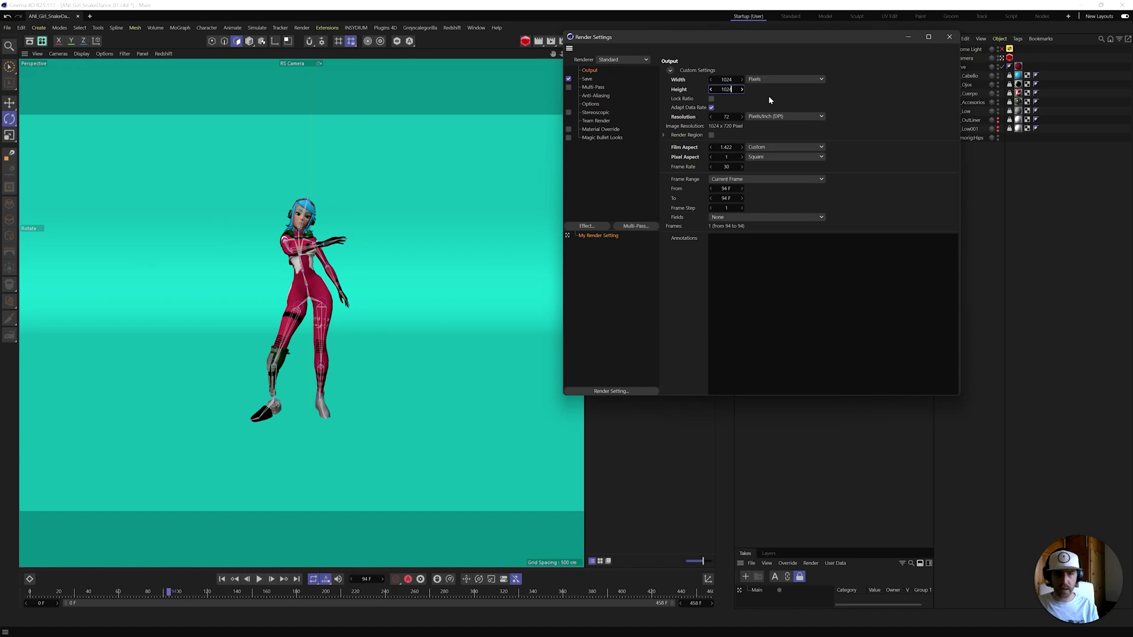
{"action": "key", "text": "Return"}
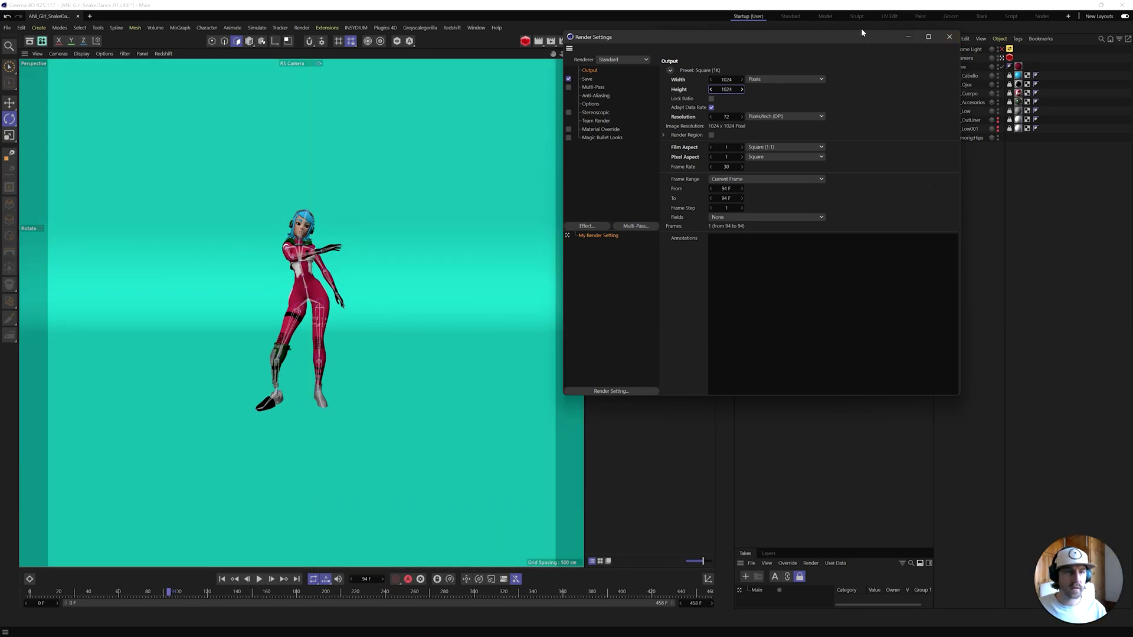
Dolly the RS Camera in closer and scrub the timeline back
{"action": "left_click_drag", "start_coordinate": [861, 32], "coordinate": [962, 151]}
{"action": "left_click", "coordinate": [962, 58]}
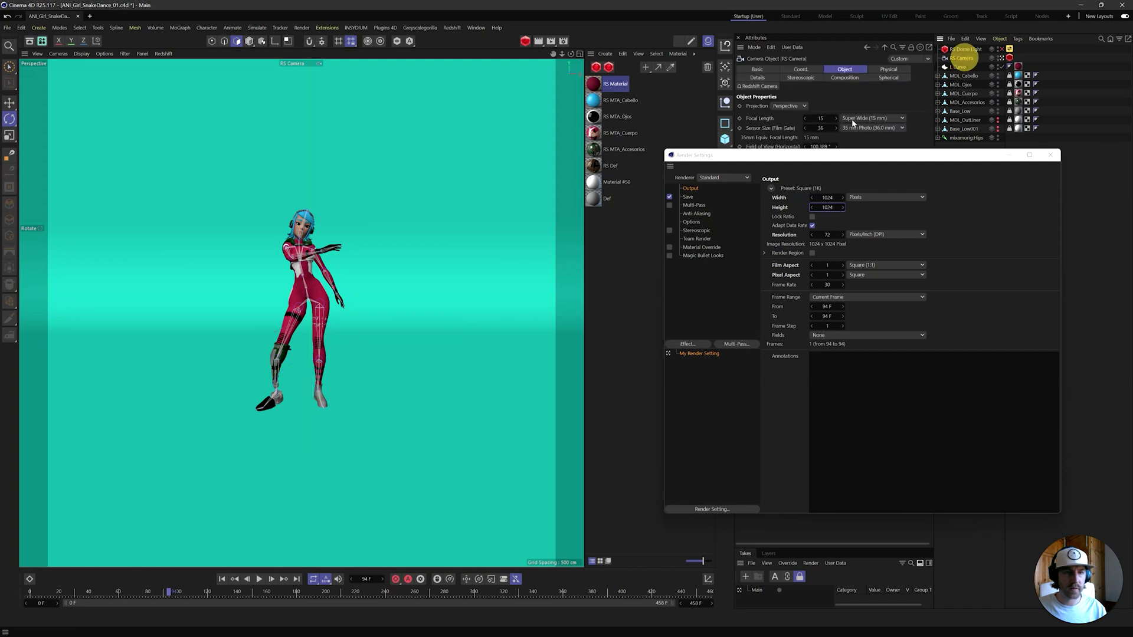
{"action": "scroll", "coordinate": [305, 300], "scroll_direction": "up", "scroll_amount": 5}
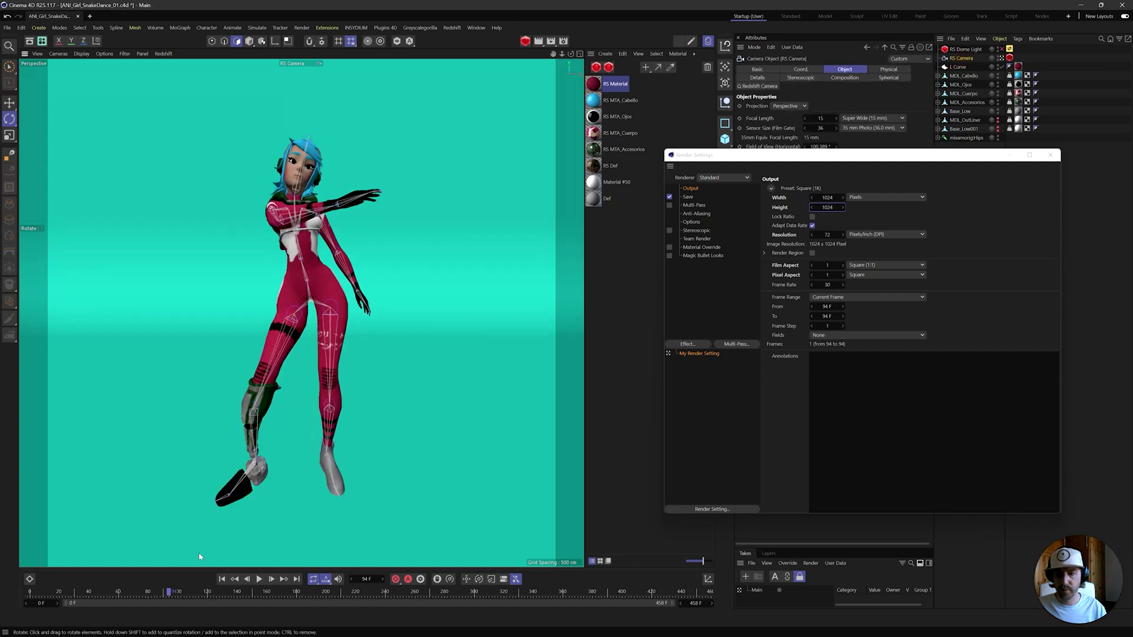
{"action": "left_click_drag", "start_coordinate": [156, 591], "coordinate": [2, 569]}
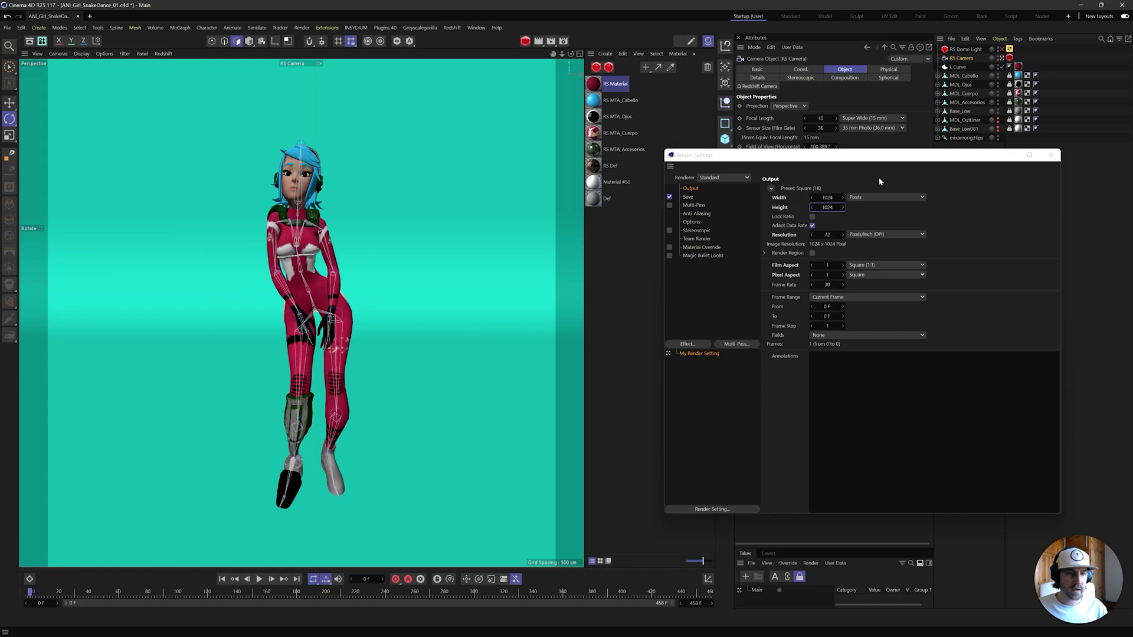
Set the frame range to All Frames and the renderer to Redshift
{"action": "left_click", "coordinate": [971, 223]}
{"action": "left_click", "coordinate": [846, 297]}
{"action": "left_click", "coordinate": [832, 325]}
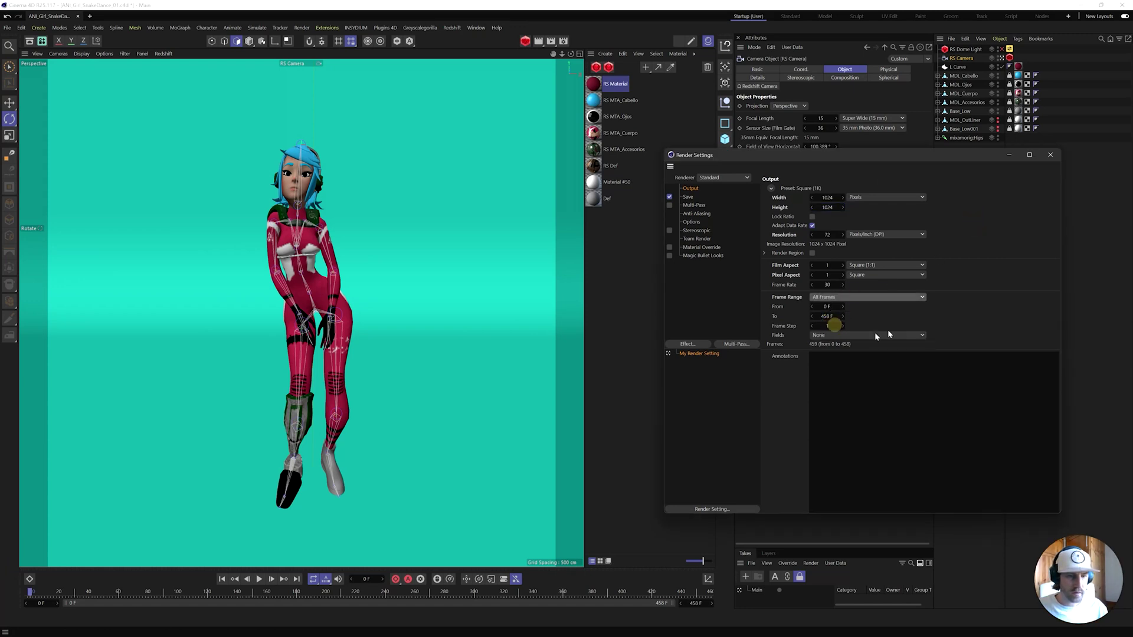
{"action": "left_click", "coordinate": [721, 178]}
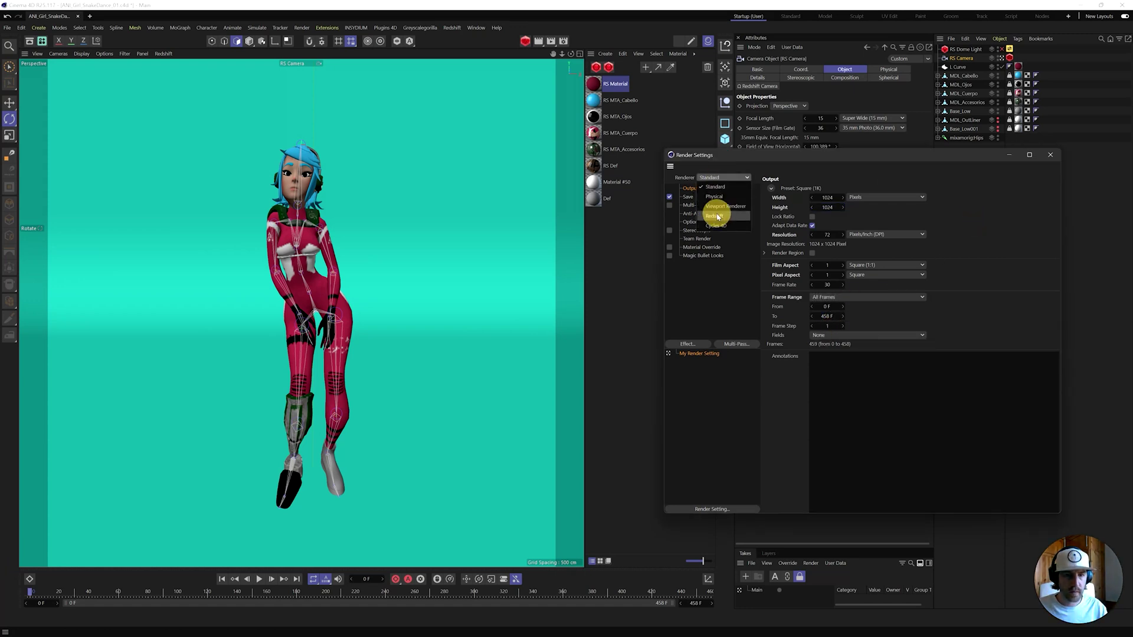
{"action": "left_click", "coordinate": [718, 217]}
Save rendered images as PNG and begin entering the Renders output file path
{"action": "left_click", "coordinate": [686, 210]}
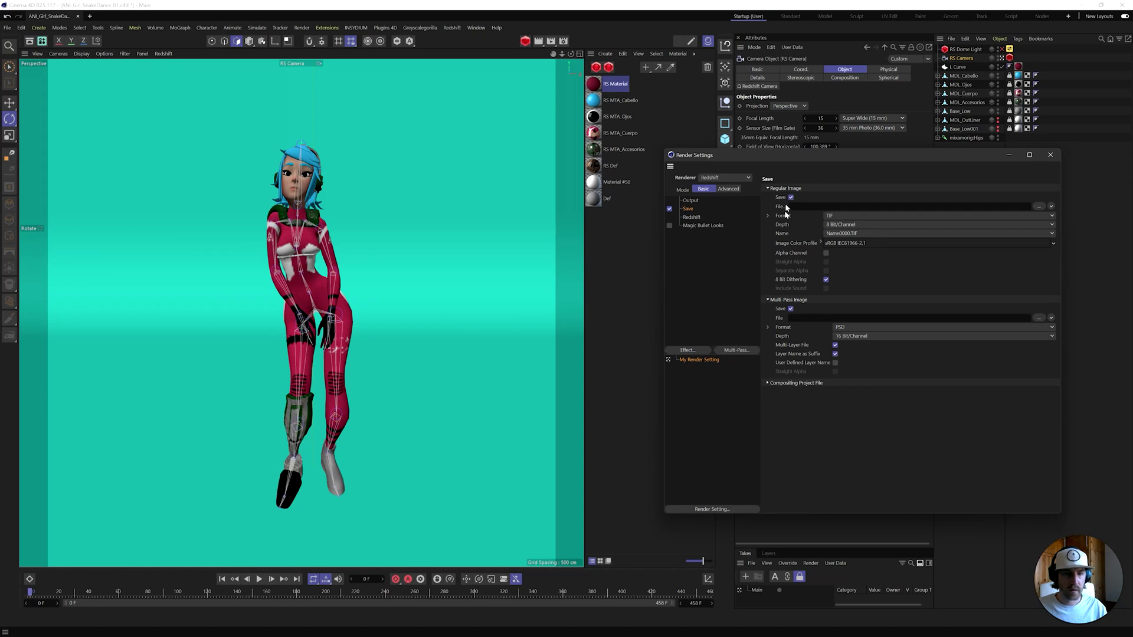
{"action": "left_click", "coordinate": [791, 308]}
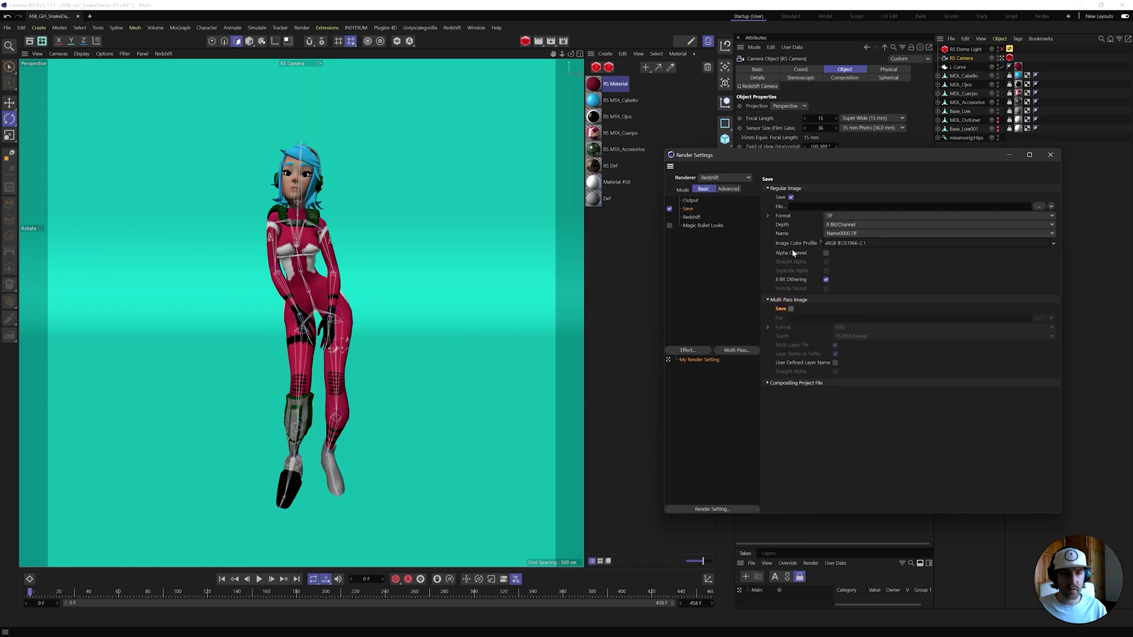
{"action": "left_click", "coordinate": [790, 309]}
{"action": "left_click", "coordinate": [855, 216]}
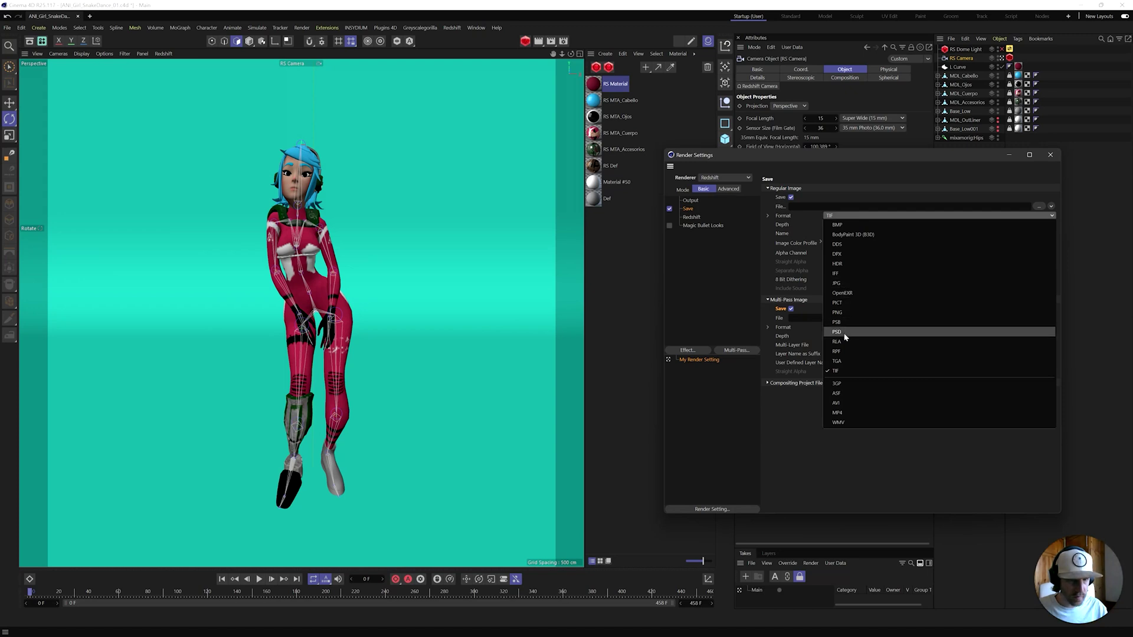
{"action": "left_click", "coordinate": [842, 313]}
{"action": "left_click_drag", "start_coordinate": [767, 155], "coordinate": [377, 104]}
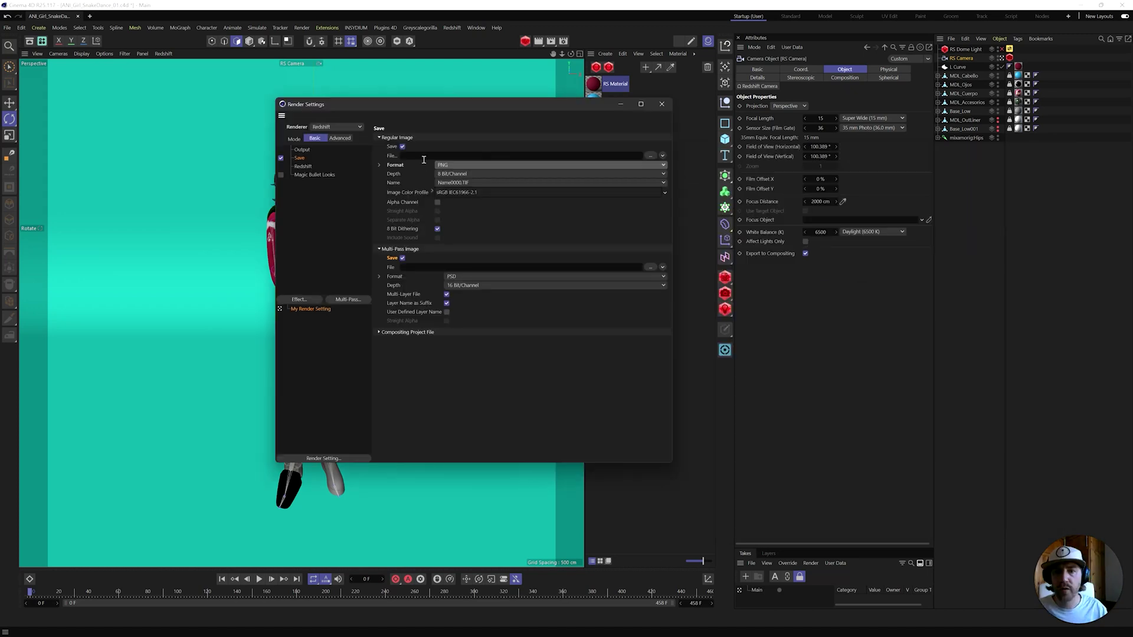
{"action": "left_click", "coordinate": [423, 156]}
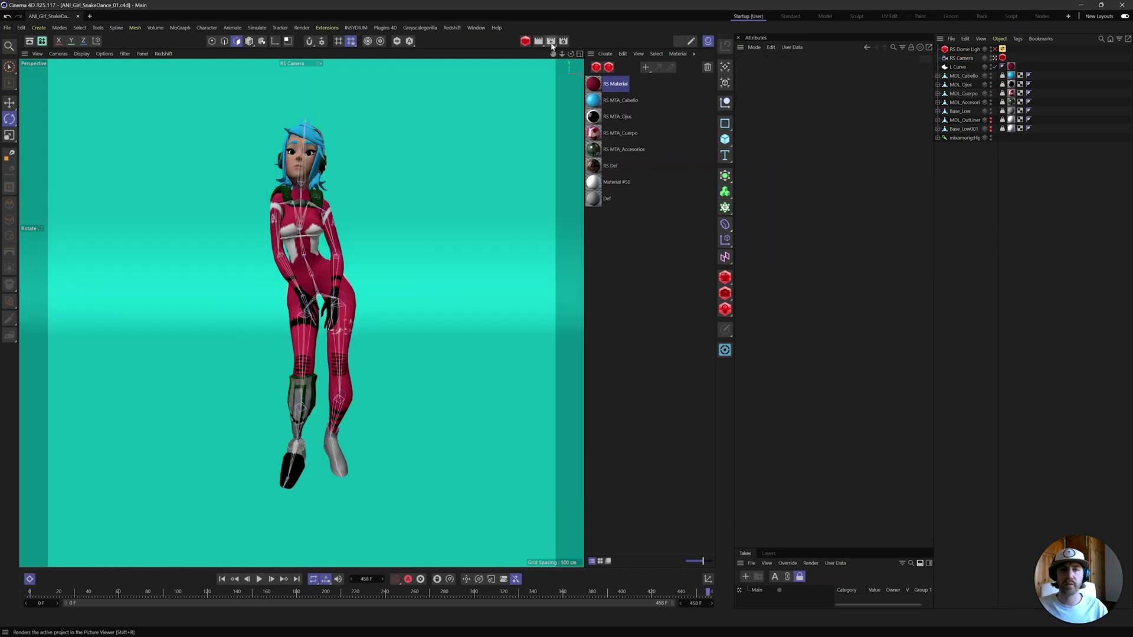
Render the 1024×1024 animation to the Picture Viewer, play it back, then reopen the RenderView
{"action": "left_click", "coordinate": [551, 41]}
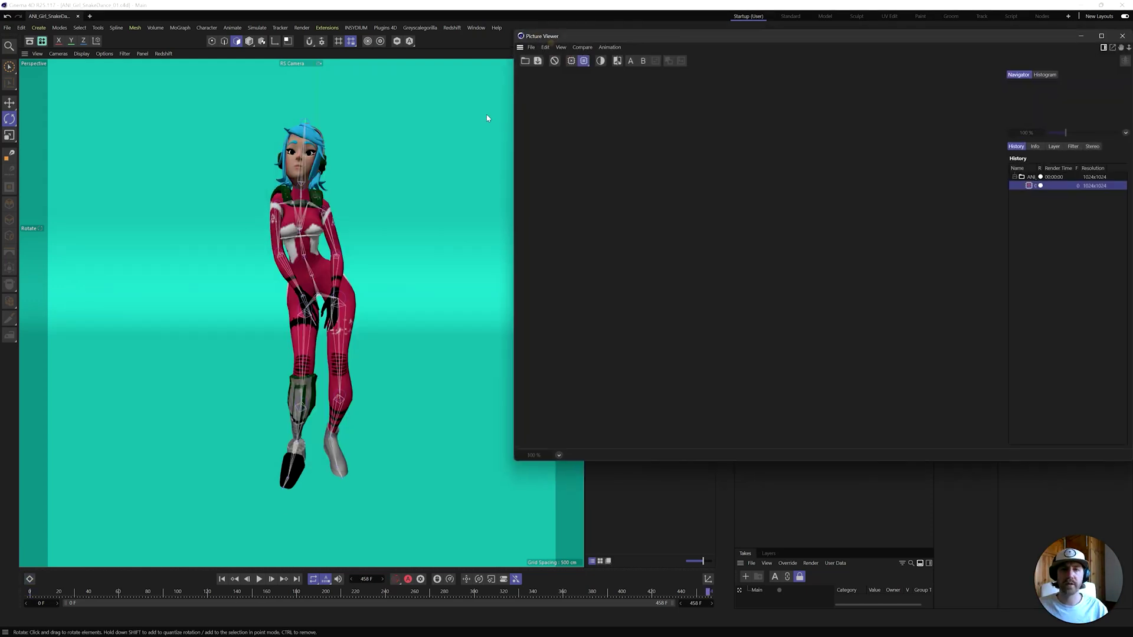
{"action": "left_click_drag", "start_coordinate": [656, 39], "coordinate": [425, 59]}
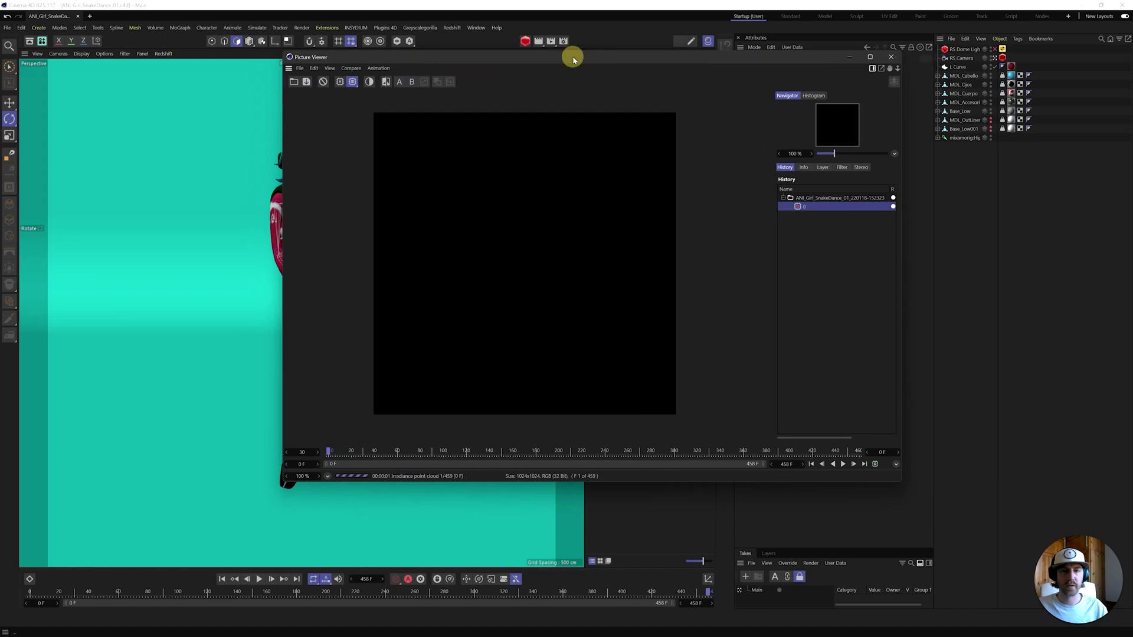
{"action": "double_click", "coordinate": [572, 57]}
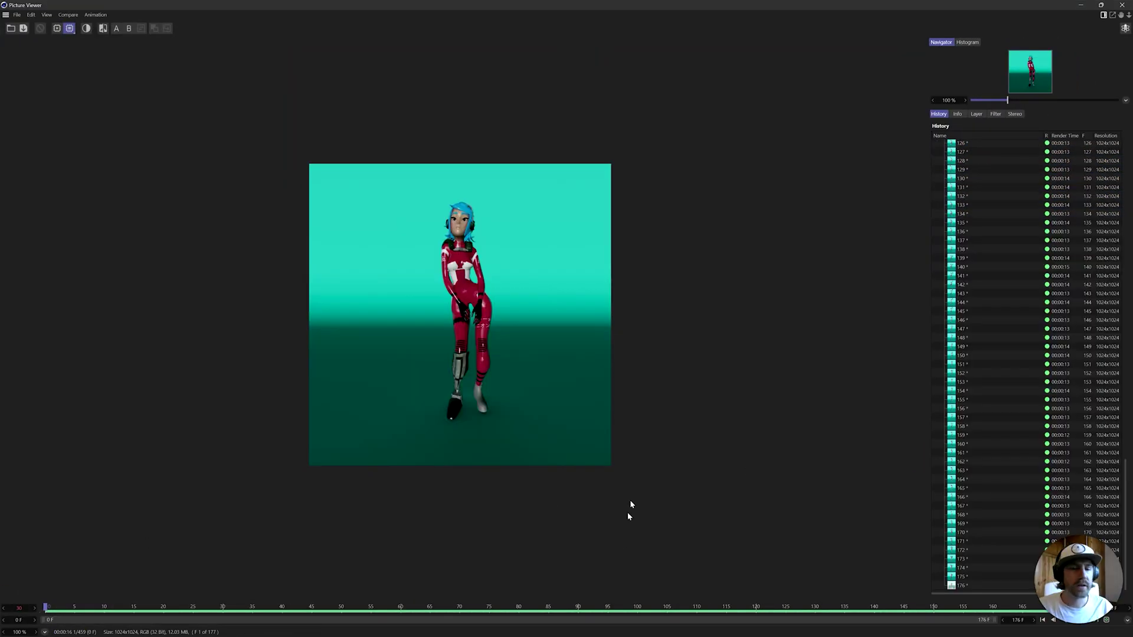
{"action": "left_click", "coordinate": [65, 607]}
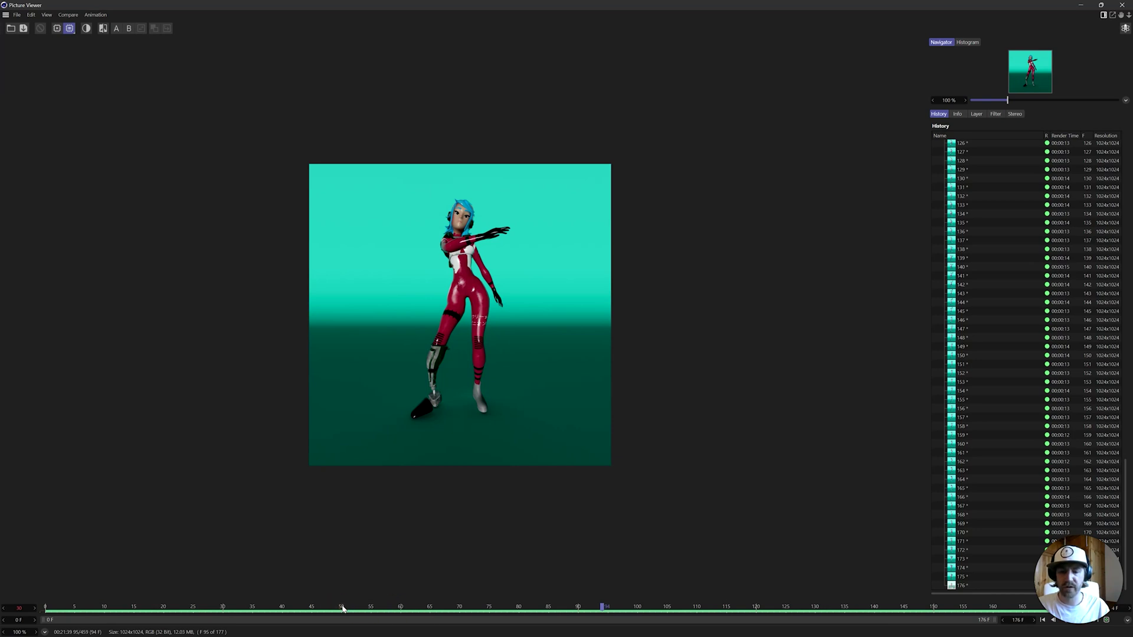
{"action": "left_click_drag", "start_coordinate": [342, 607], "coordinate": [435, 606]}
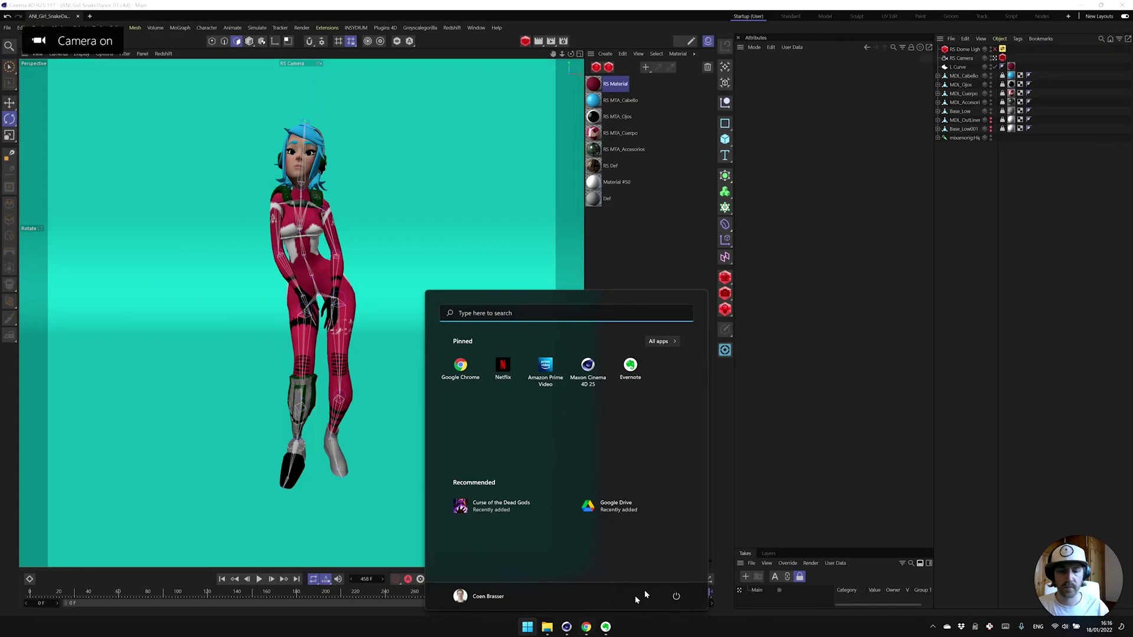
{"action": "left_click", "coordinate": [948, 38]}
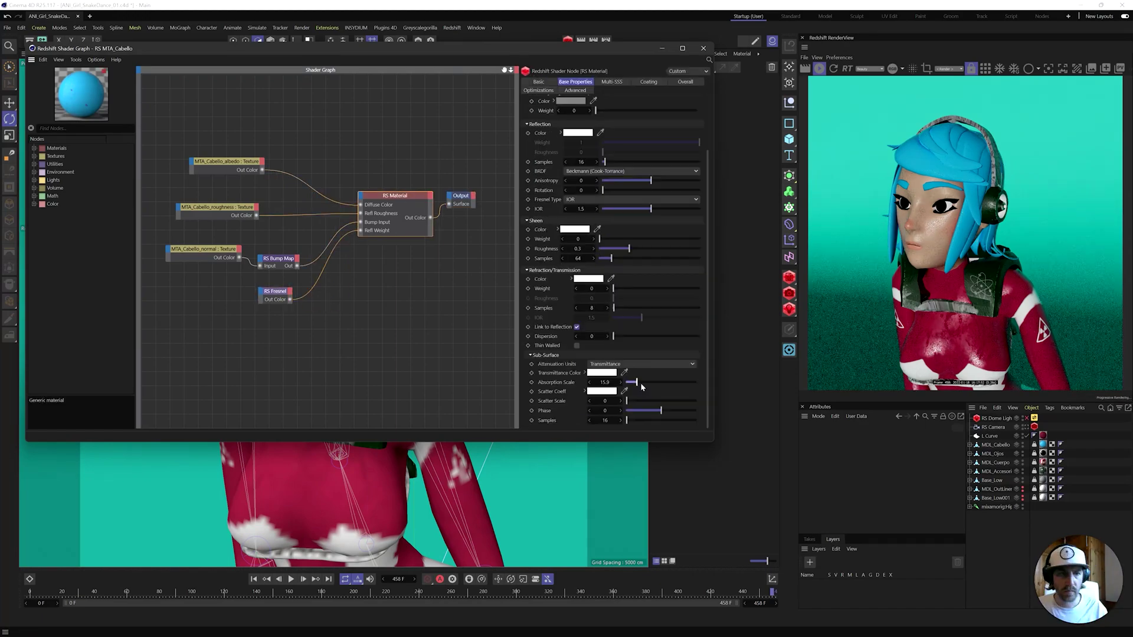
Pick a hair sub-surface colour and wire the metallic texture into the accessories material
{"action": "left_click", "coordinate": [602, 372]}
{"action": "left_click", "coordinate": [627, 380]}
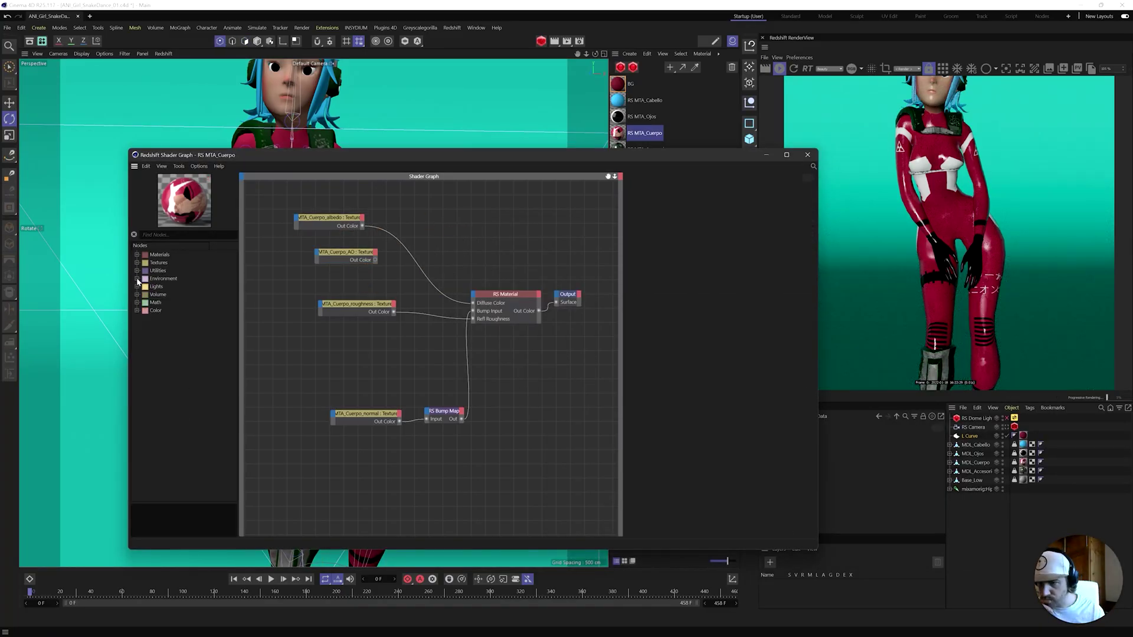
{"action": "left_click", "coordinate": [451, 219]}
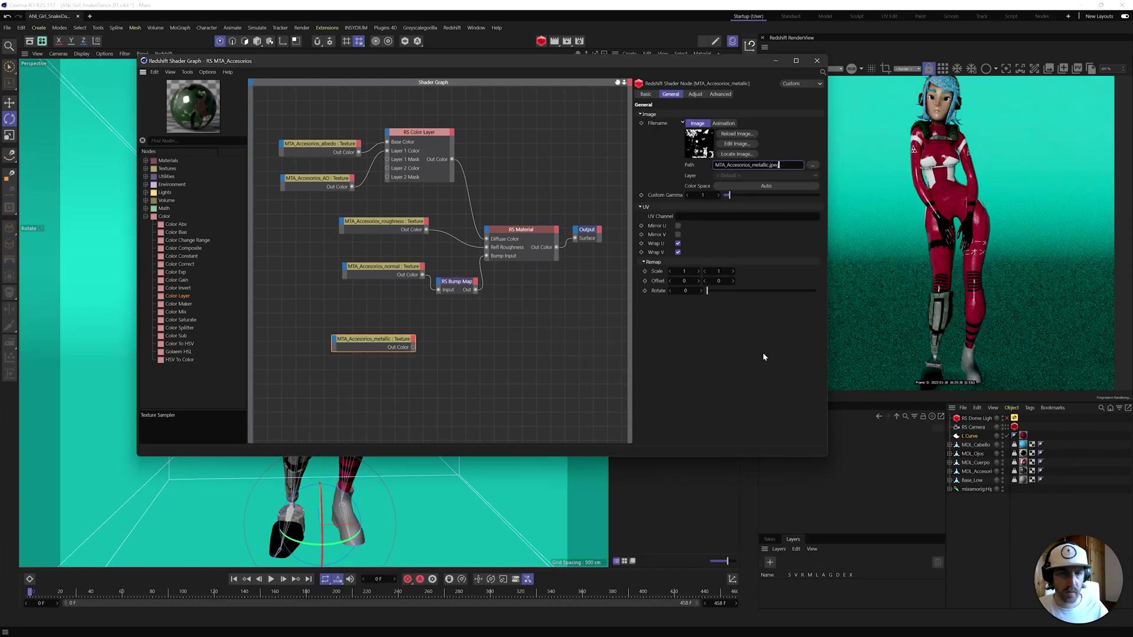
{"action": "left_click_drag", "start_coordinate": [364, 210], "coordinate": [488, 230]}
{"action": "mouse_move", "coordinate": [548, 266]}
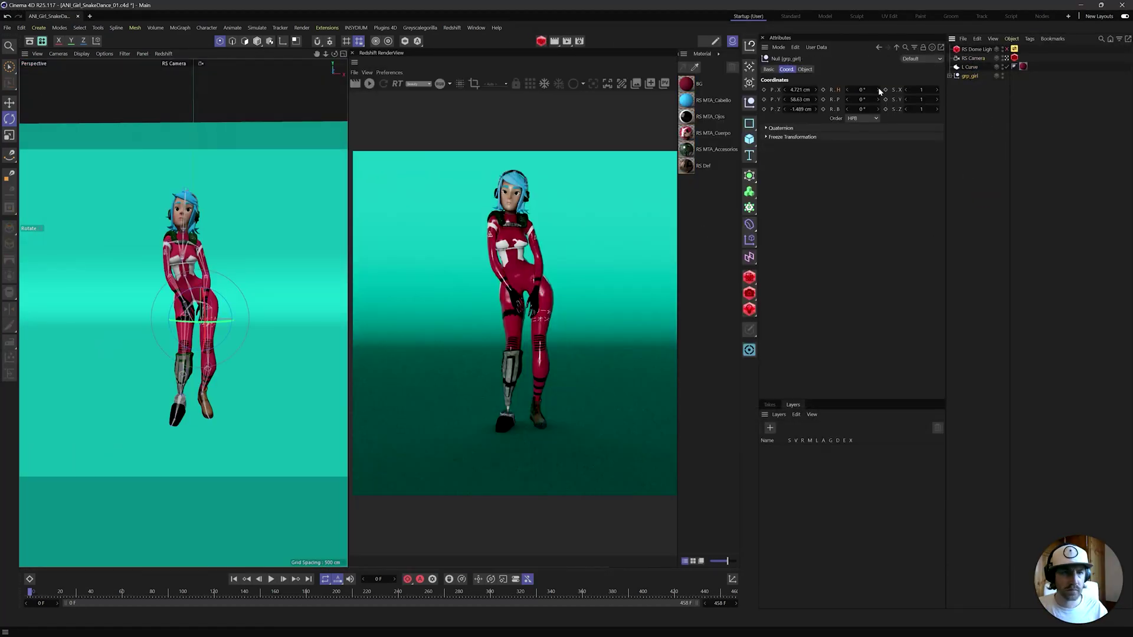
{"action": "left_click", "coordinate": [222, 592]}
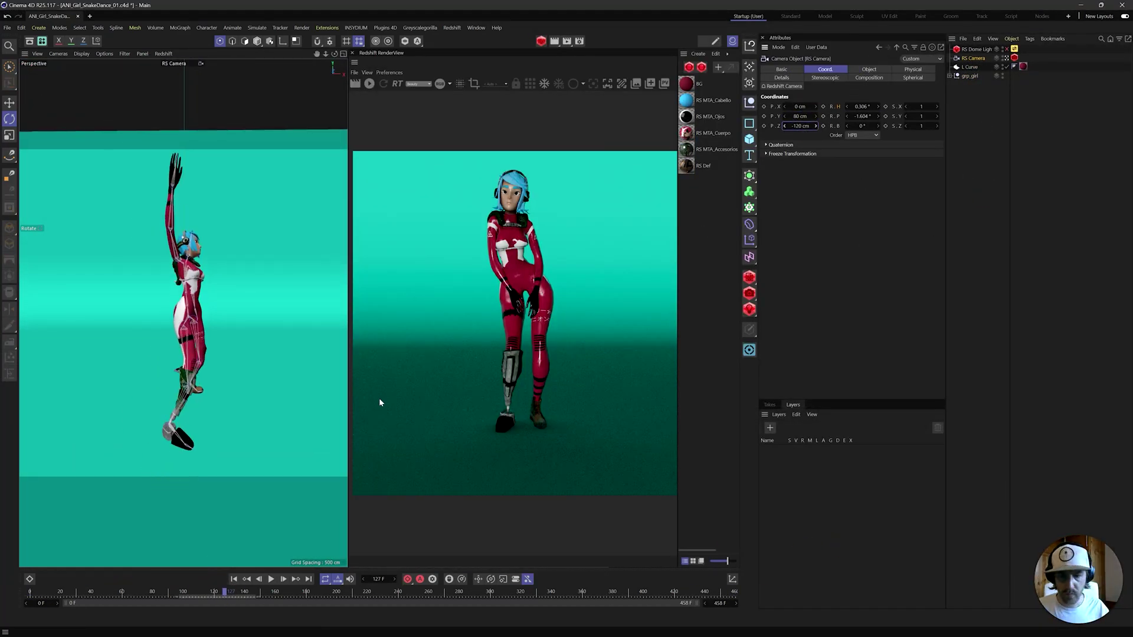
{"action": "left_click", "coordinate": [461, 597]}
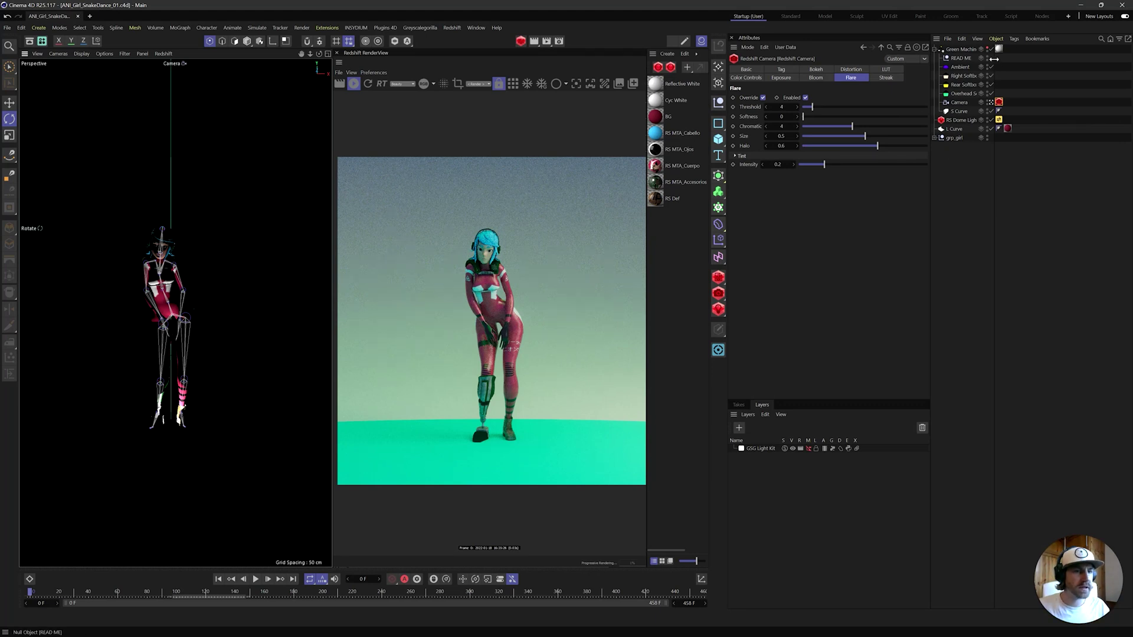
Widen the Object Manager name column, scrub the timeline, and select the Green Machine light kit
{"action": "left_click_drag", "start_coordinate": [994, 58], "coordinate": [1010, 56]}
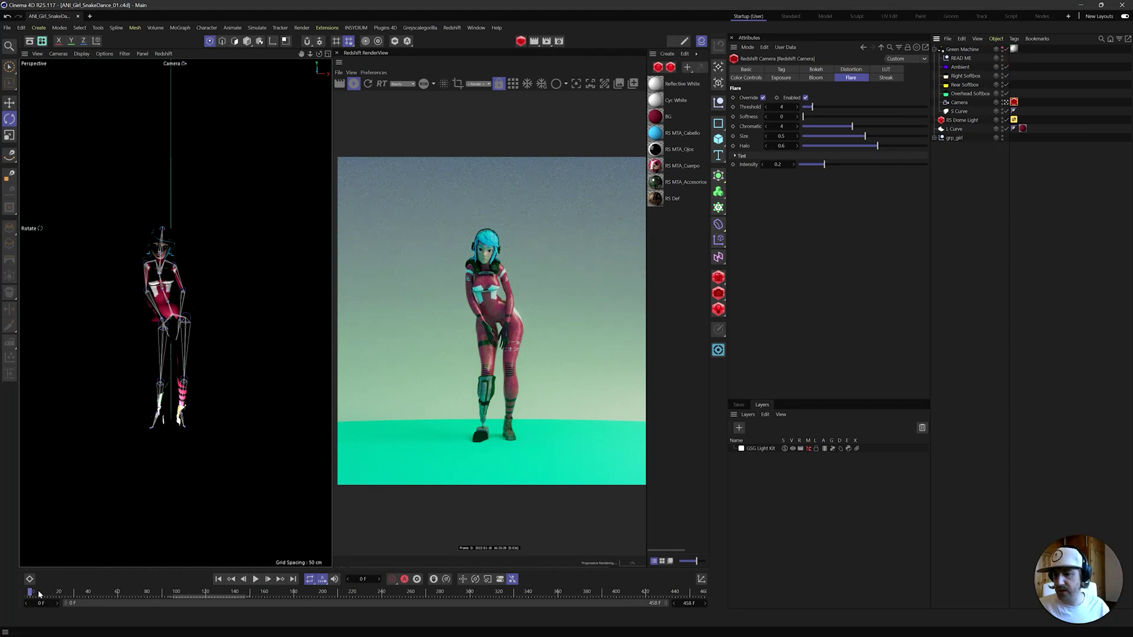
{"action": "left_click_drag", "start_coordinate": [39, 594], "coordinate": [146, 594]}
{"action": "left_click", "coordinate": [971, 51]}
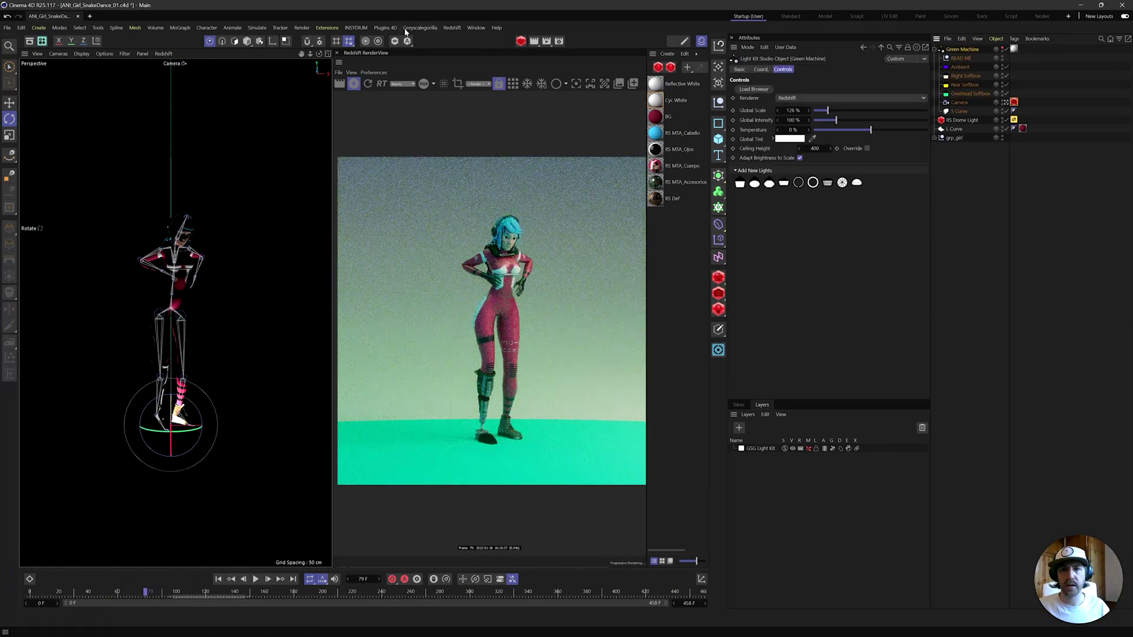
{"action": "left_click", "coordinate": [408, 27]}
{"action": "mouse_move", "coordinate": [421, 128]}
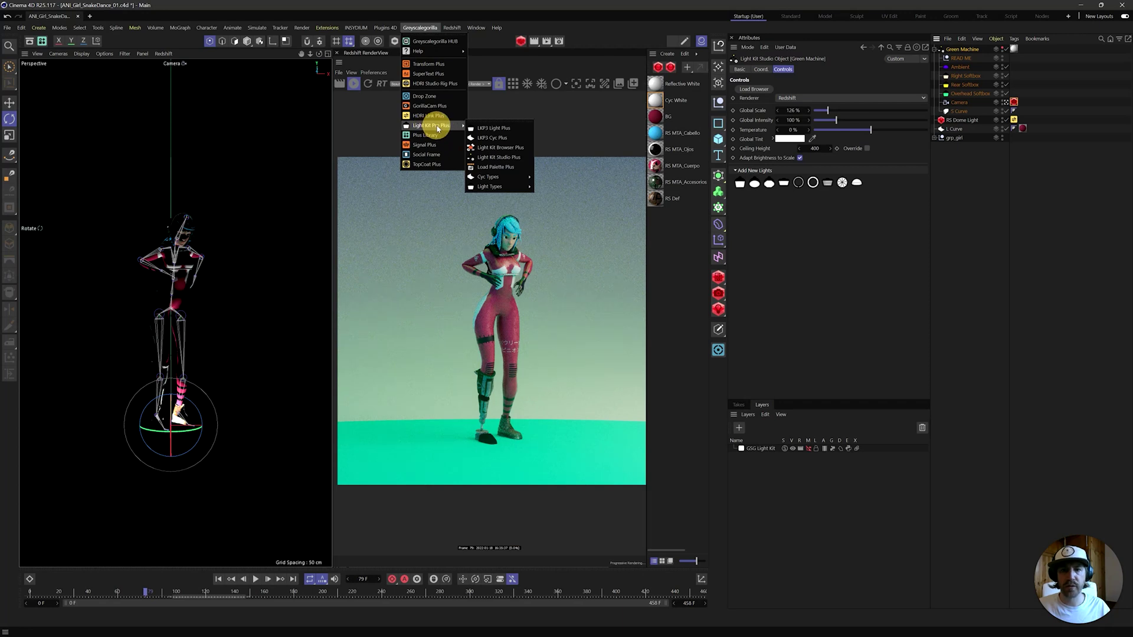
{"action": "left_click", "coordinate": [968, 186]}
Inspect the RS Dome Light, the L Curve, and the Camera's 135 mm lens
{"action": "left_click", "coordinate": [983, 123]}
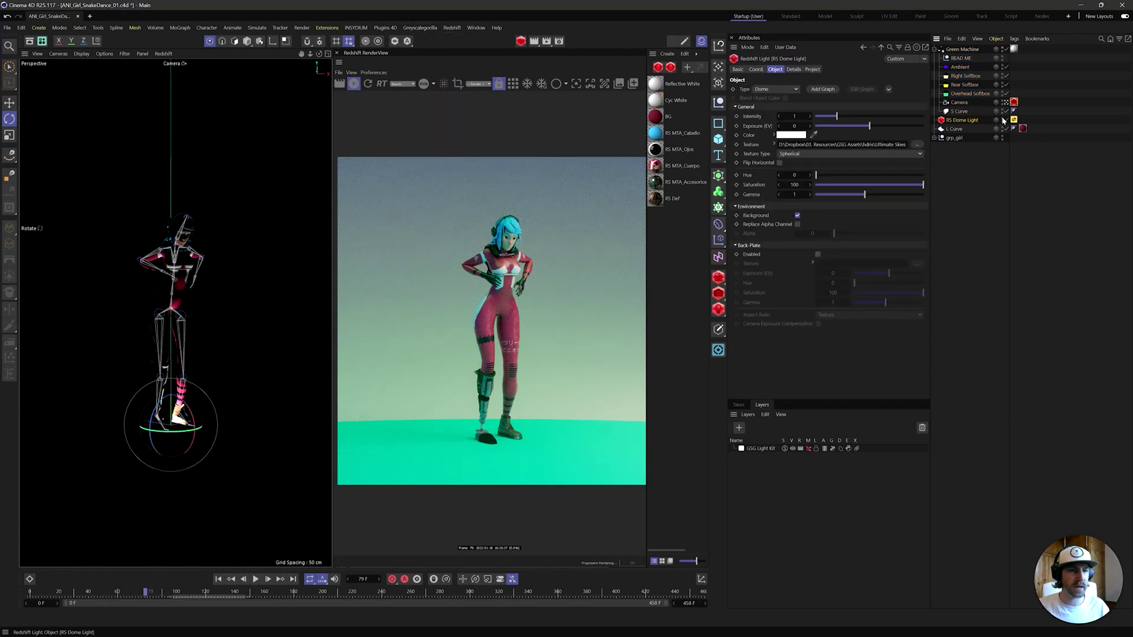
{"action": "key", "text": "Down"}
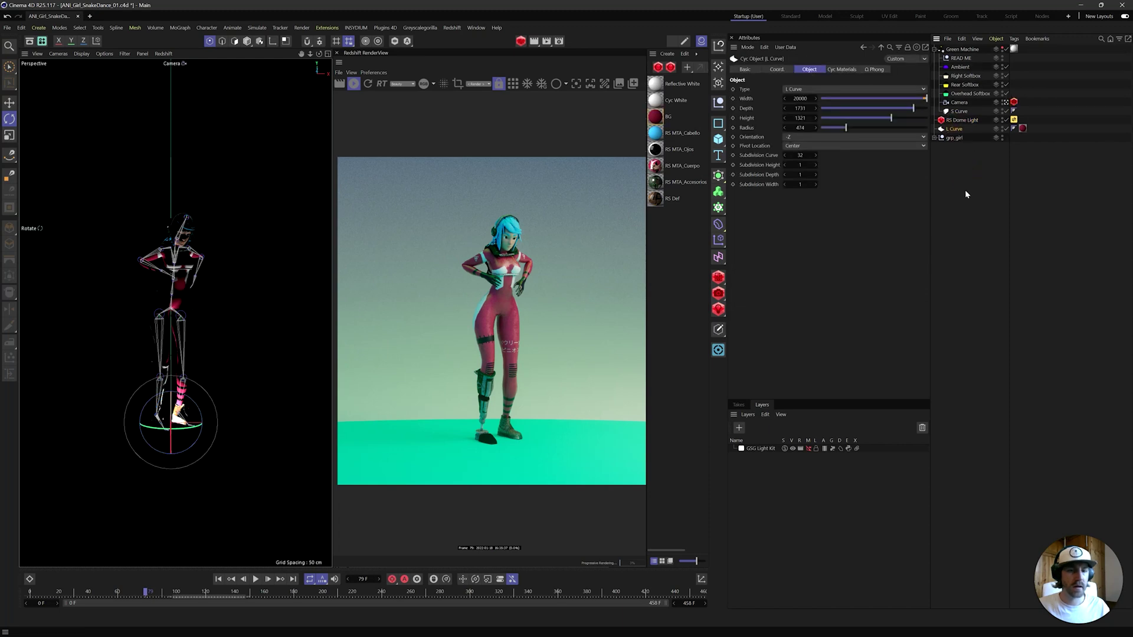
{"action": "left_click", "coordinate": [961, 102]}
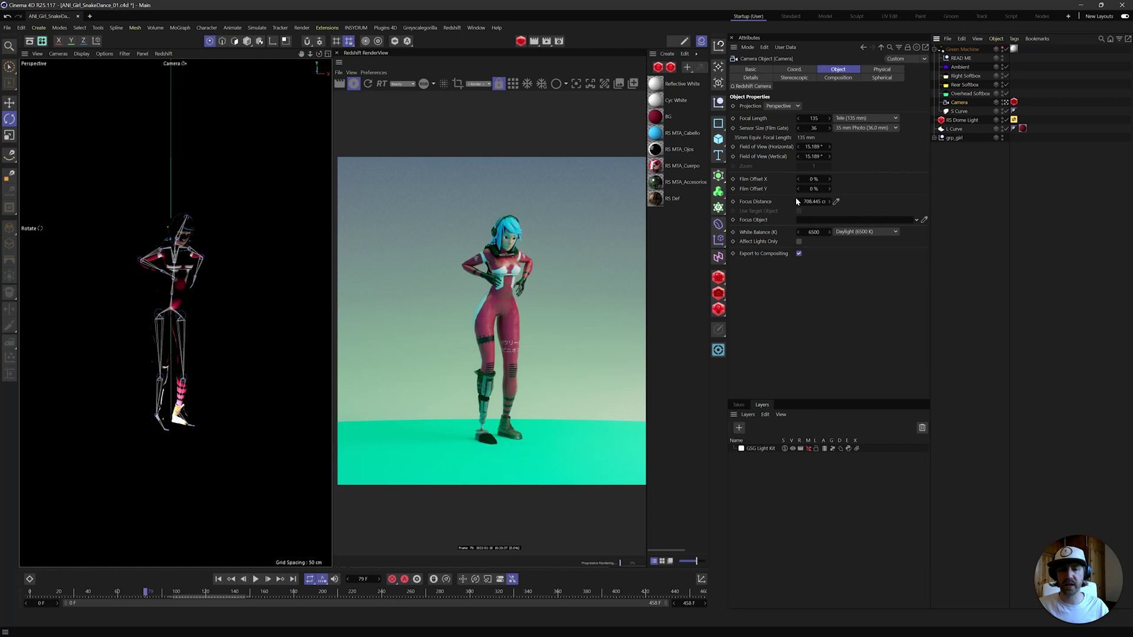